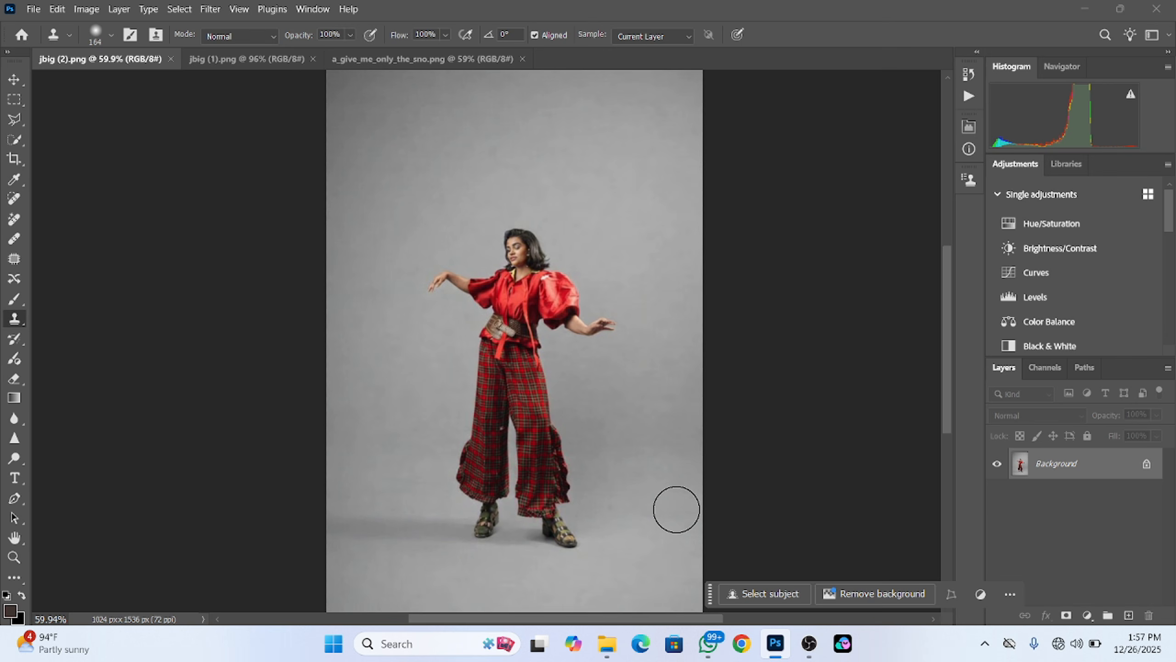
Select the woman in the jbig (2).png photo with Select Subject, and invert the selection to cover the grey backdrop.
{"action": "left_click", "coordinate": [14, 139]}
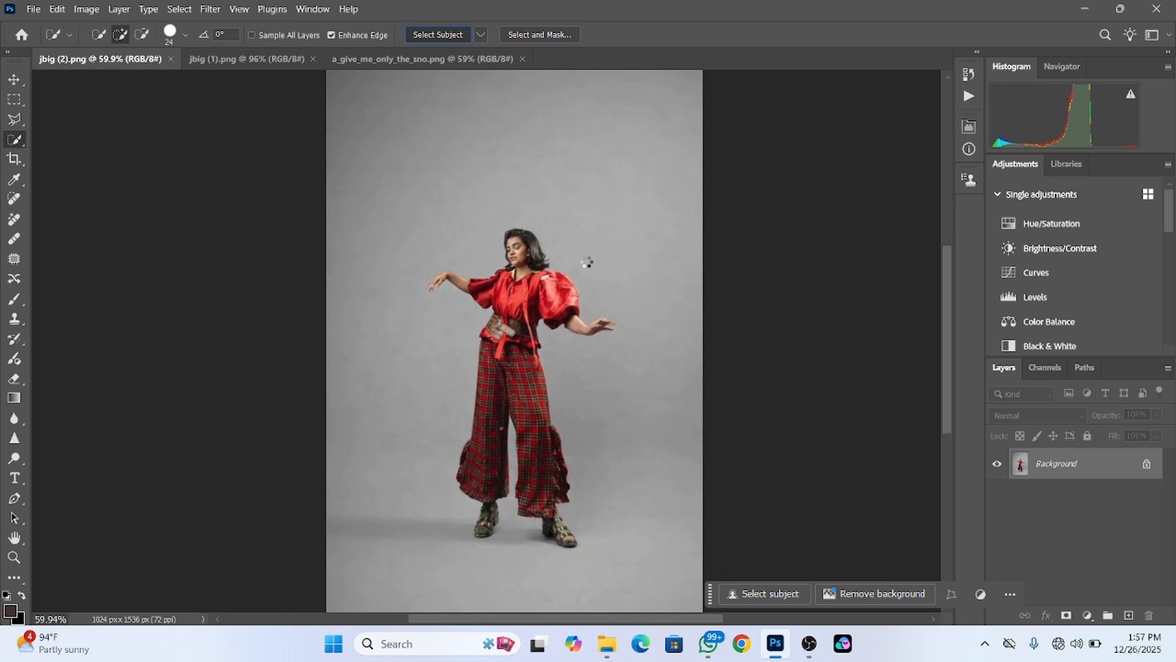
{"action": "right_click", "coordinate": [539, 355]}
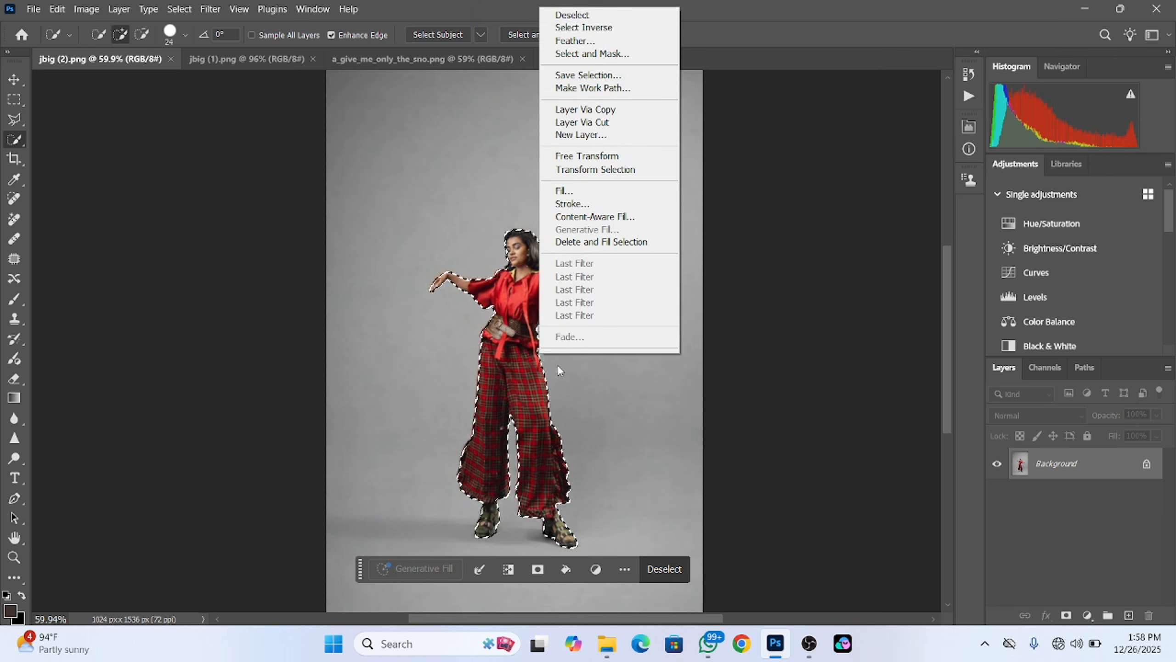
{"action": "left_click", "coordinate": [582, 28]}
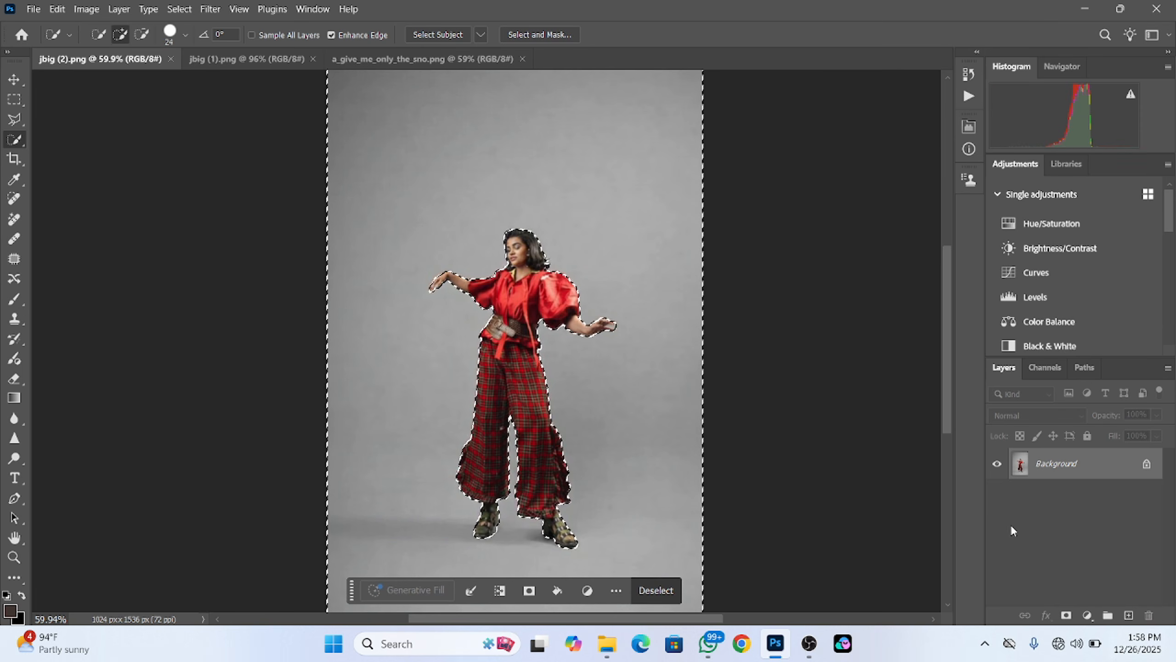
Cut the selected backdrop out of a duplicate of the Background layer onto its own layer, stacked below the woman's cutout.
{"action": "left_click_drag", "start_coordinate": [1060, 464], "coordinate": [1128, 615]}
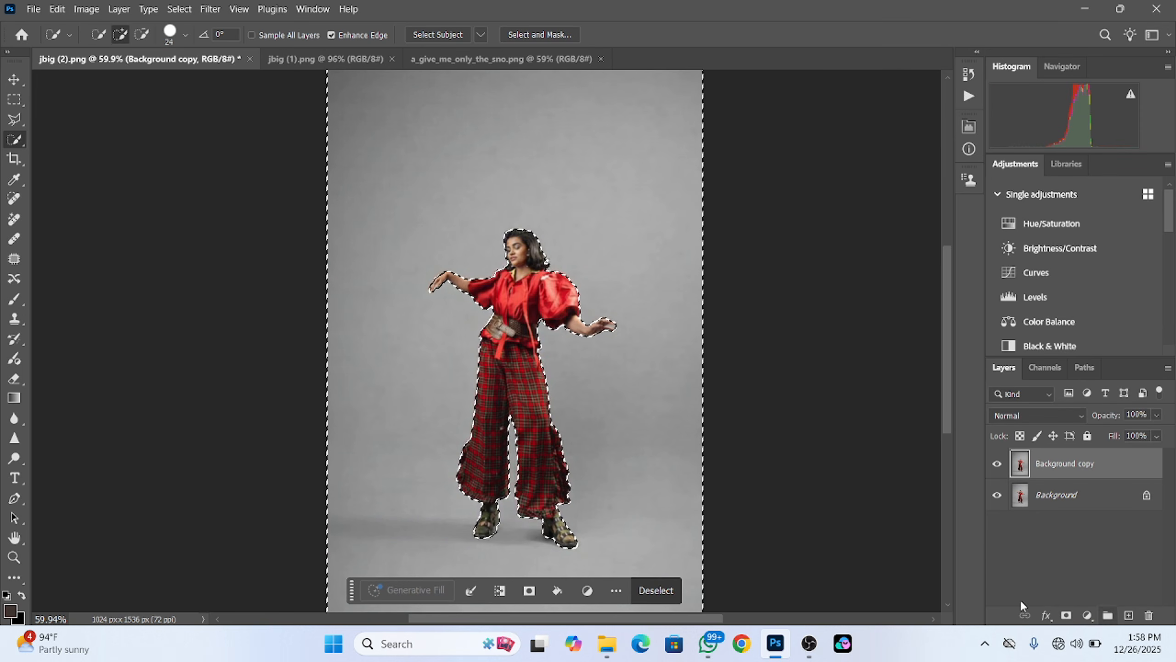
{"action": "right_click", "coordinate": [581, 371]}
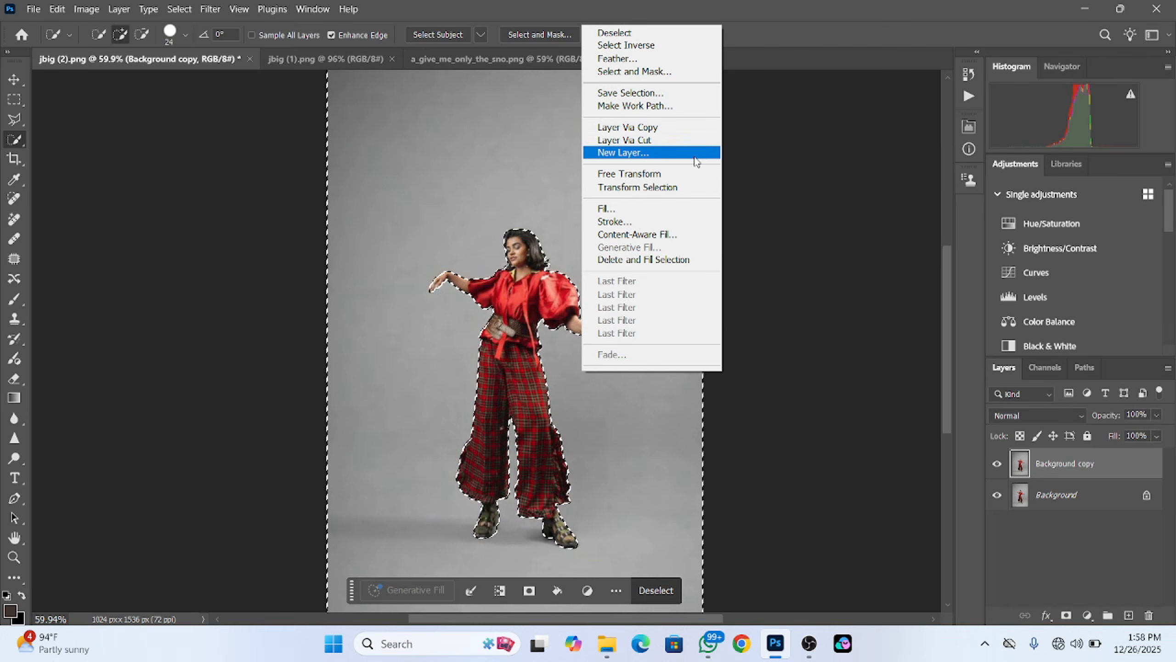
{"action": "left_click", "coordinate": [647, 140]}
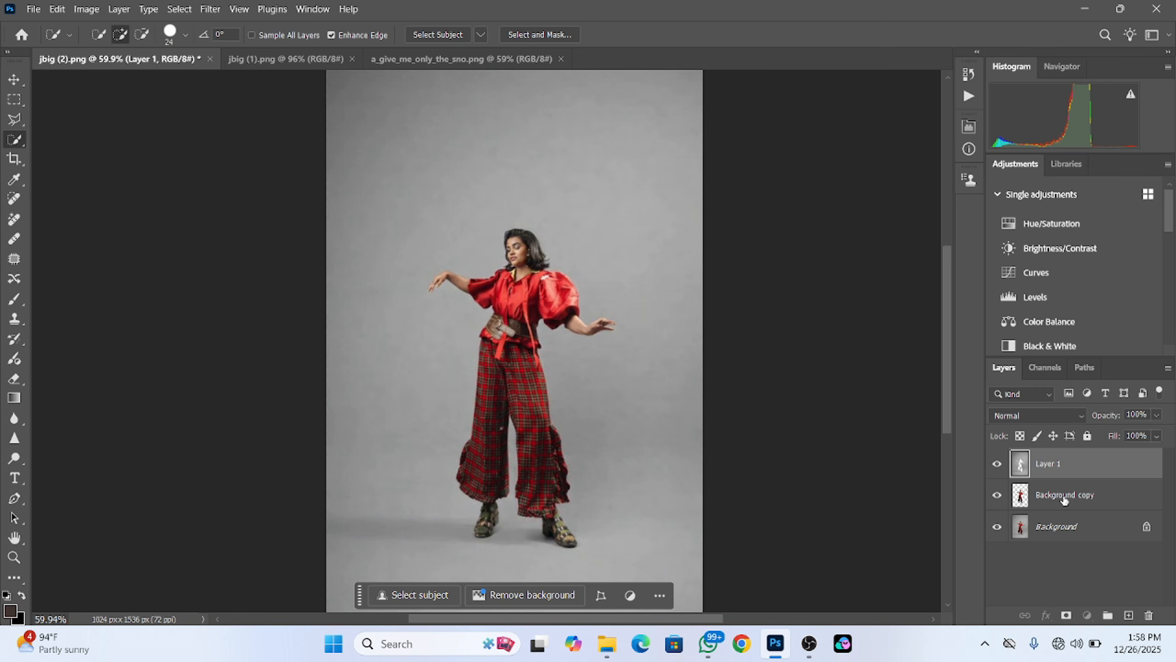
{"action": "left_click_drag", "start_coordinate": [1062, 499], "coordinate": [1068, 452]}
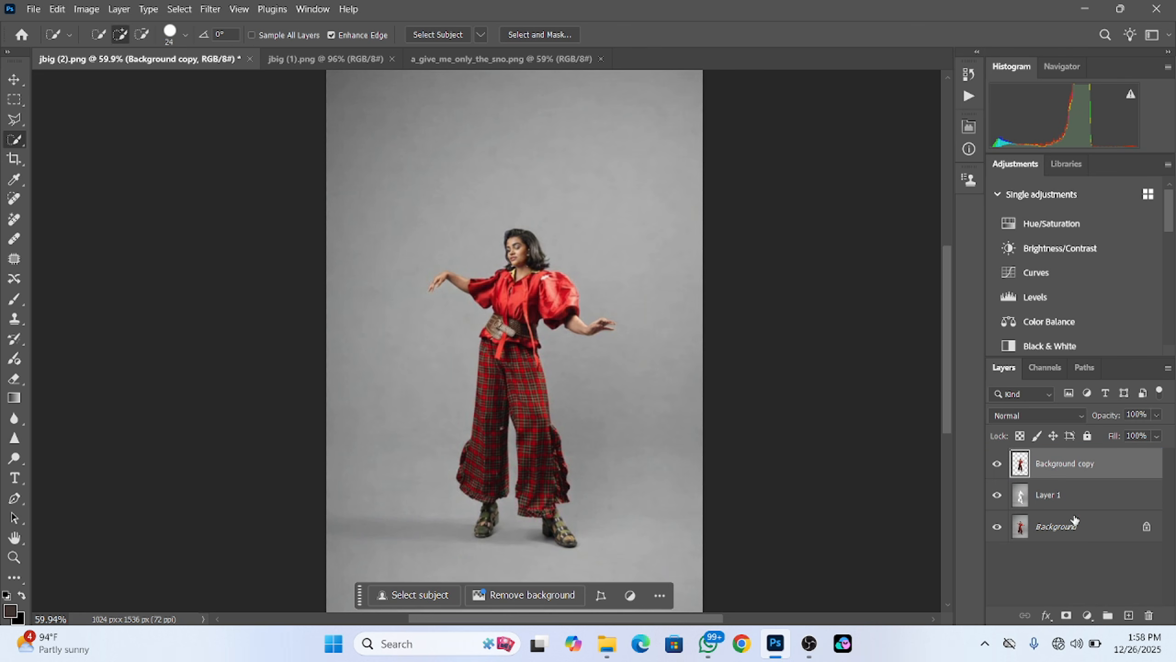
Add a Solid Color fill layer above the backdrop layer, using red cd1a2a sampled from the woman's blouse.
{"action": "left_click", "coordinate": [1054, 496]}
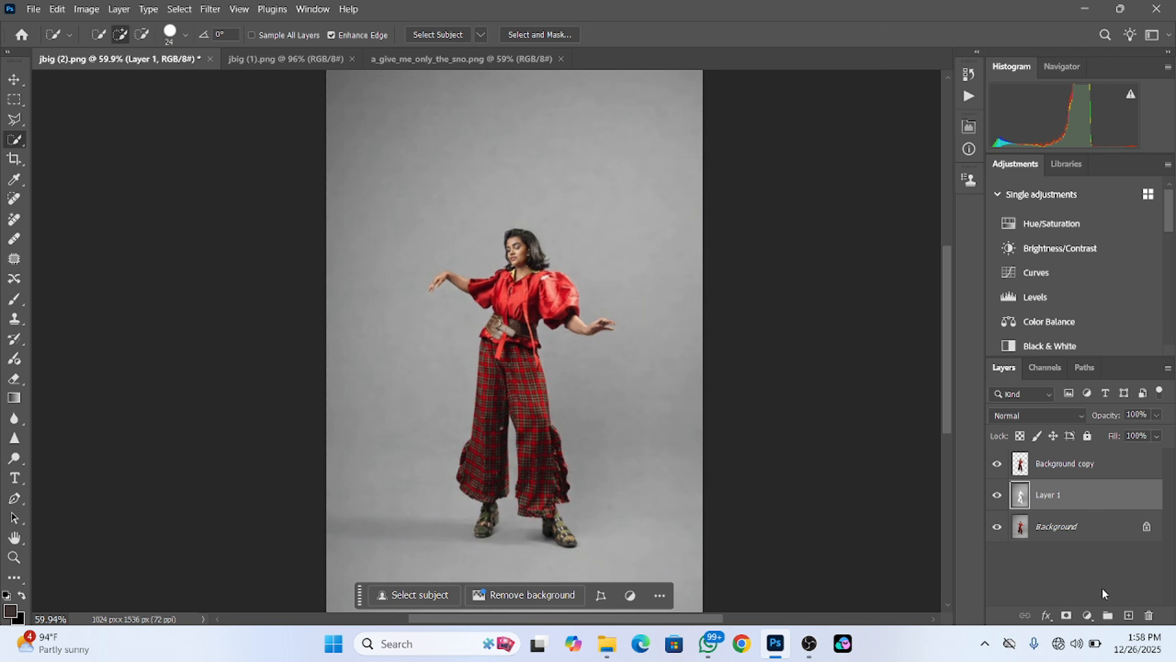
{"action": "left_click", "coordinate": [1087, 615]}
{"action": "left_click", "coordinate": [1064, 350]}
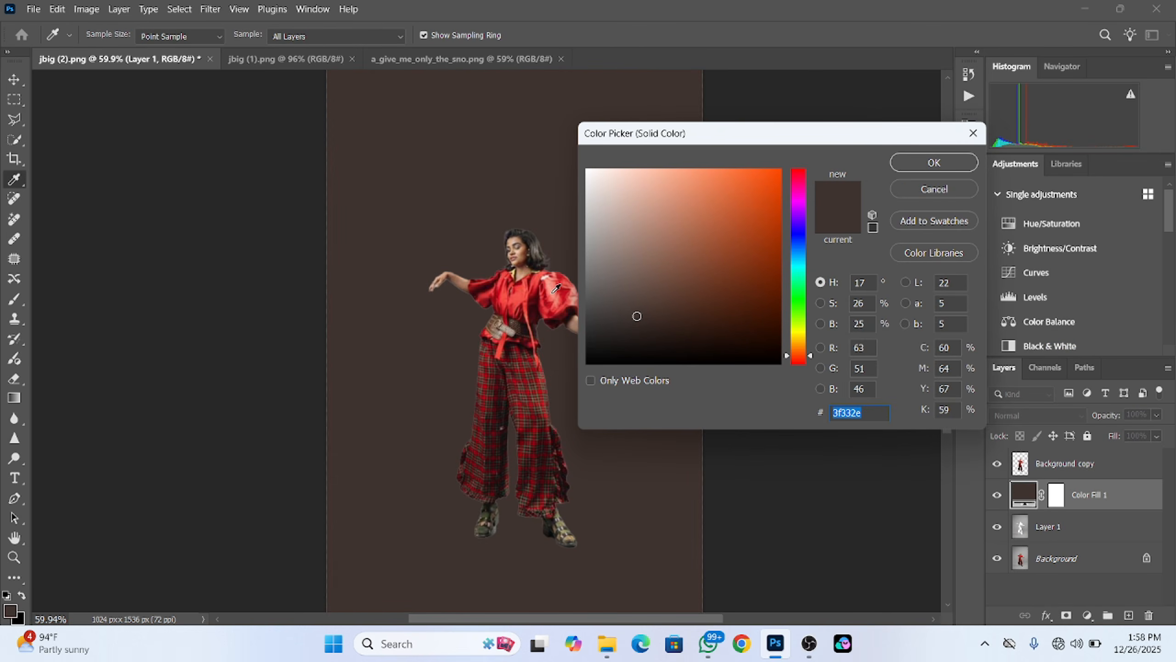
{"action": "left_click", "coordinate": [521, 287]}
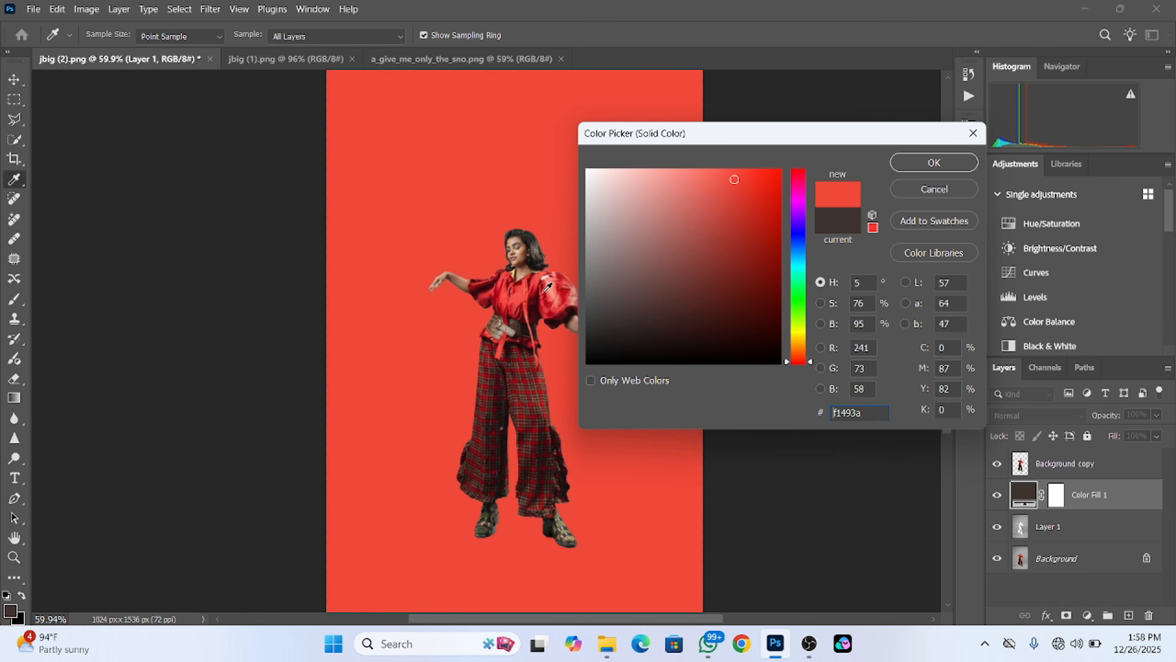
{"action": "left_click", "coordinate": [554, 300]}
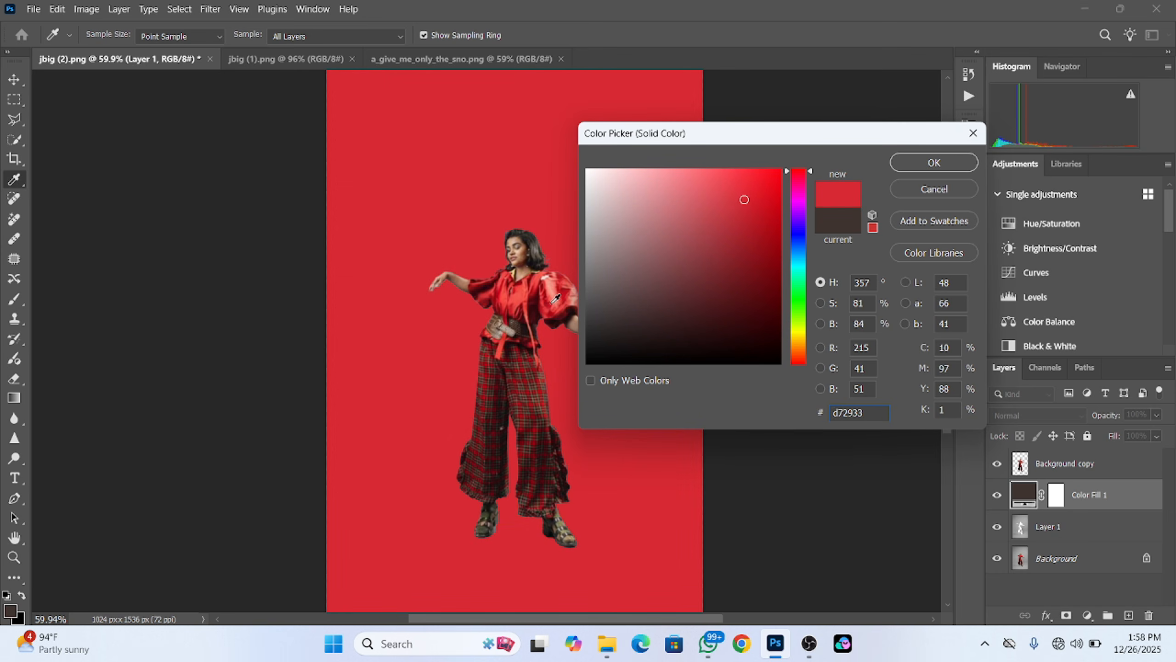
{"action": "left_click", "coordinate": [554, 301]}
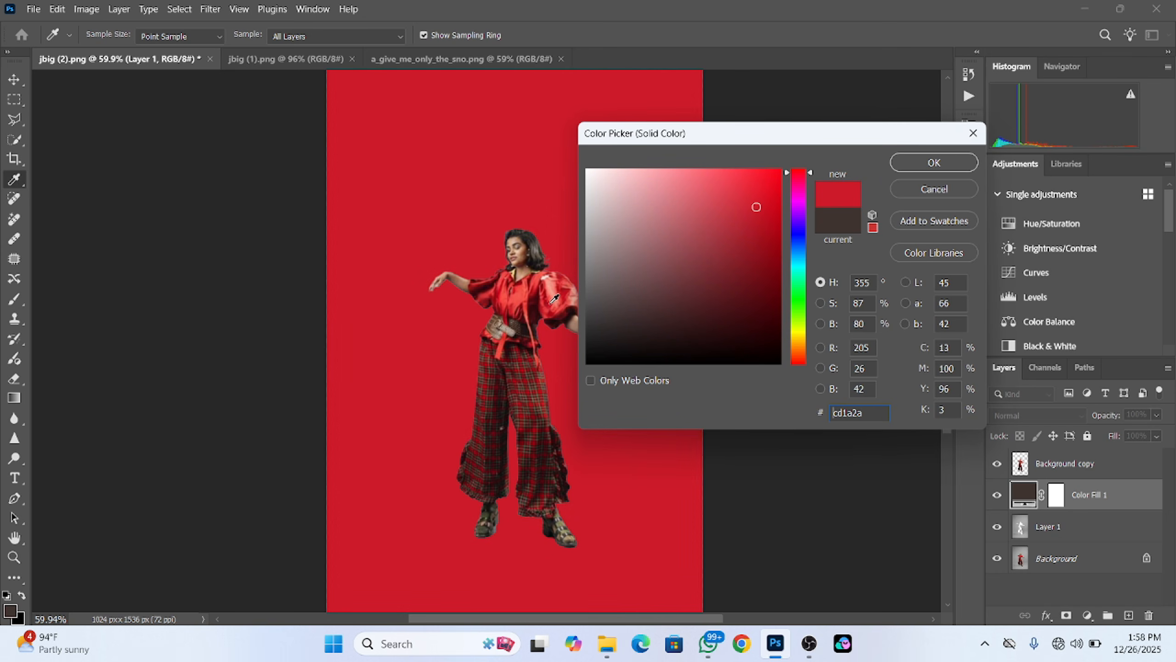
{"action": "left_click", "coordinate": [913, 167]}
Set the red fill layer's blend mode to Color Burn and compare the result with the backdrop layer hidden and shown.
{"action": "left_click", "coordinate": [1011, 415]}
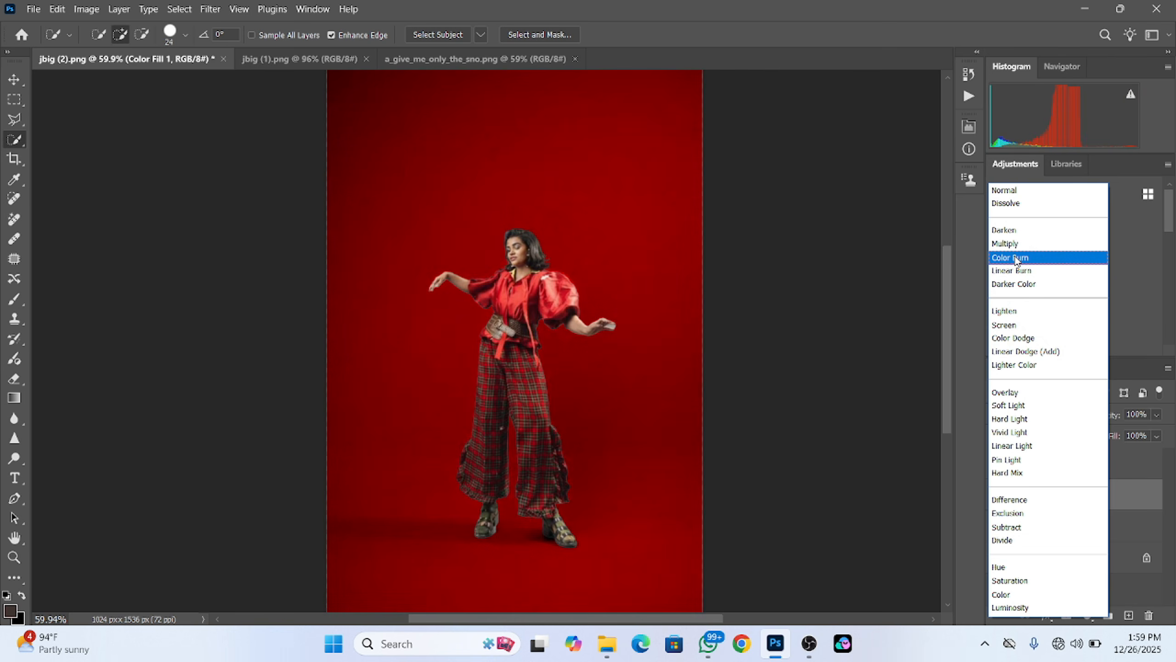
{"action": "left_click", "coordinate": [1015, 259]}
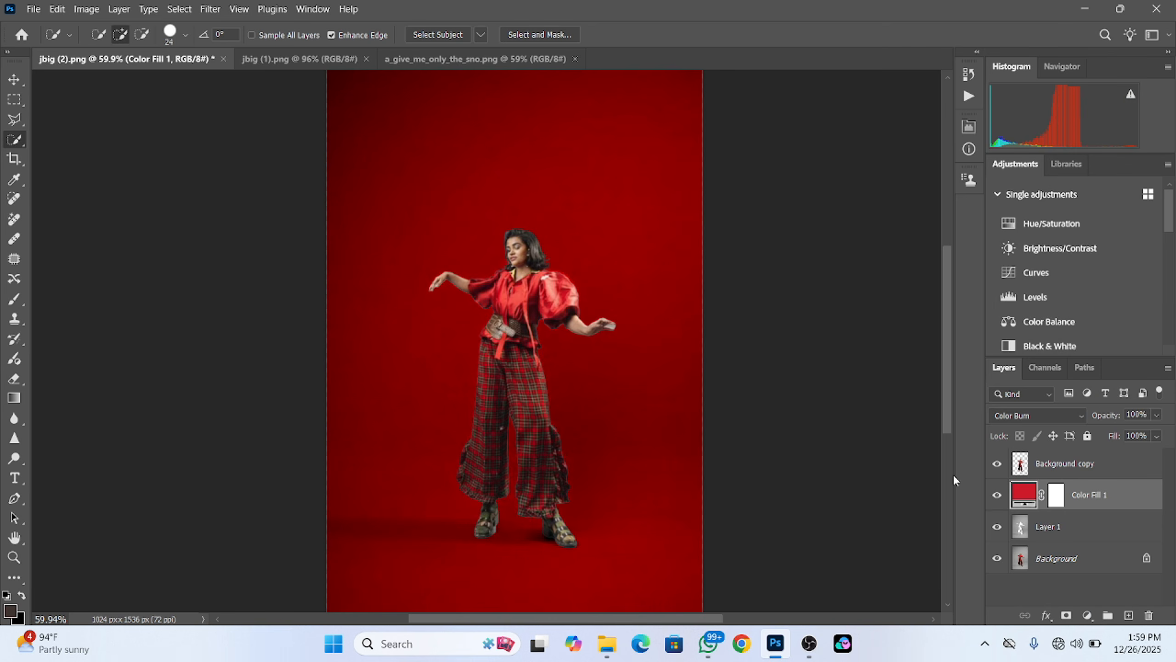
{"action": "left_click", "coordinate": [998, 529]}
{"action": "left_click", "coordinate": [997, 529]}
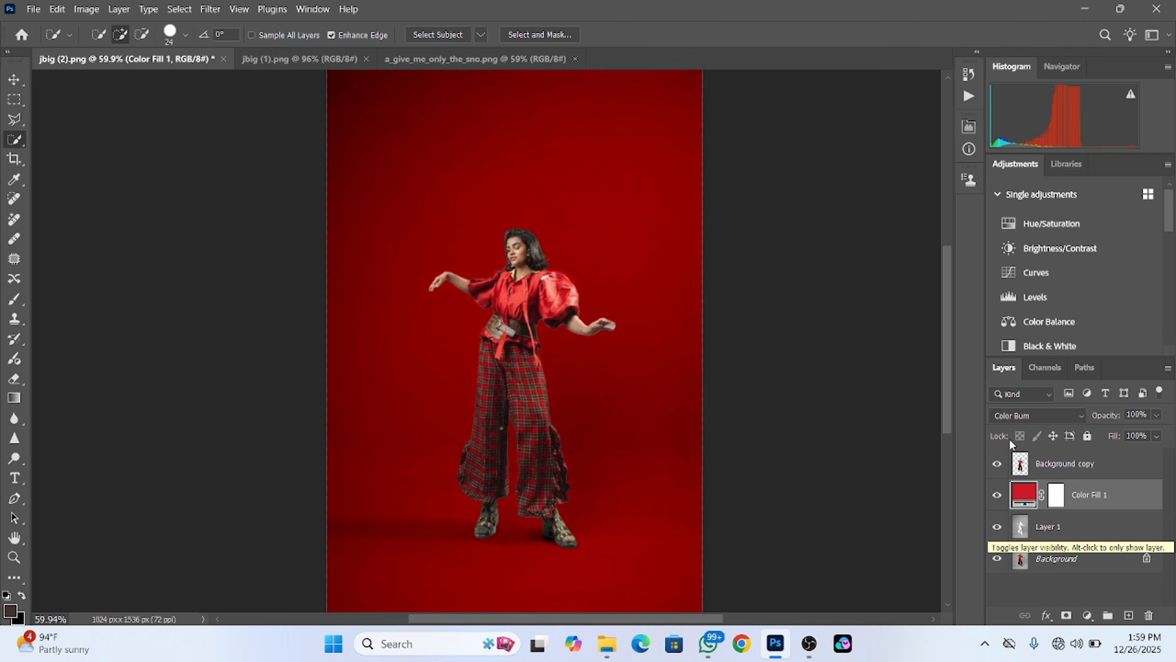
Darken the woman's cutout layer with Curves, using points at input 114, output 105 and input 64, output 48.
{"action": "left_click", "coordinate": [1055, 466]}
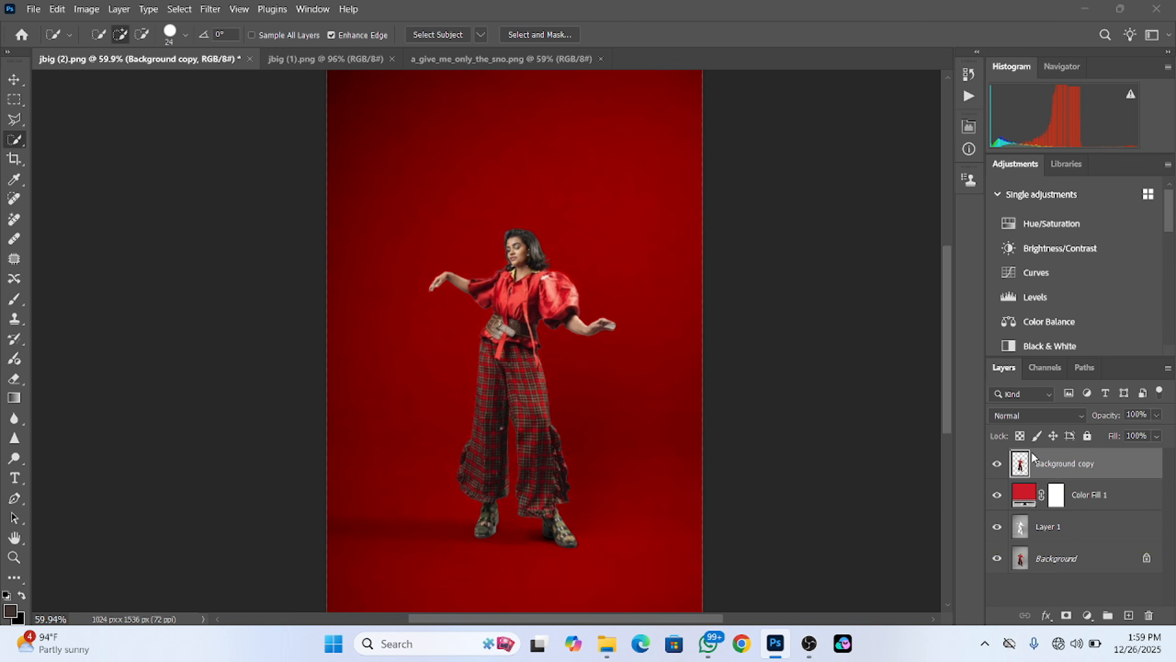
{"action": "key", "text": "ctrl+m"}
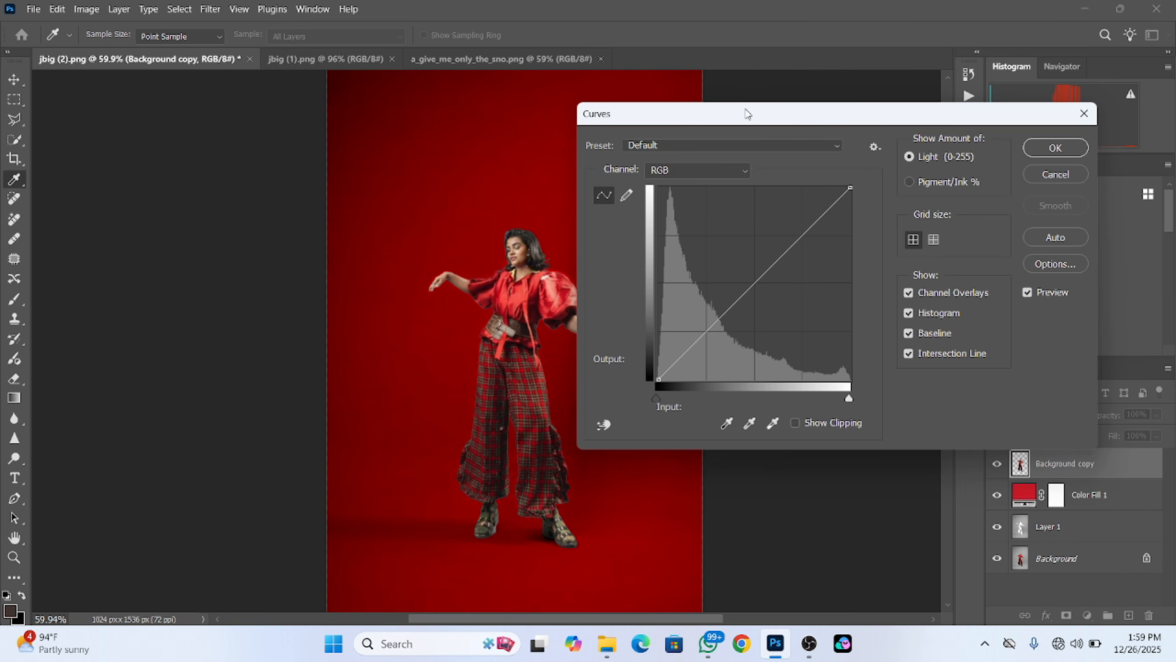
{"action": "left_click_drag", "start_coordinate": [748, 113], "coordinate": [856, 113]}
{"action": "left_click", "coordinate": [851, 300]}
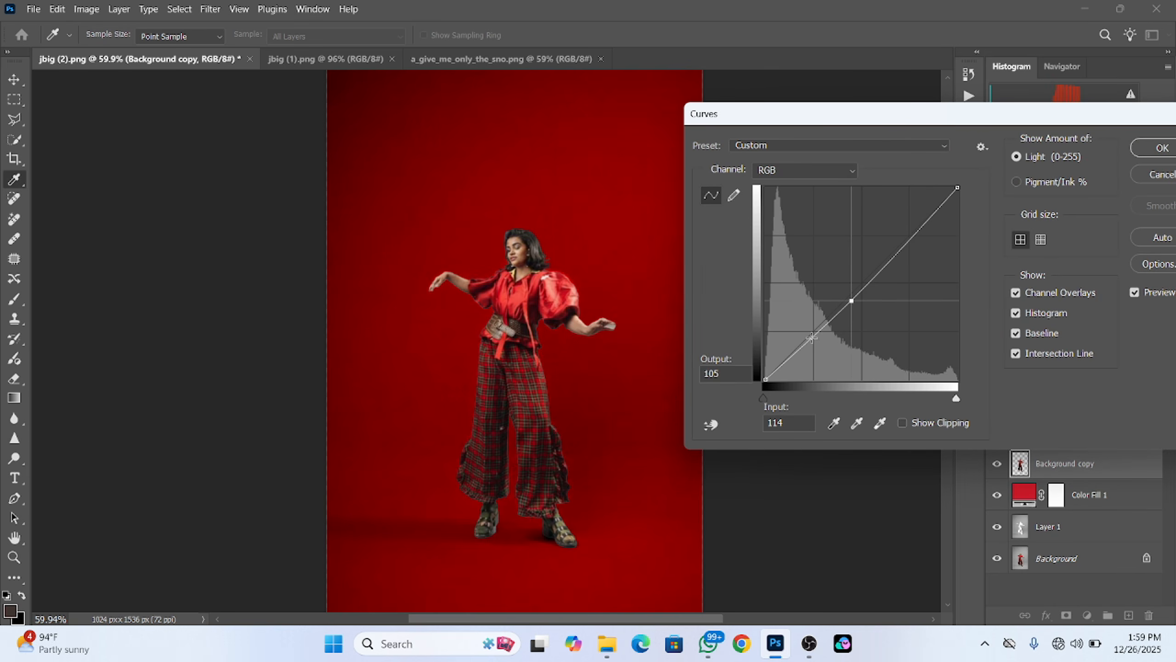
{"action": "left_click_drag", "start_coordinate": [811, 338], "coordinate": [814, 344]}
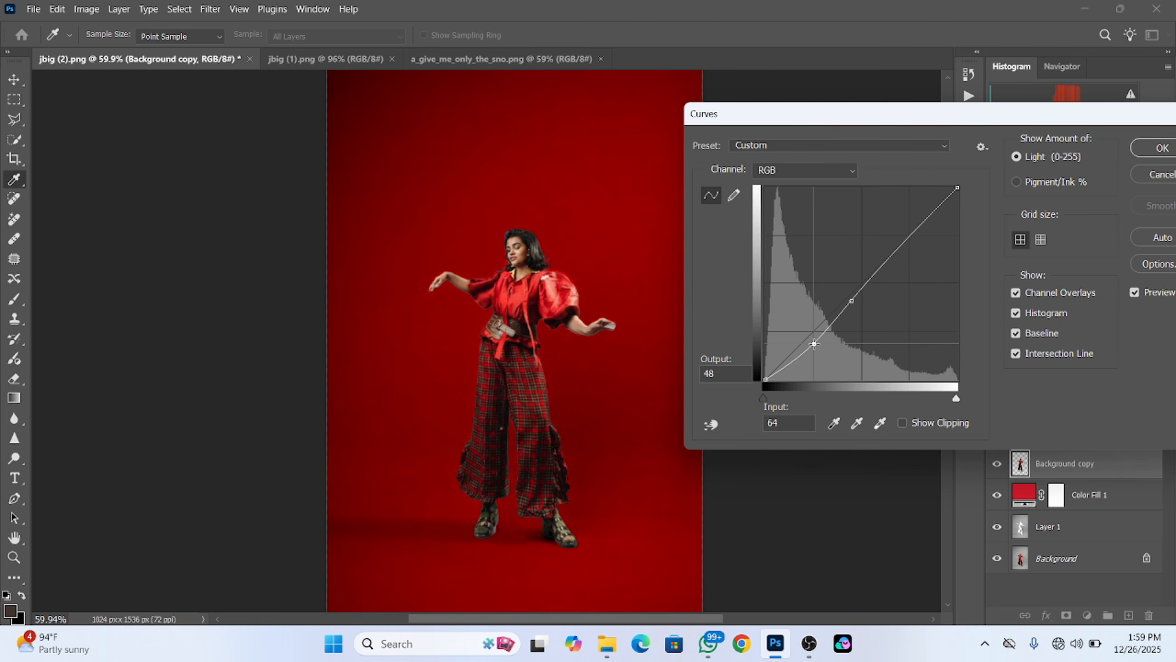
{"action": "left_click_drag", "start_coordinate": [953, 118], "coordinate": [868, 125]}
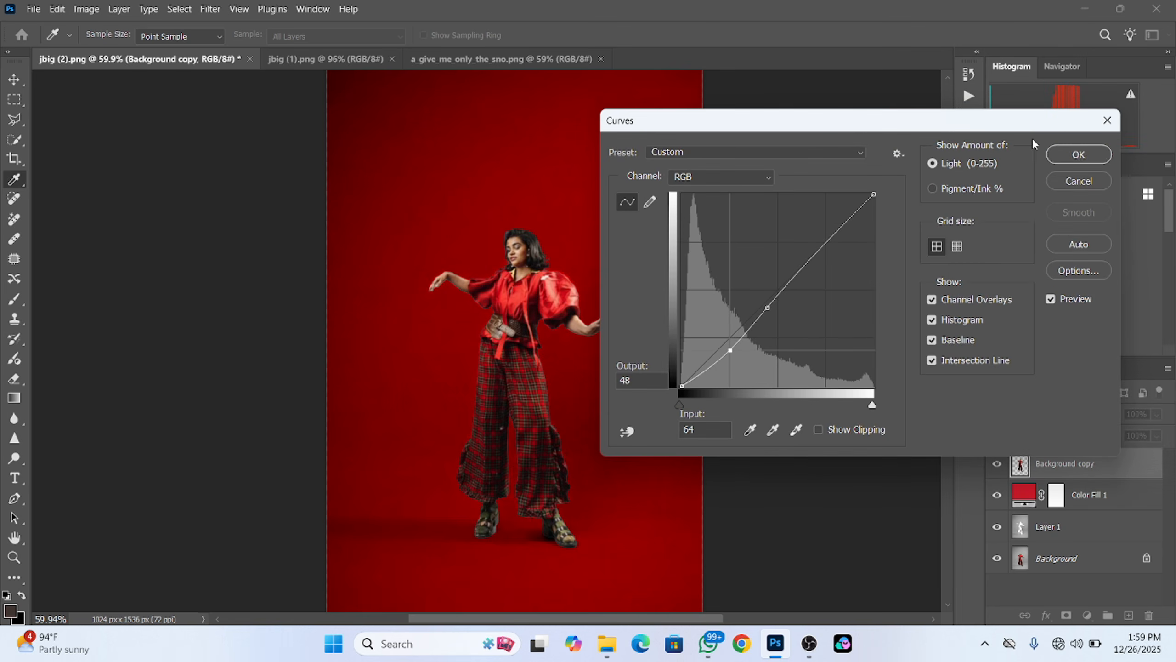
{"action": "left_click", "coordinate": [1079, 154]}
Compare the image with the red fill hidden and shown, and lower the red fill layer's opacity to 92%.
{"action": "left_click", "coordinate": [997, 494]}
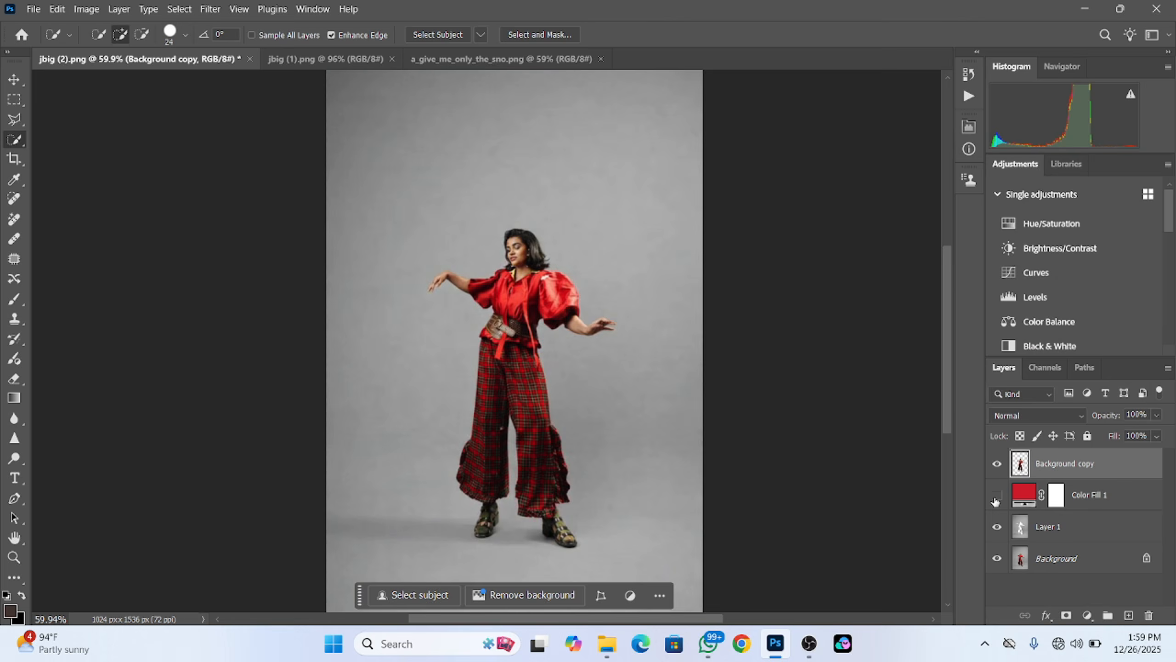
{"action": "left_click", "coordinate": [997, 495]}
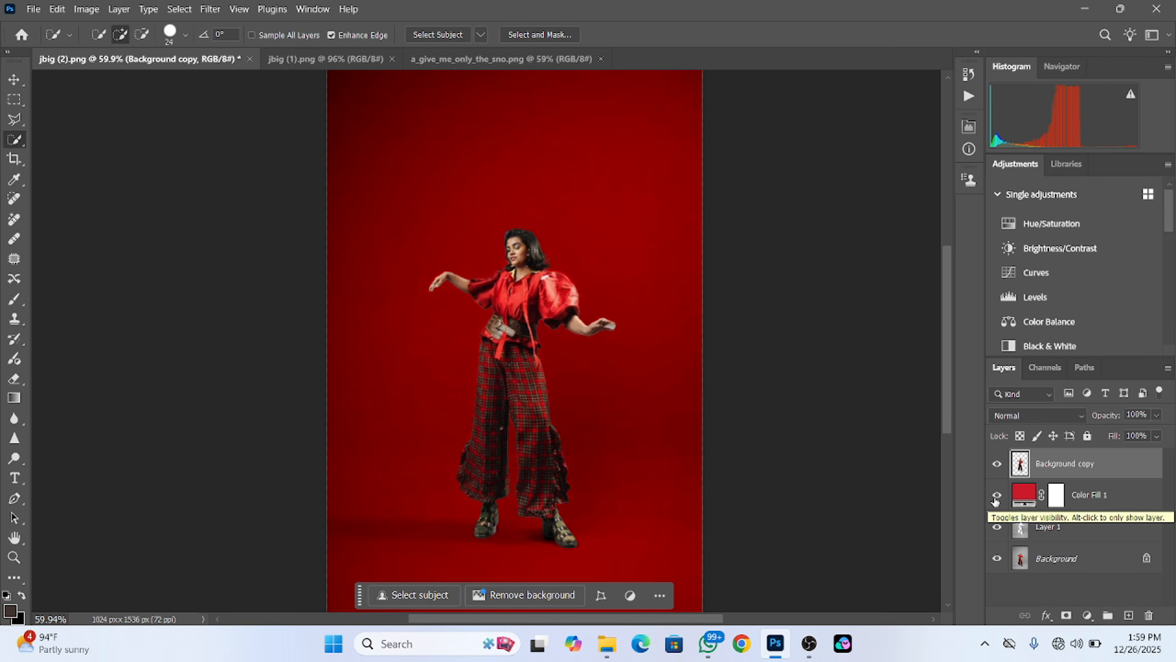
{"action": "left_click", "coordinate": [1156, 415]}
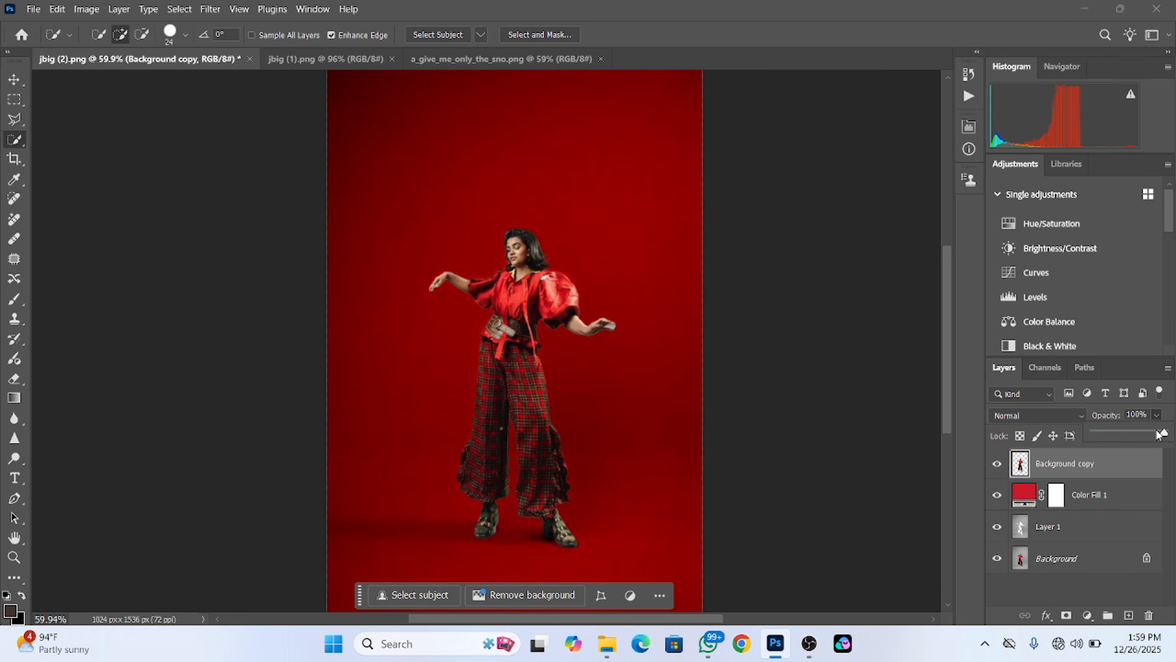
{"action": "left_click_drag", "start_coordinate": [1161, 433], "coordinate": [1157, 434]}
{"action": "left_click", "coordinate": [1125, 498]}
{"action": "left_click", "coordinate": [1156, 415]}
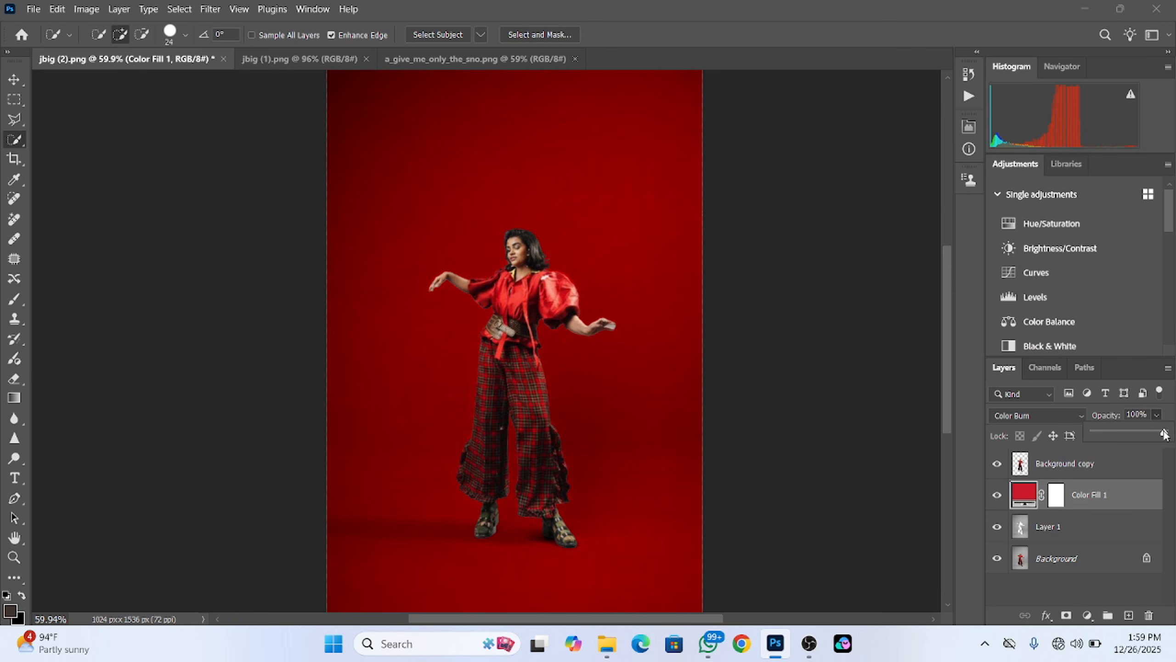
{"action": "left_click_drag", "start_coordinate": [1165, 433], "coordinate": [1159, 433]}
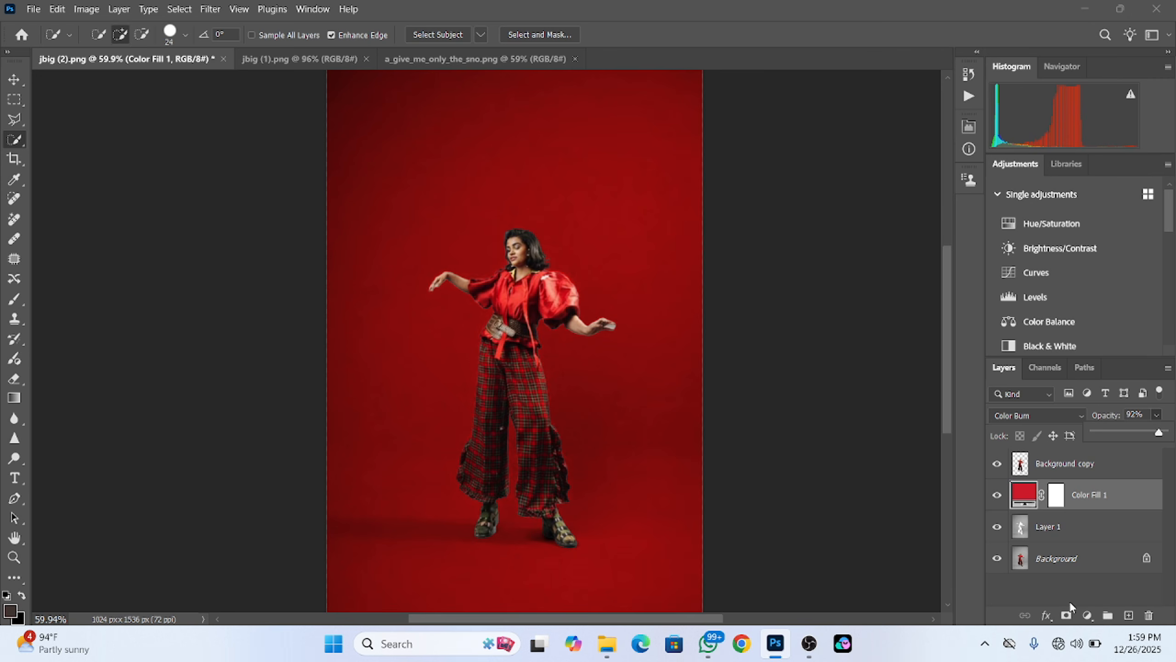
Add a Curves adjustment layer above the red fill and brighten it with a point at input 56, output 181.
{"action": "left_click", "coordinate": [1085, 615]}
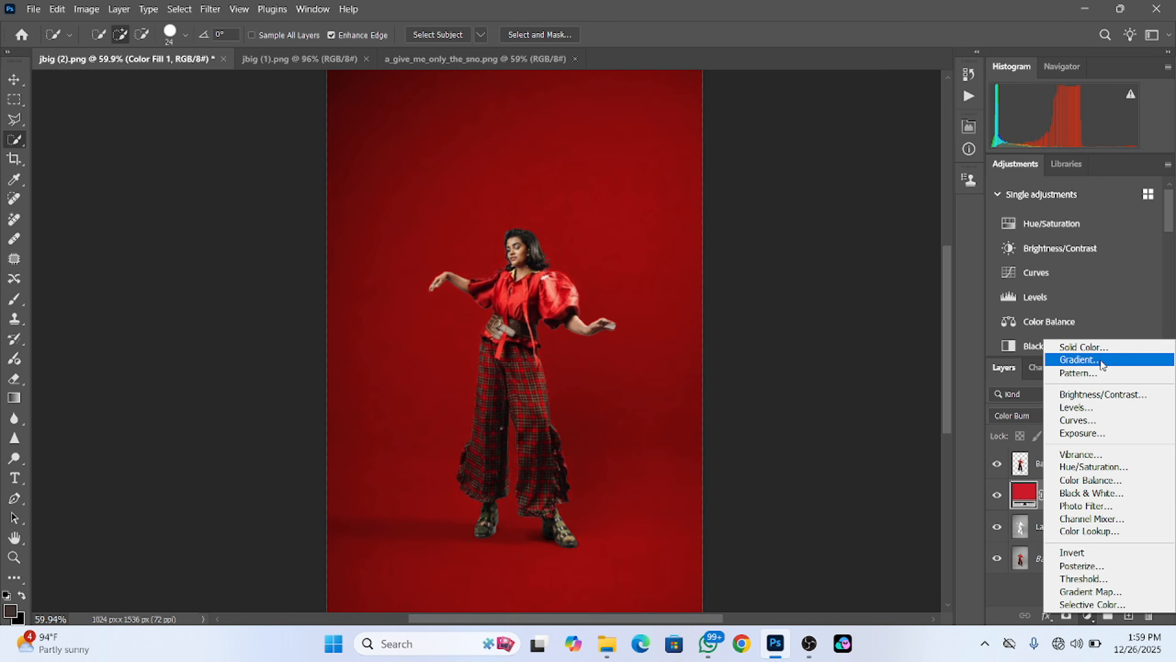
{"action": "left_click", "coordinate": [1079, 420]}
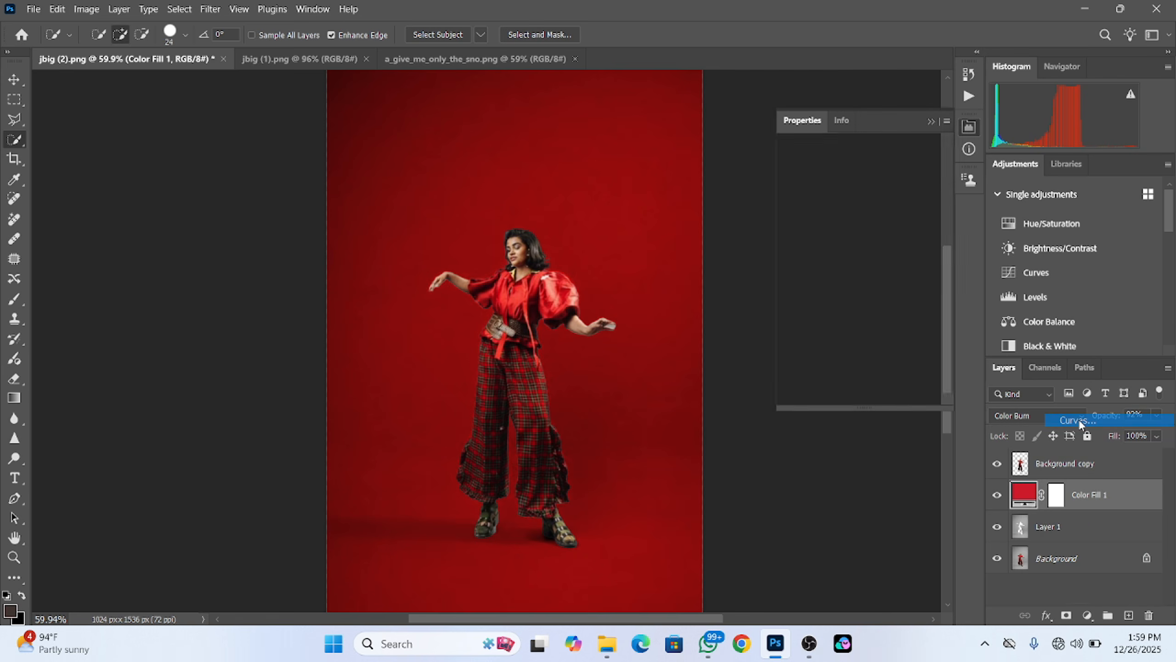
{"action": "left_click_drag", "start_coordinate": [860, 259], "coordinate": [843, 240]}
Enlarge the hard brush to about 506 px and invert the Curves layer's mask to black.
{"action": "key", "text": "b"}
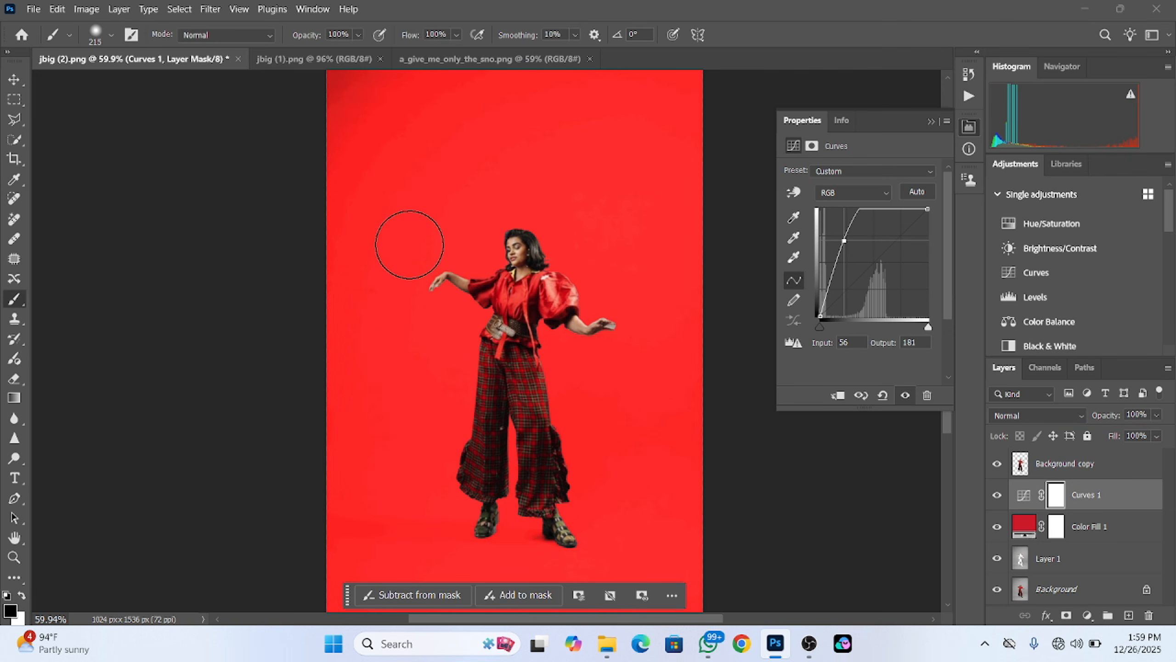
{"action": "right_click", "coordinate": [554, 235], "text": "alt"}
{"action": "right_click", "coordinate": [524, 340], "text": "alt"}
{"action": "right_click", "coordinate": [480, 230], "text": "alt"}
{"action": "right_click", "coordinate": [528, 196], "text": "alt"}
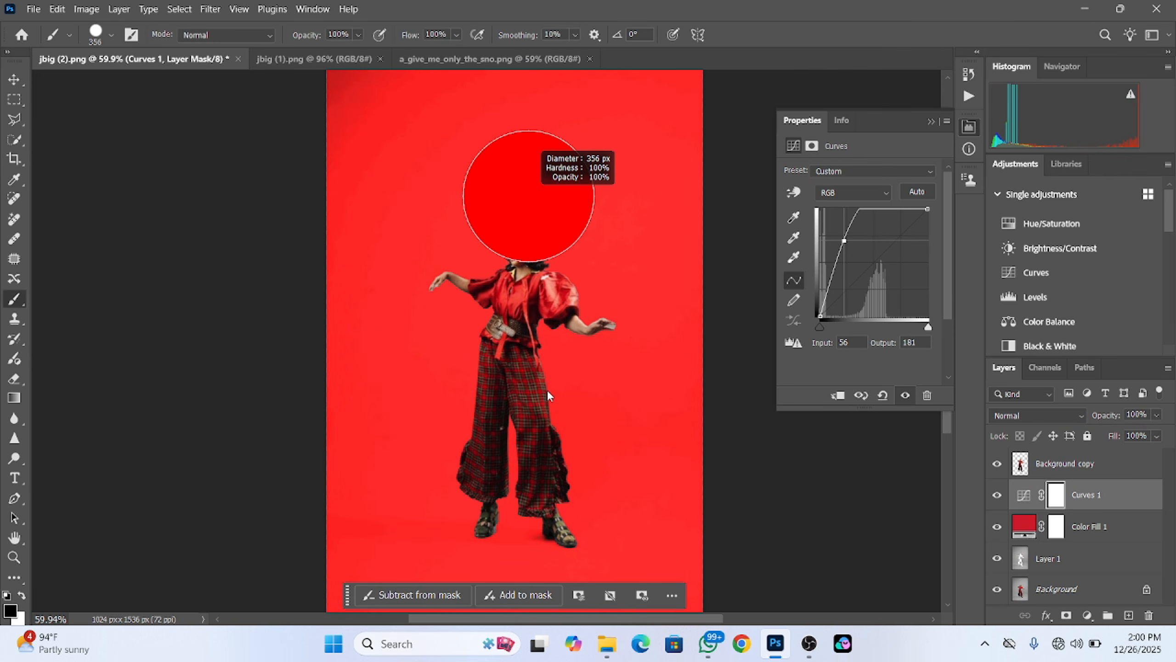
{"action": "right_click", "coordinate": [500, 303], "text": "alt"}
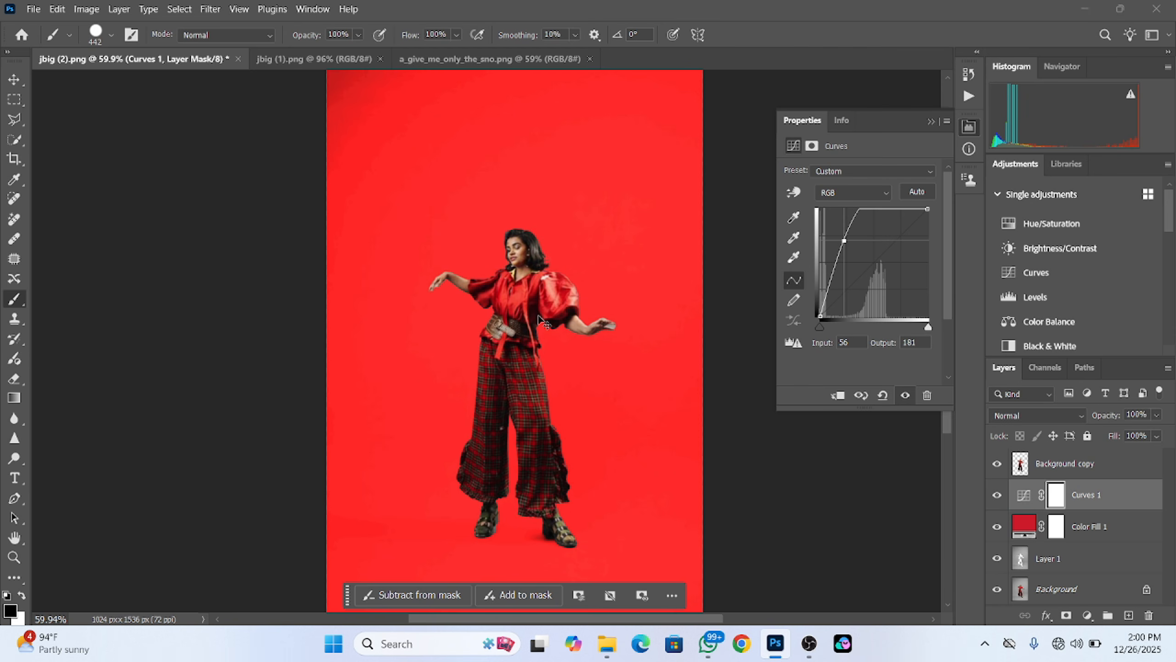
{"action": "key", "text": "ctrl+i"}
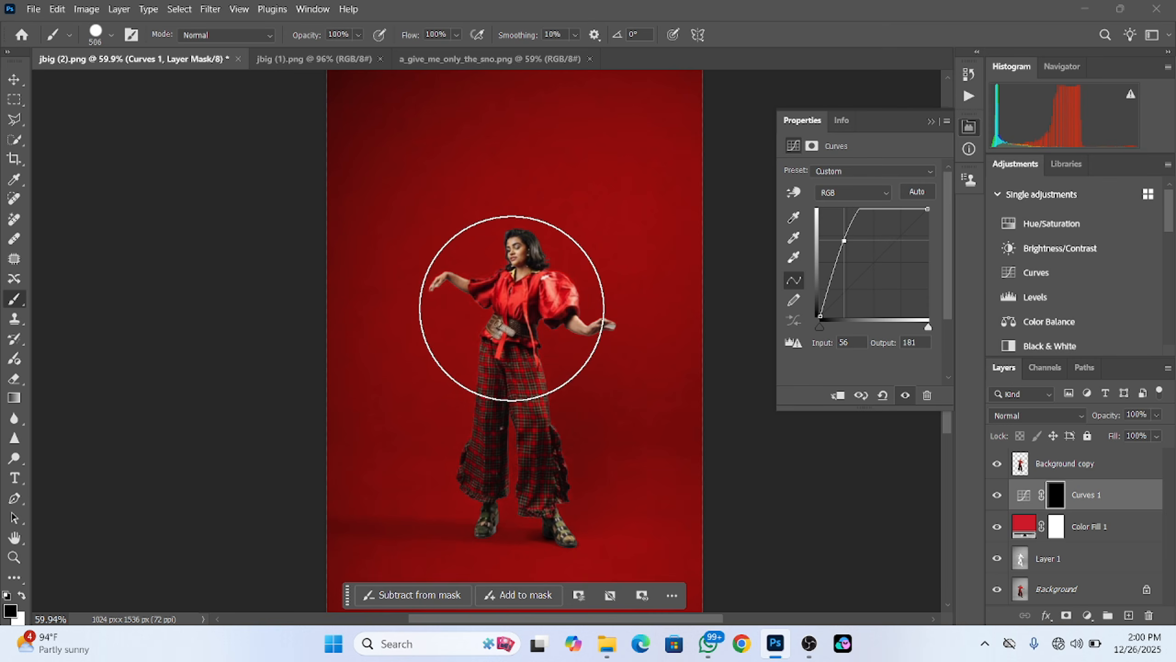
Dab one white circle on the Curves mask behind the woman's waist and legs with the brush enlarged to 551 px.
{"action": "right_click", "coordinate": [518, 294], "text": "alt"}
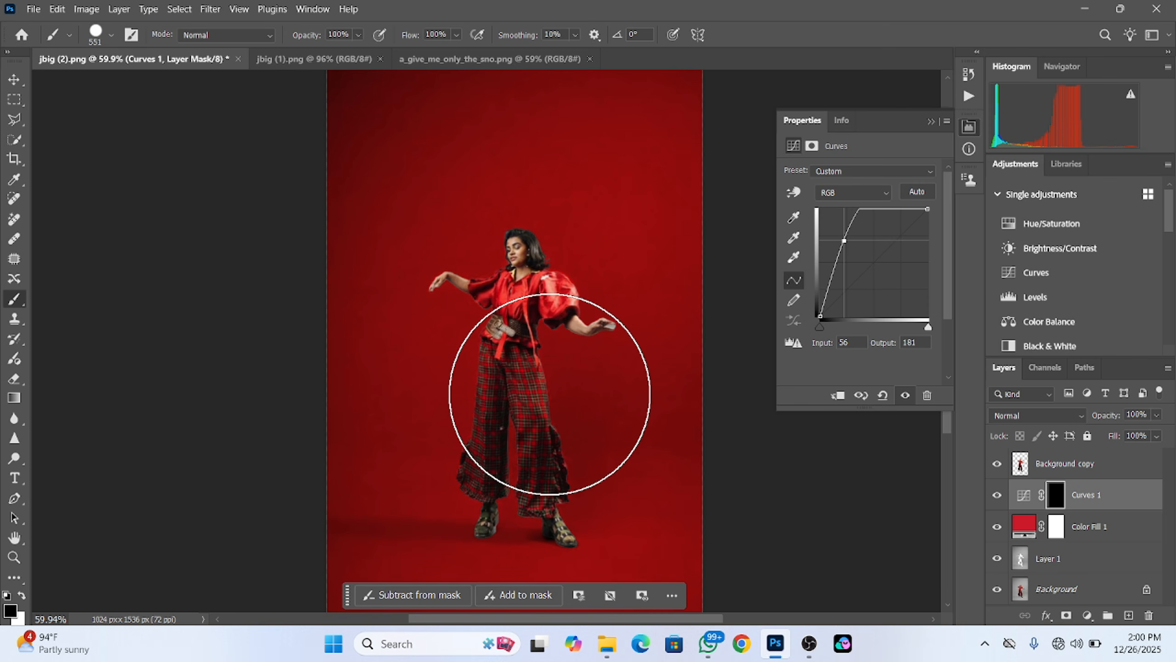
{"action": "key", "text": "x"}
{"action": "left_click", "coordinate": [549, 394]}
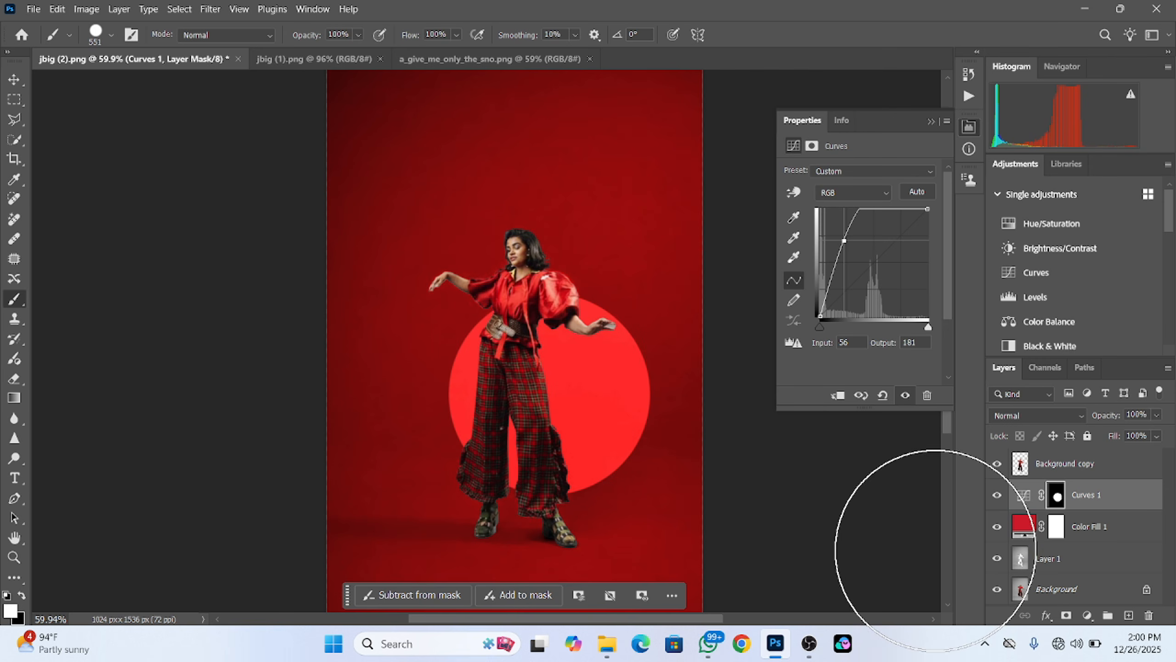
Flatten and slant the white circle on the Curves mask into an ellipse and warp it into a curved streak.
{"action": "key", "text": "ctrl+t"}
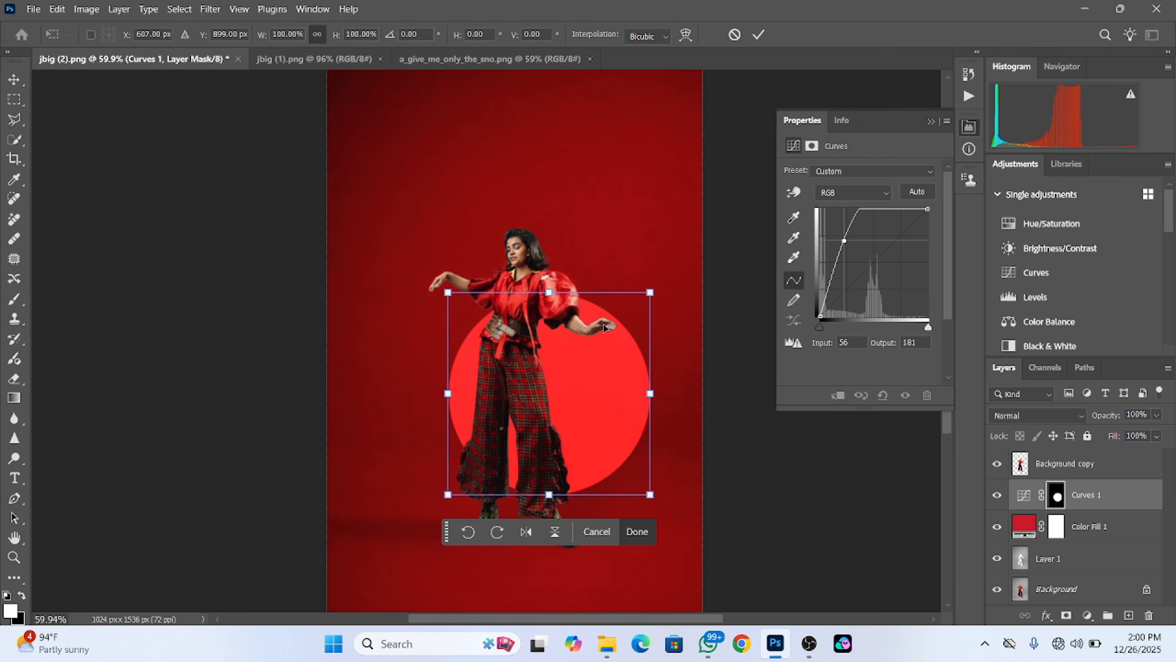
{"action": "left_click_drag", "start_coordinate": [597, 380], "coordinate": [661, 402]}
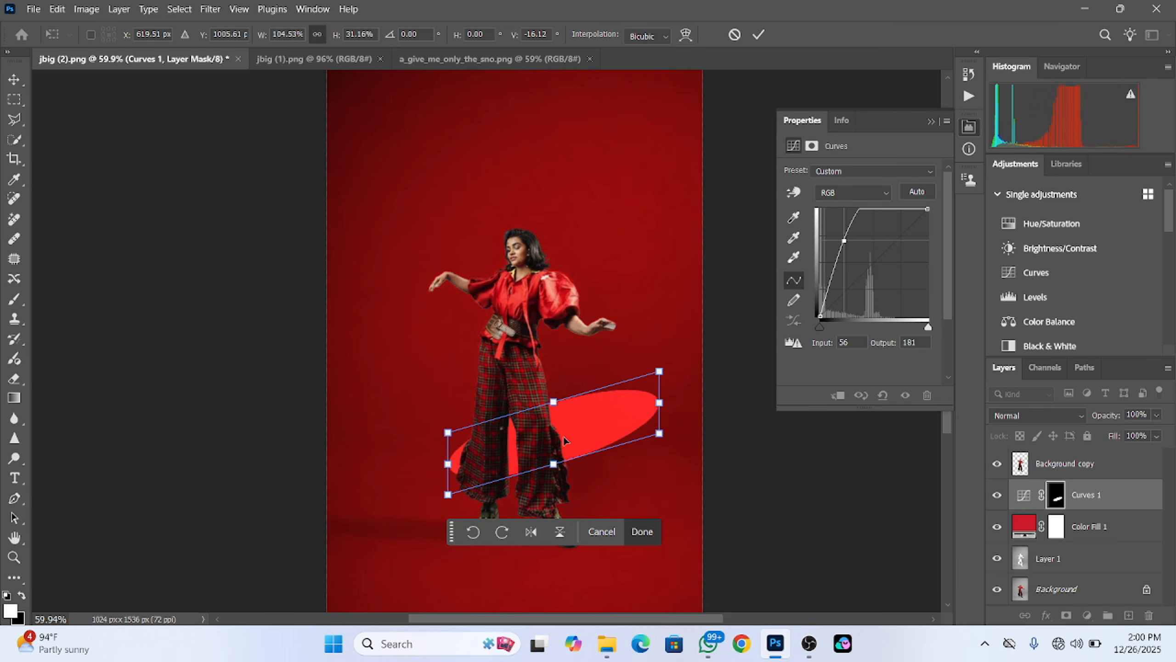
{"action": "left_click", "coordinate": [685, 35]}
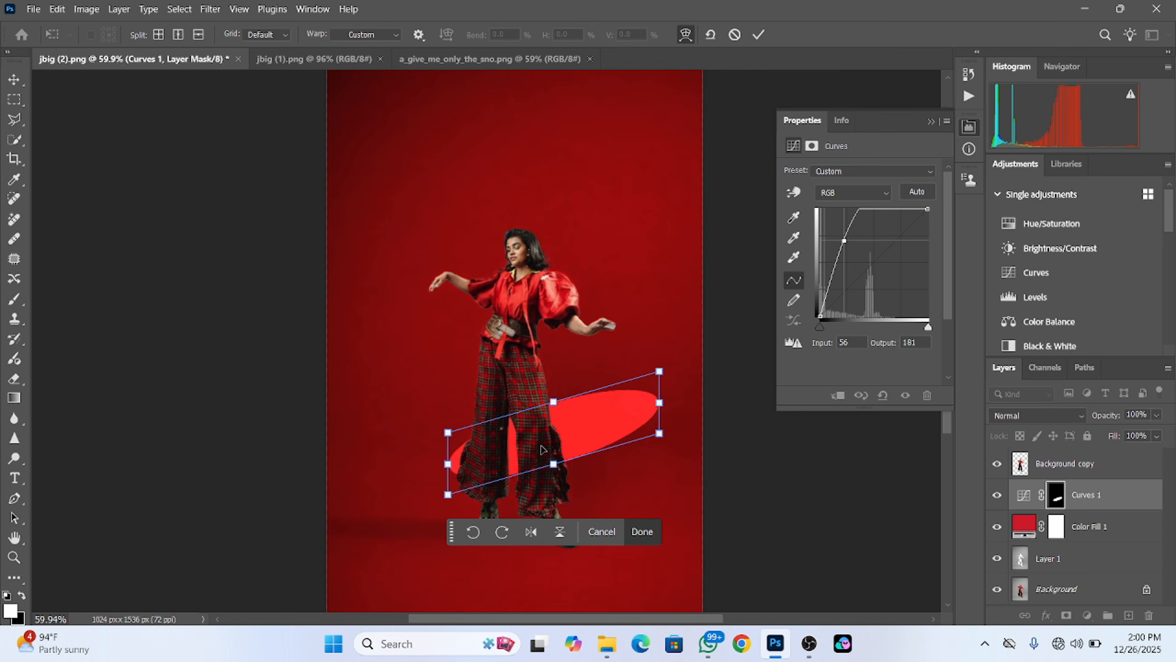
{"action": "mouse_move", "coordinate": [560, 412]}
{"action": "left_mouse_down"}
{"action": "mouse_move", "coordinate": [565, 434]}
{"action": "mouse_move", "coordinate": [566, 418]}
{"action": "left_mouse_up"}
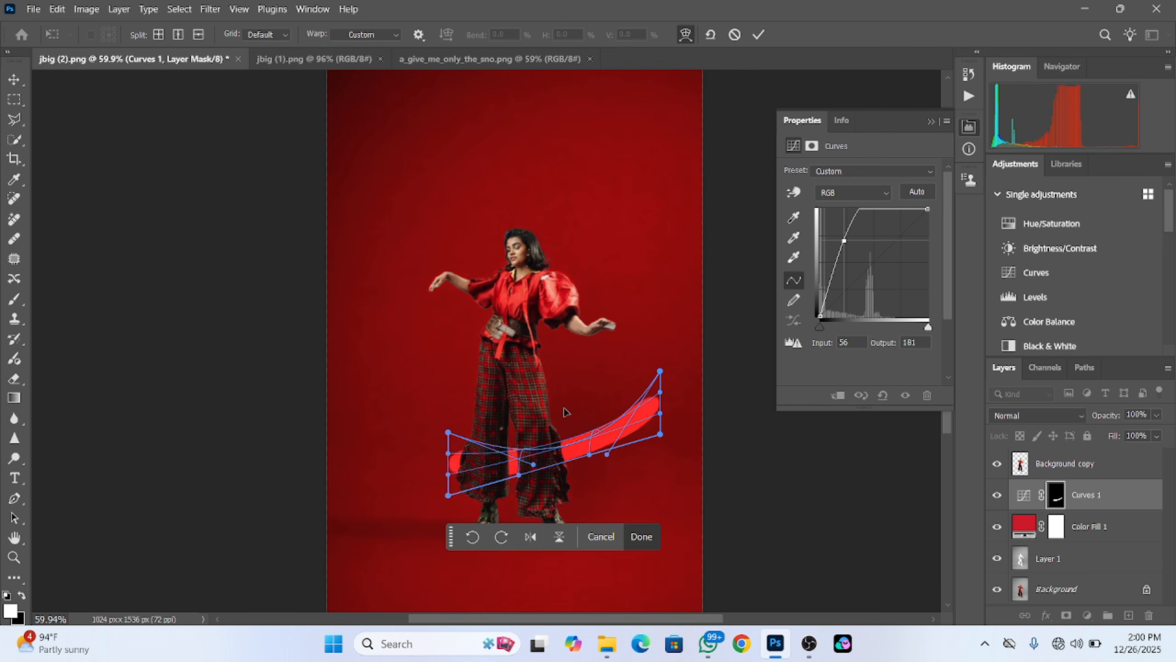
{"action": "left_click_drag", "start_coordinate": [607, 455], "coordinate": [603, 485]}
{"action": "left_click_drag", "start_coordinate": [531, 473], "coordinate": [515, 515]}
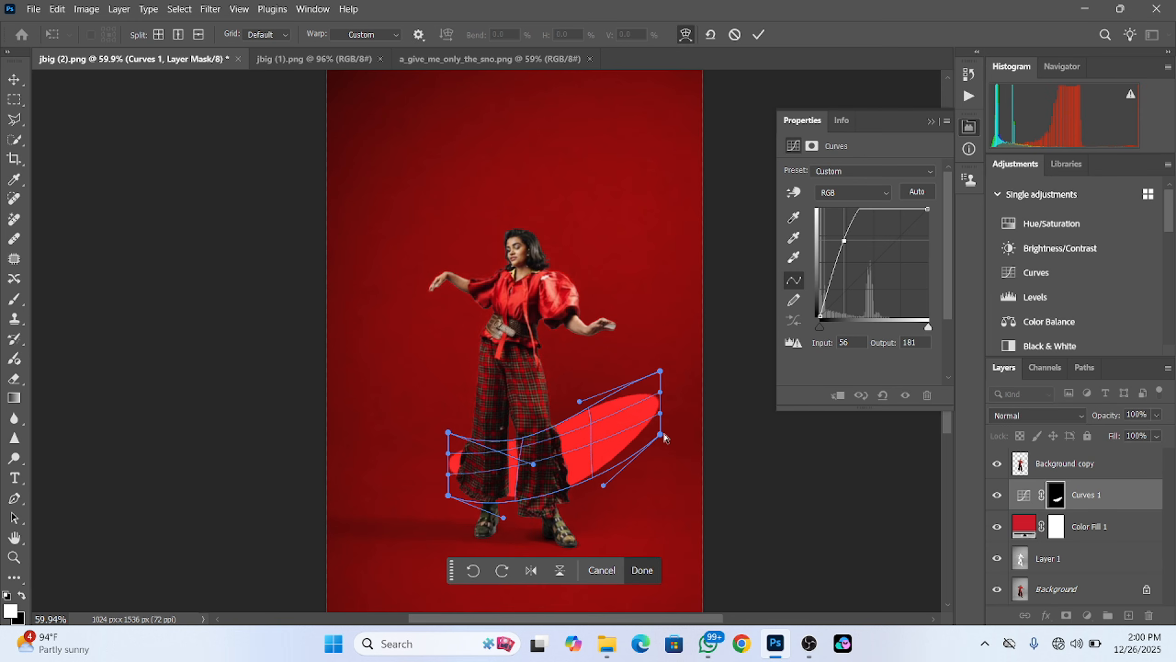
{"action": "left_click_drag", "start_coordinate": [666, 433], "coordinate": [682, 417]}
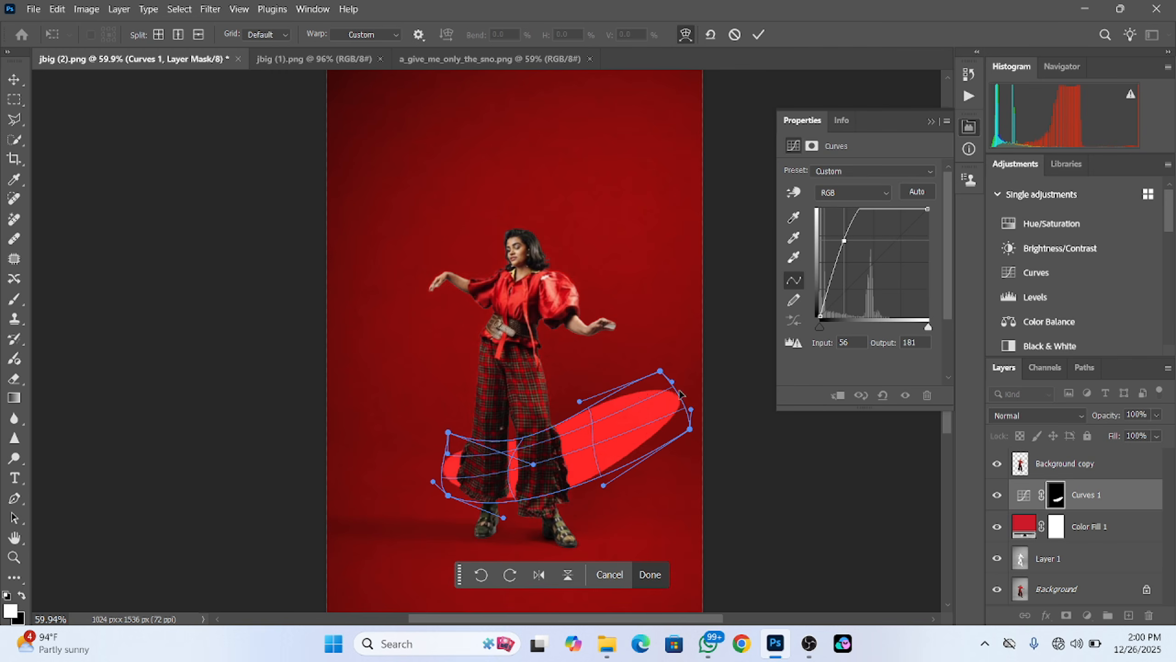
{"action": "left_click", "coordinate": [758, 35]}
{"action": "key", "text": "v"}
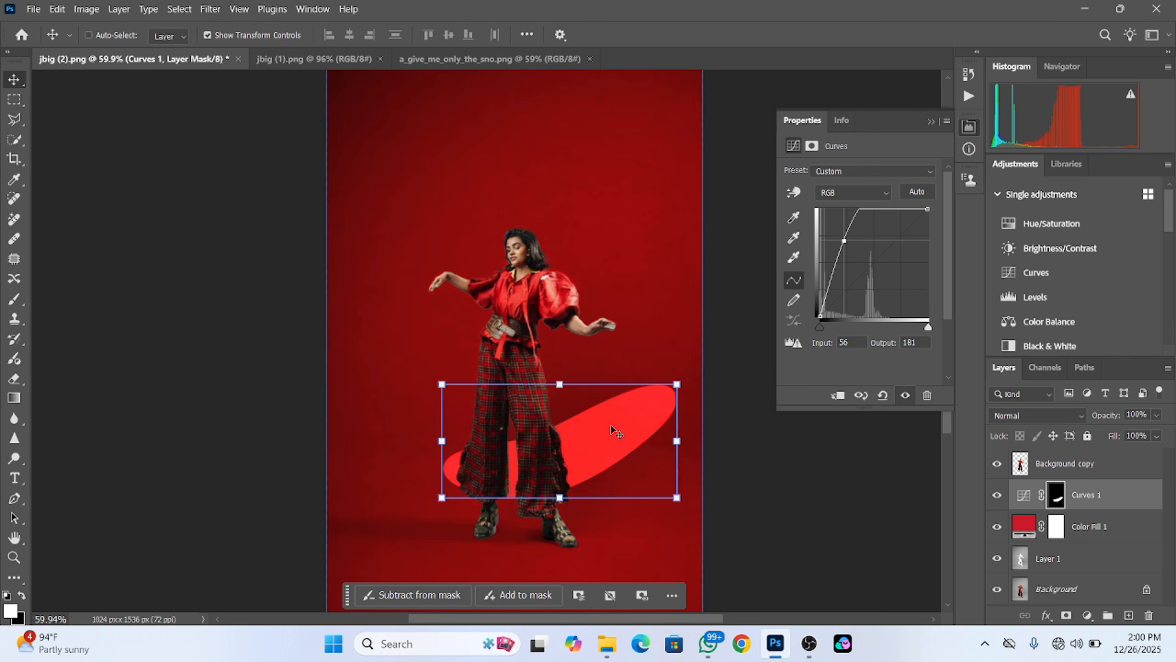
Move the curved light patch down behind the woman's feet and set the Curves layer's blend mode to Screen.
{"action": "left_click_drag", "start_coordinate": [609, 433], "coordinate": [630, 485]}
{"action": "left_click", "coordinate": [1035, 416]}
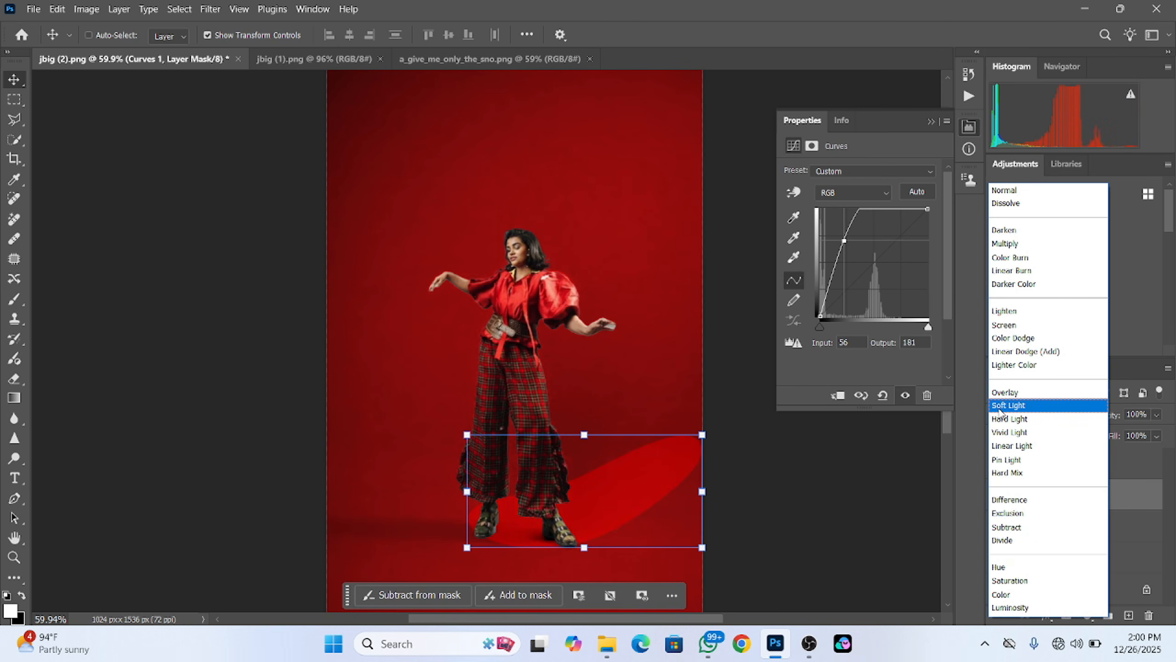
{"action": "left_click", "coordinate": [1009, 326]}
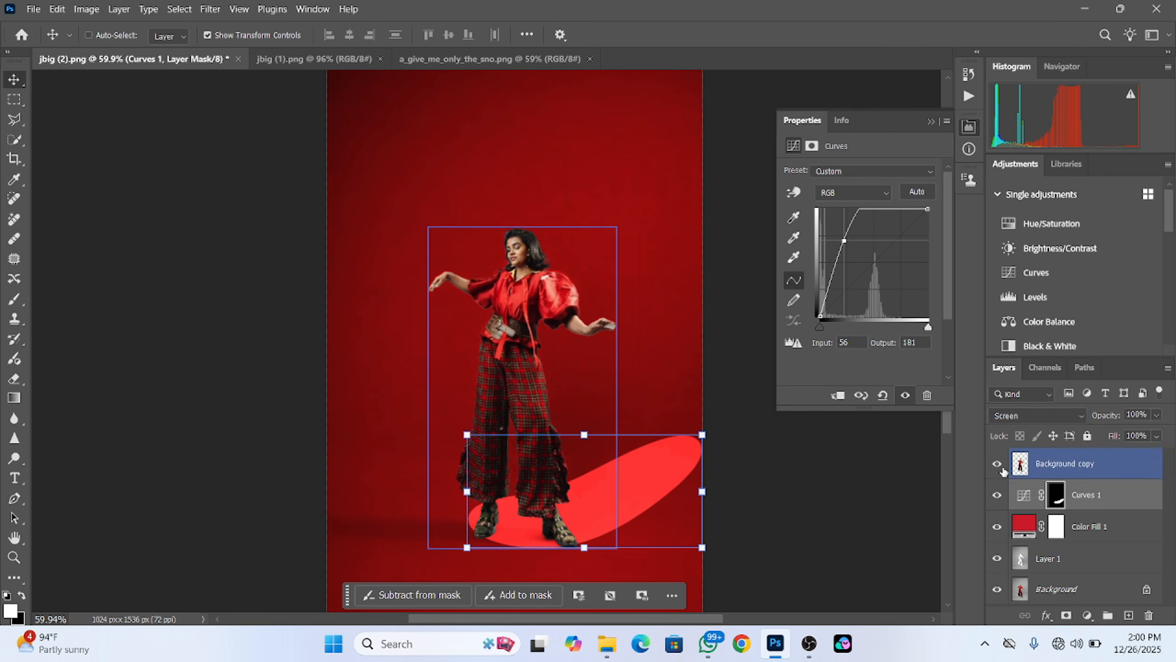
Feather the Curves mask by 33.1 px and move the light patch up behind the woman's torso.
{"action": "left_click", "coordinate": [1034, 496]}
{"action": "left_click", "coordinate": [1056, 494]}
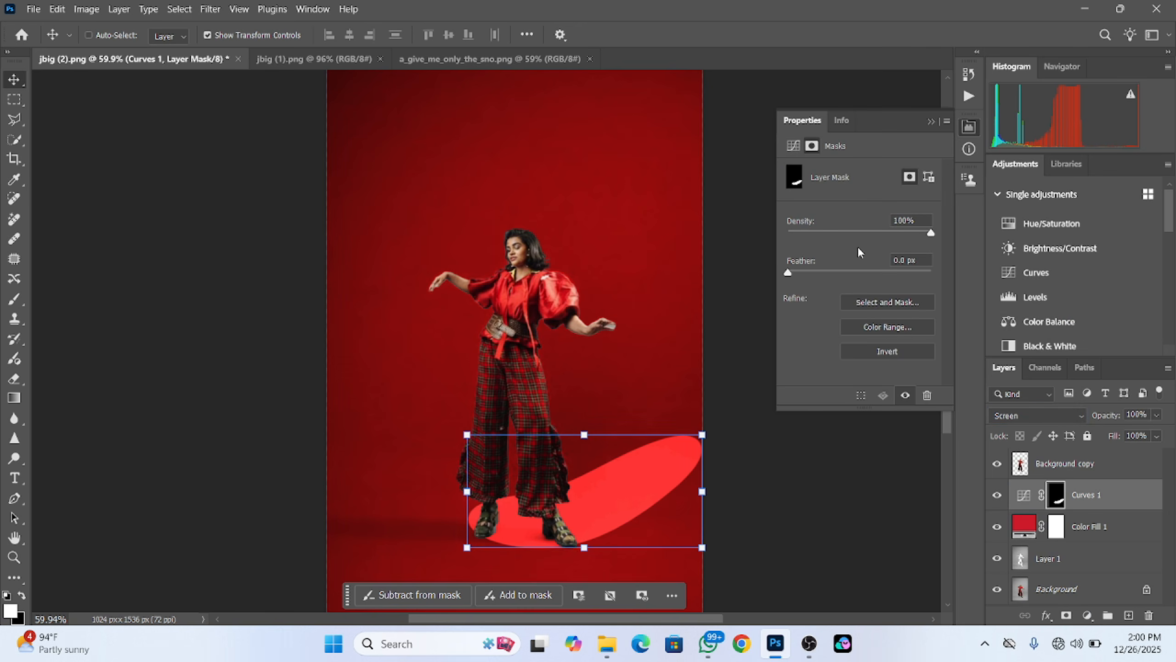
{"action": "left_click_drag", "start_coordinate": [848, 271], "coordinate": [878, 275]}
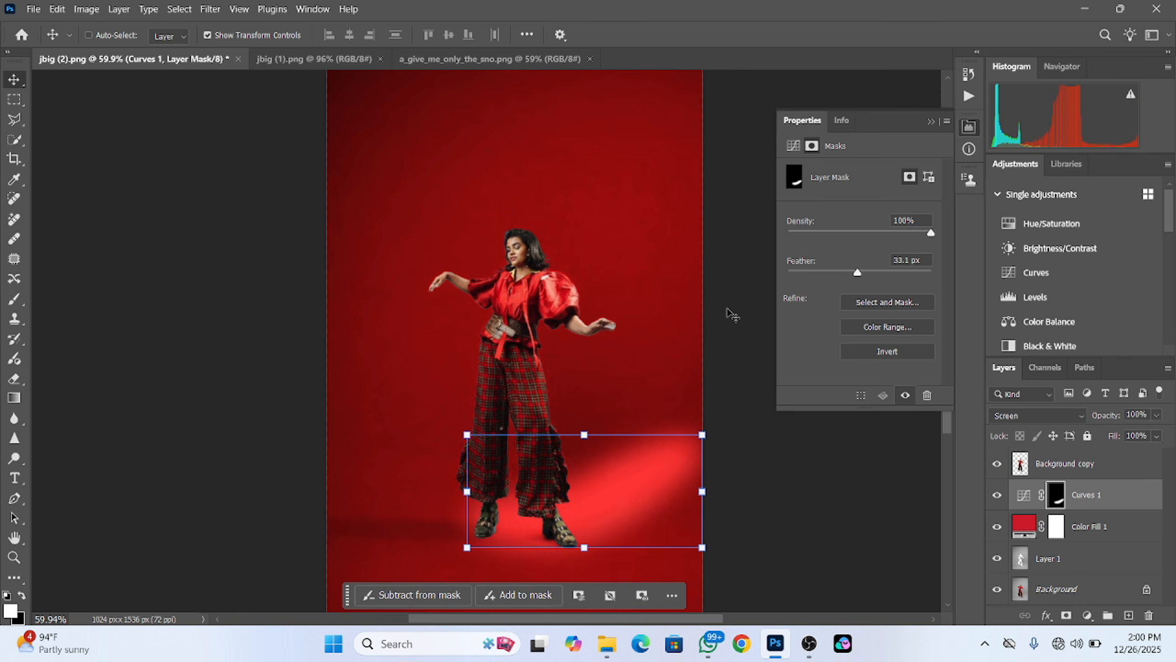
{"action": "left_click_drag", "start_coordinate": [620, 480], "coordinate": [557, 307]}
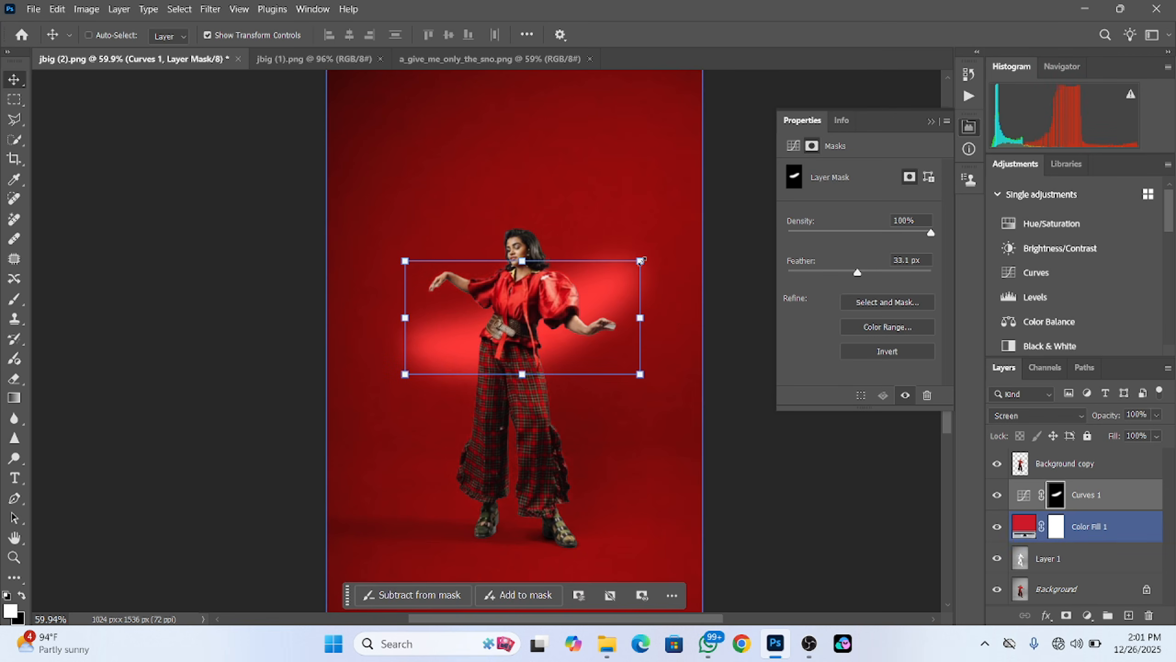
{"action": "left_click_drag", "start_coordinate": [640, 261], "coordinate": [672, 244]}
{"action": "left_click_drag", "start_coordinate": [622, 287], "coordinate": [608, 269]}
{"action": "left_click_drag", "start_coordinate": [524, 360], "coordinate": [523, 384]}
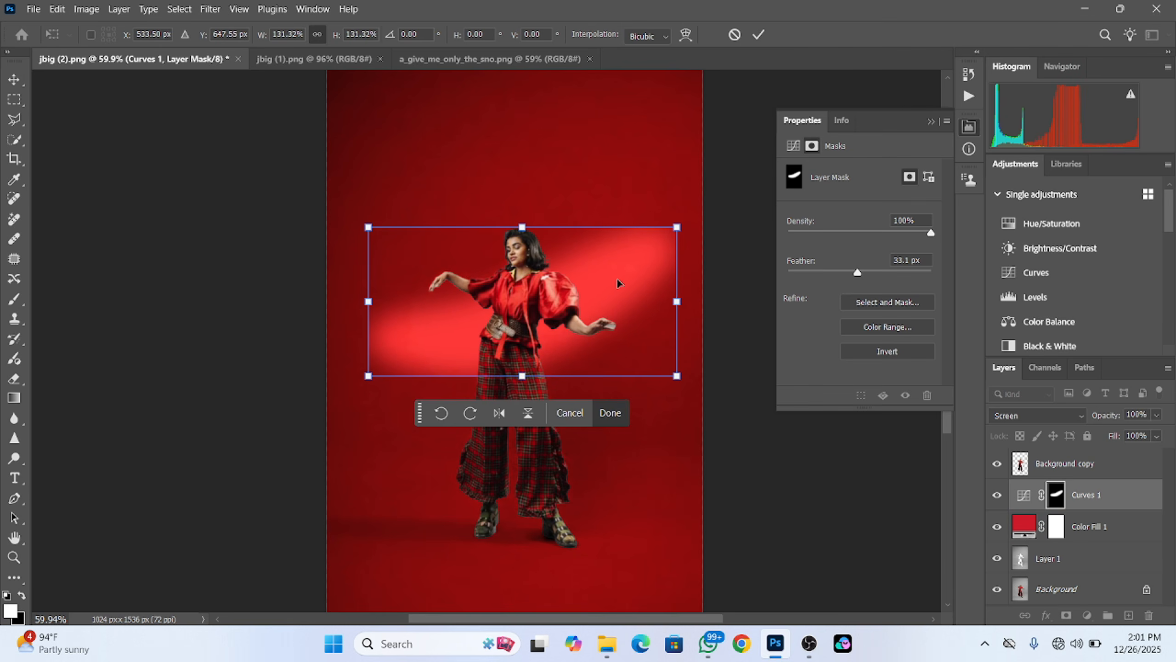
{"action": "left_click_drag", "start_coordinate": [618, 281], "coordinate": [588, 314]}
{"action": "key", "text": "ctrl+z"}
{"action": "key", "text": "ctrl+z"}
{"action": "key", "text": "ctrl+z"}
{"action": "key", "text": "ctrl+z"}
{"action": "key", "text": "ctrl+z"}
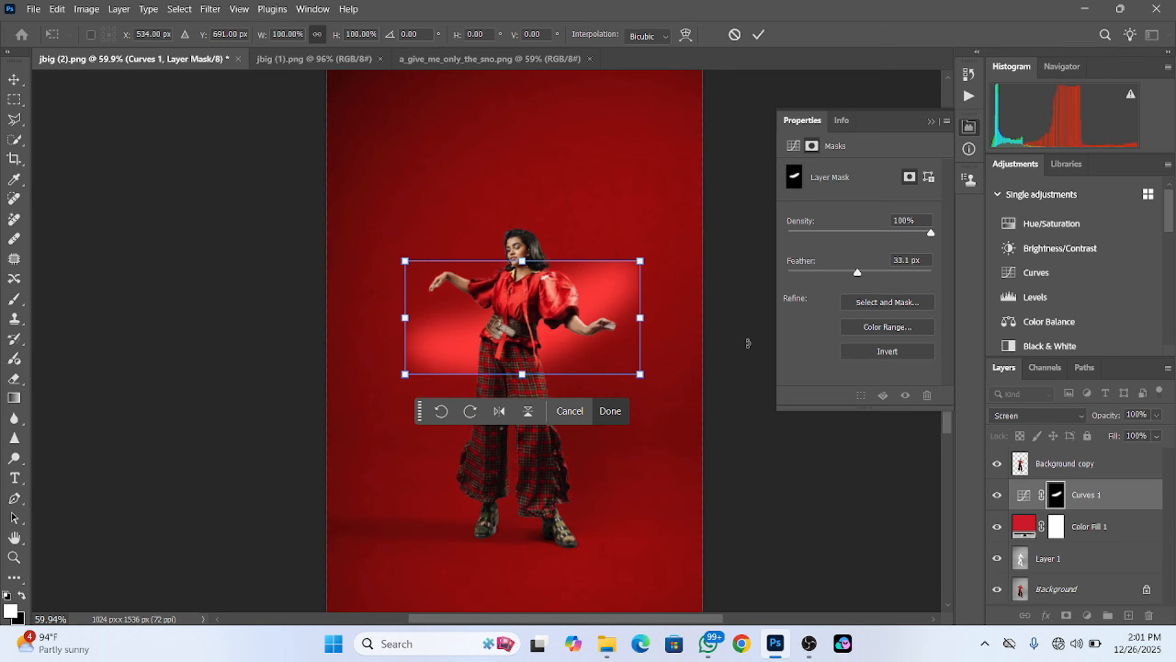
{"action": "left_click", "coordinate": [734, 35]}
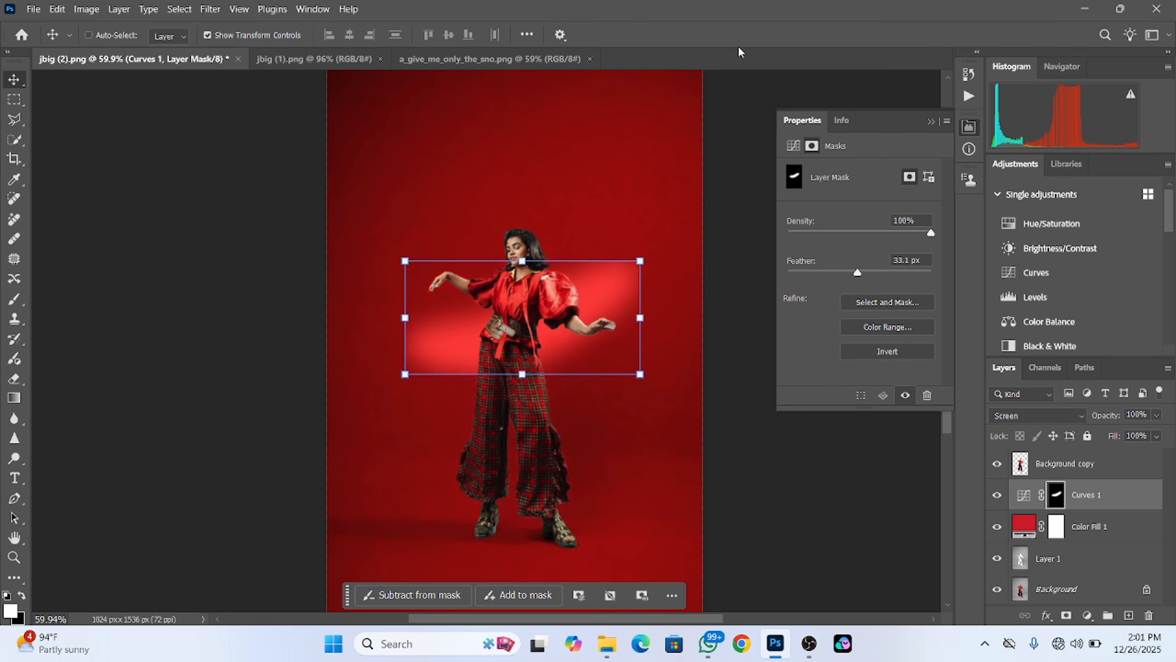
Undo the Curves mask and blend mode edits back to the unfeathered white circle.
{"action": "key", "text": "ctrl+z"}
{"action": "key", "text": "ctrl+z"}
{"action": "key", "text": "ctrl+z"}
{"action": "key", "text": "ctrl+z"}
{"action": "key", "text": "ctrl+z"}
{"action": "key", "text": "ctrl+z"}
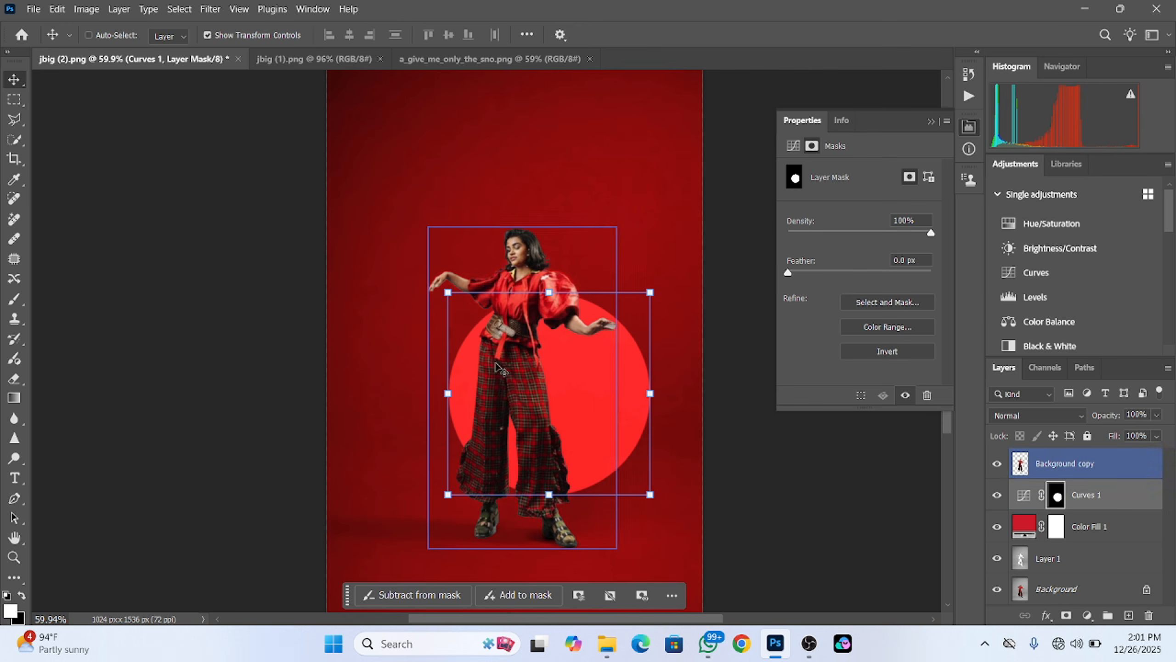
Move the circle of light on the Curves mask up behind the woman's head and torso.
{"action": "left_click_drag", "start_coordinate": [569, 404], "coordinate": [542, 306]}
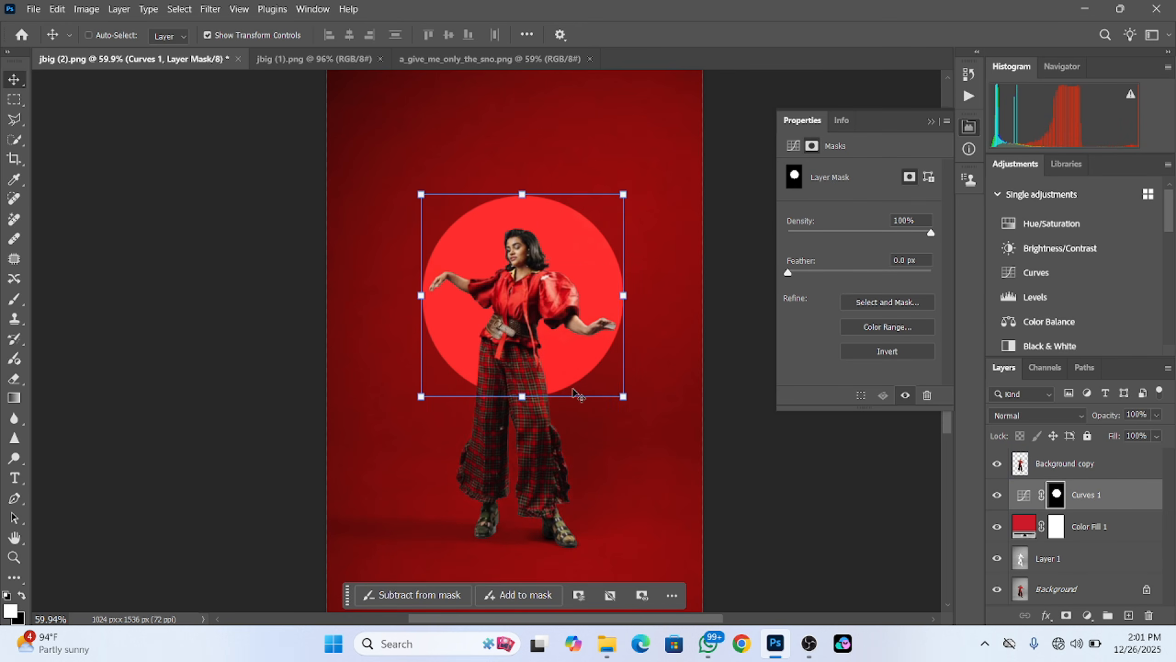
{"action": "left_click", "coordinate": [1024, 497]}
{"action": "left_click", "coordinate": [1055, 497]}
{"action": "left_click_drag", "start_coordinate": [854, 273], "coordinate": [873, 271]}
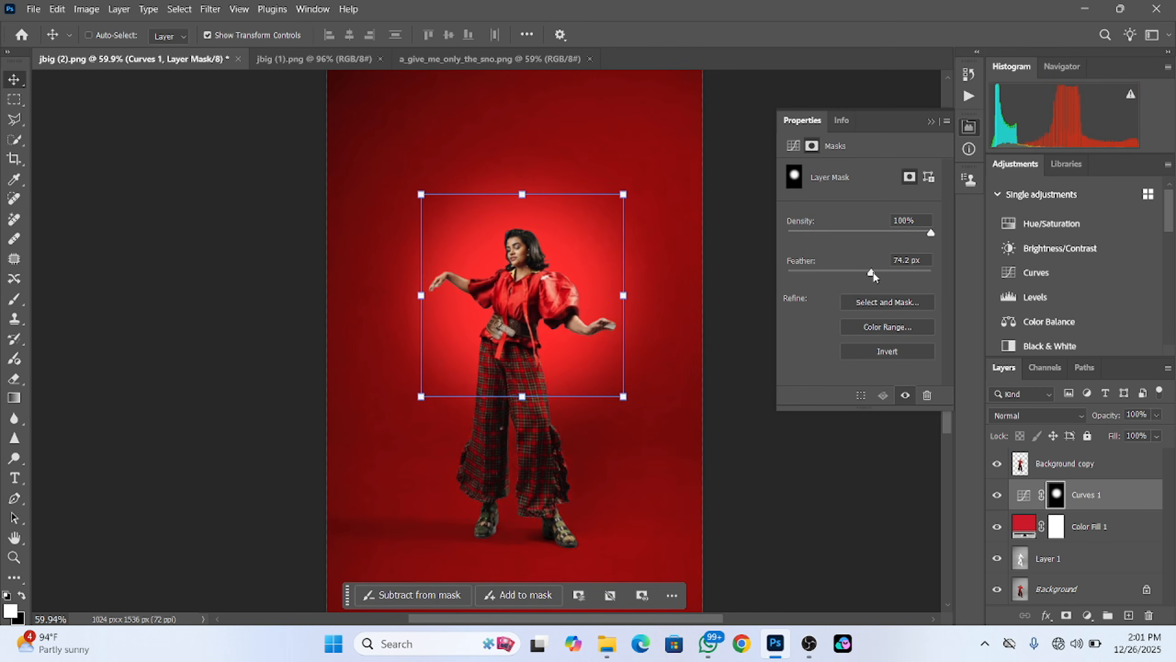
{"action": "key", "text": "ctrl+z"}
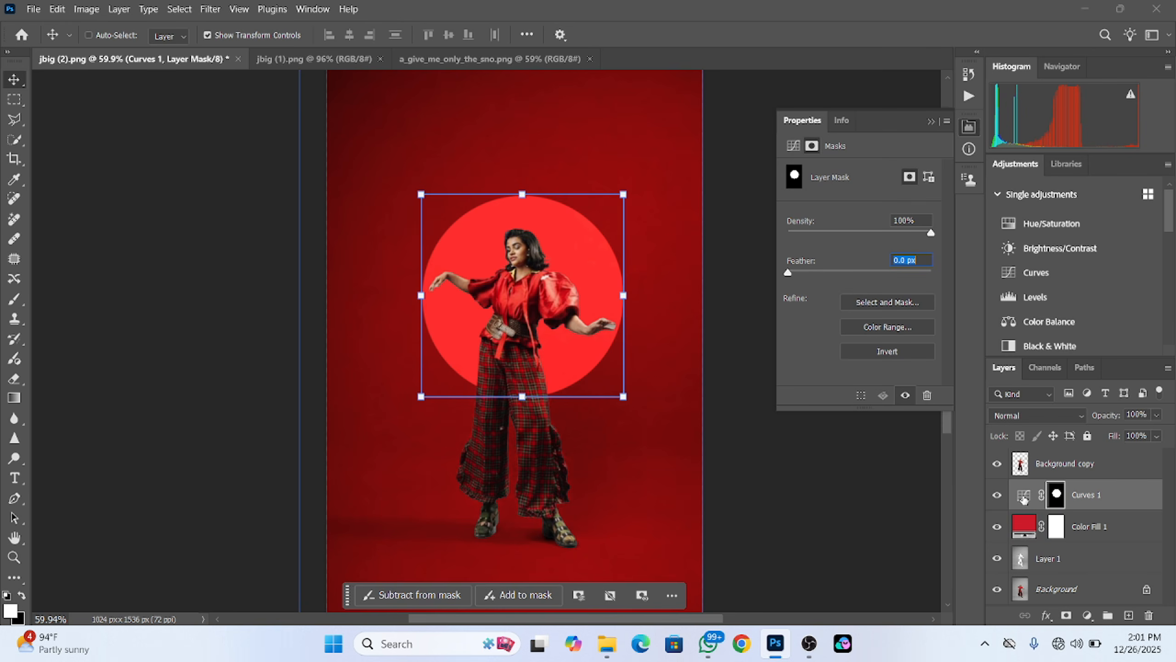
Feather the Curves mask by 74.2 px to soften the light behind the woman, and hide the transform controls.
{"action": "left_click", "coordinate": [1023, 496]}
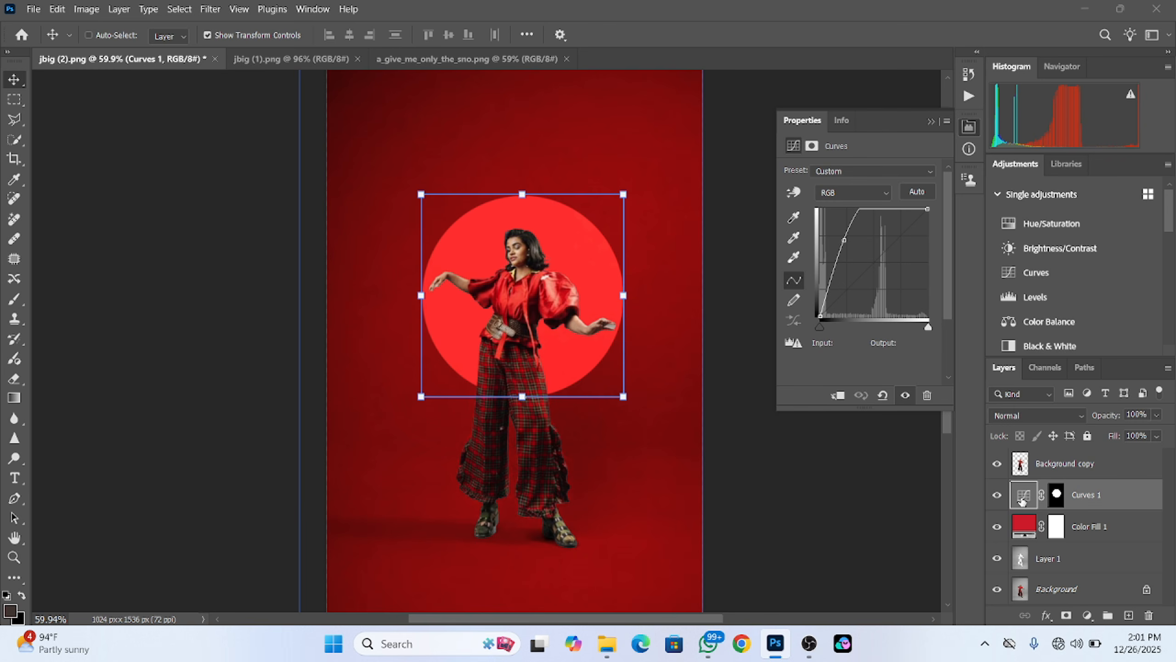
{"action": "left_click", "coordinate": [1056, 495]}
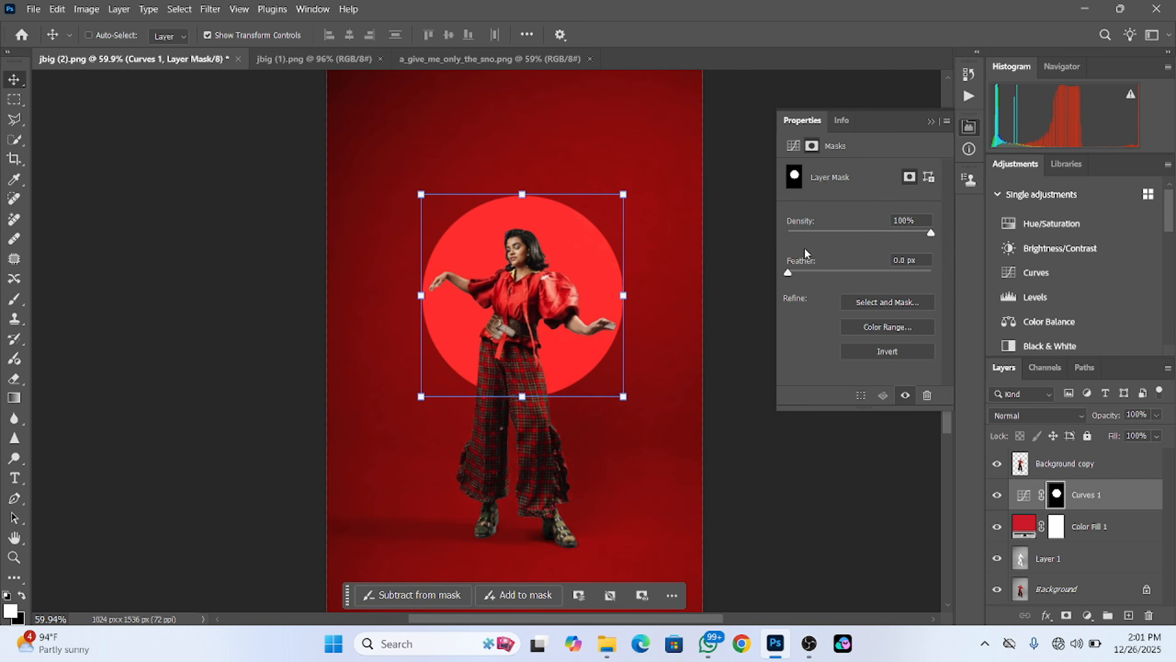
{"action": "left_click_drag", "start_coordinate": [819, 273], "coordinate": [873, 275]}
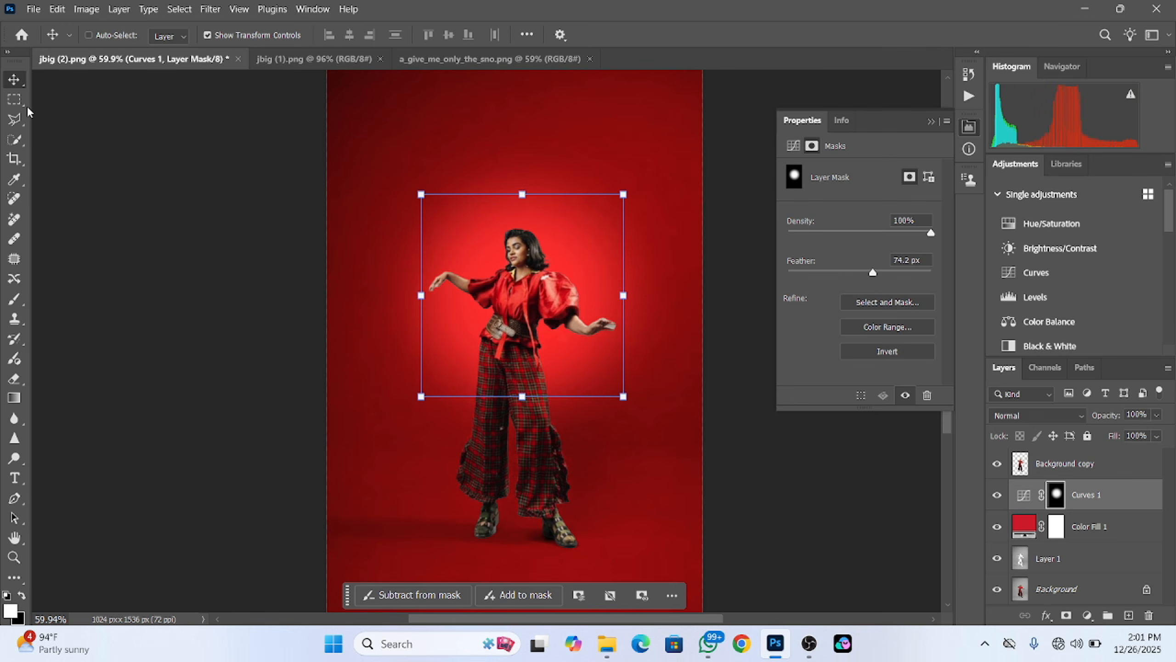
{"action": "left_click", "coordinate": [14, 101]}
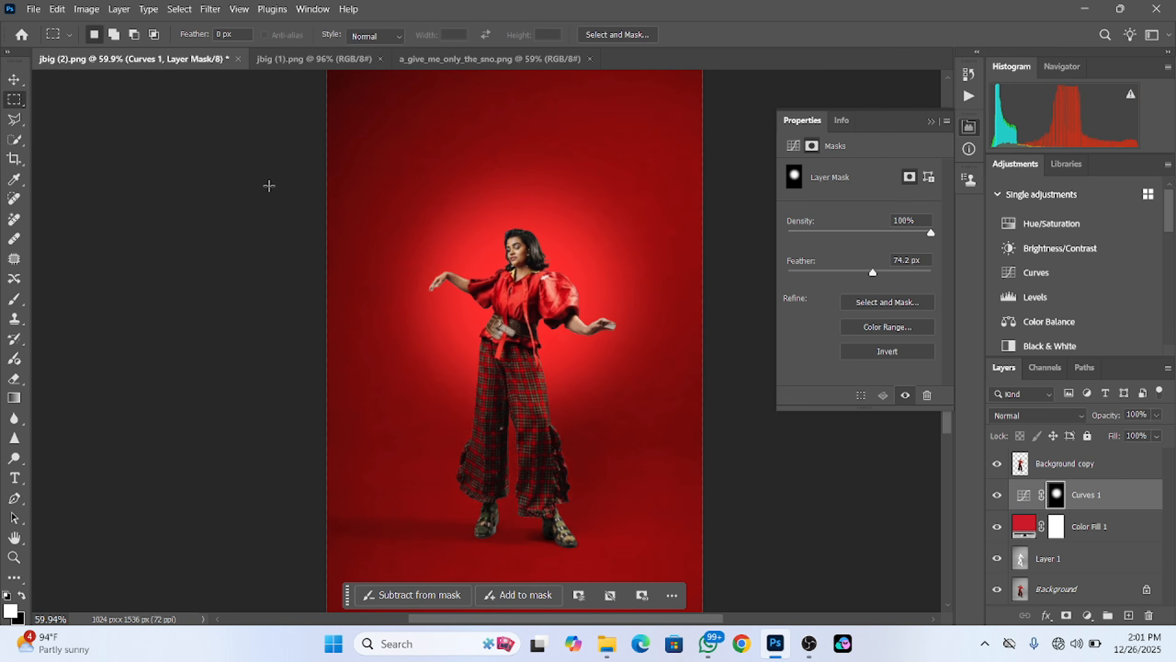
{"action": "scroll", "coordinate": [421, 253], "scroll_direction": "down", "scroll_amount": 2}
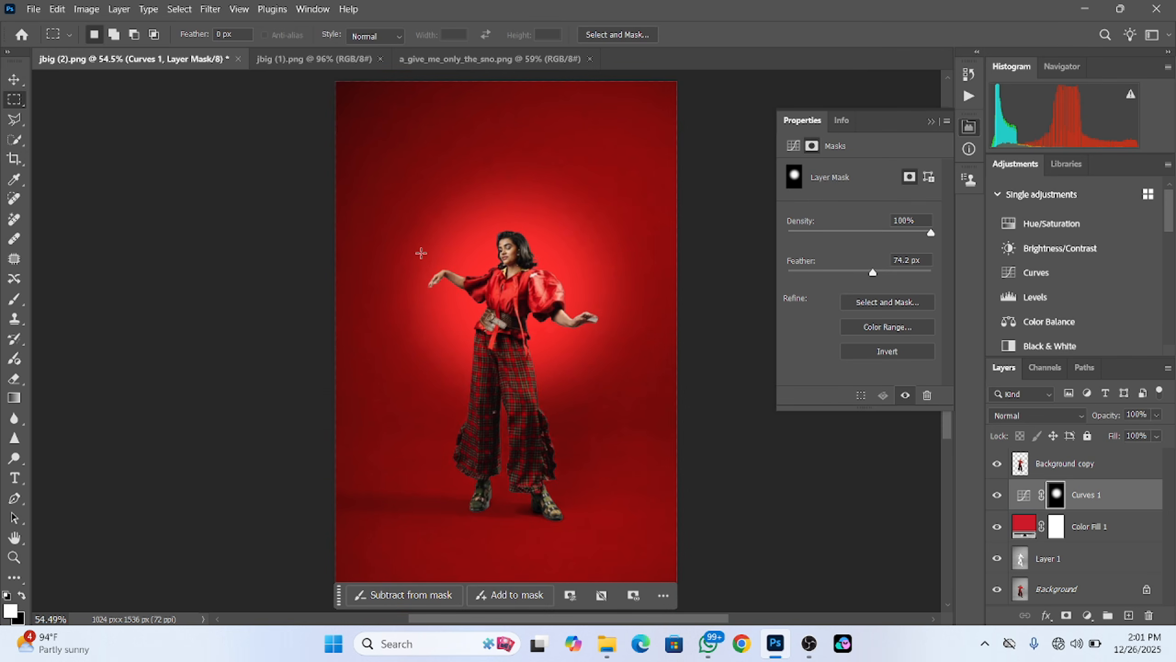
Switch to the red snow image a_give_me_only_the_sno.png and unlock its background layer.
{"action": "left_click", "coordinate": [276, 63]}
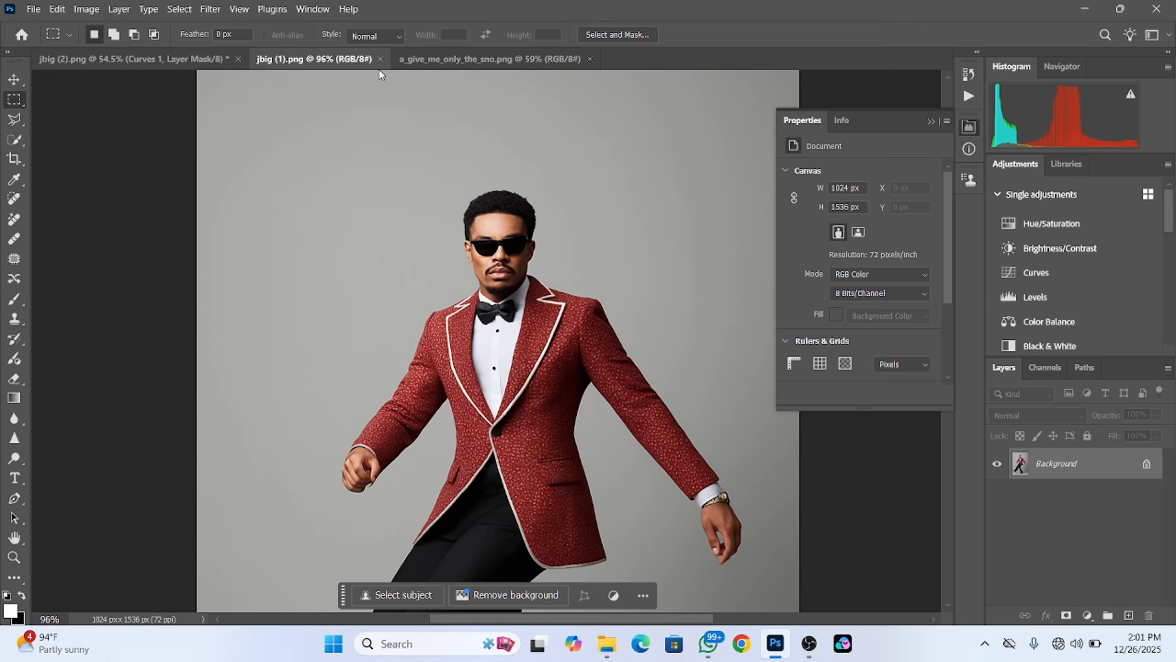
{"action": "left_click", "coordinate": [462, 62]}
{"action": "scroll", "coordinate": [550, 220], "scroll_direction": "down", "scroll_amount": 3}
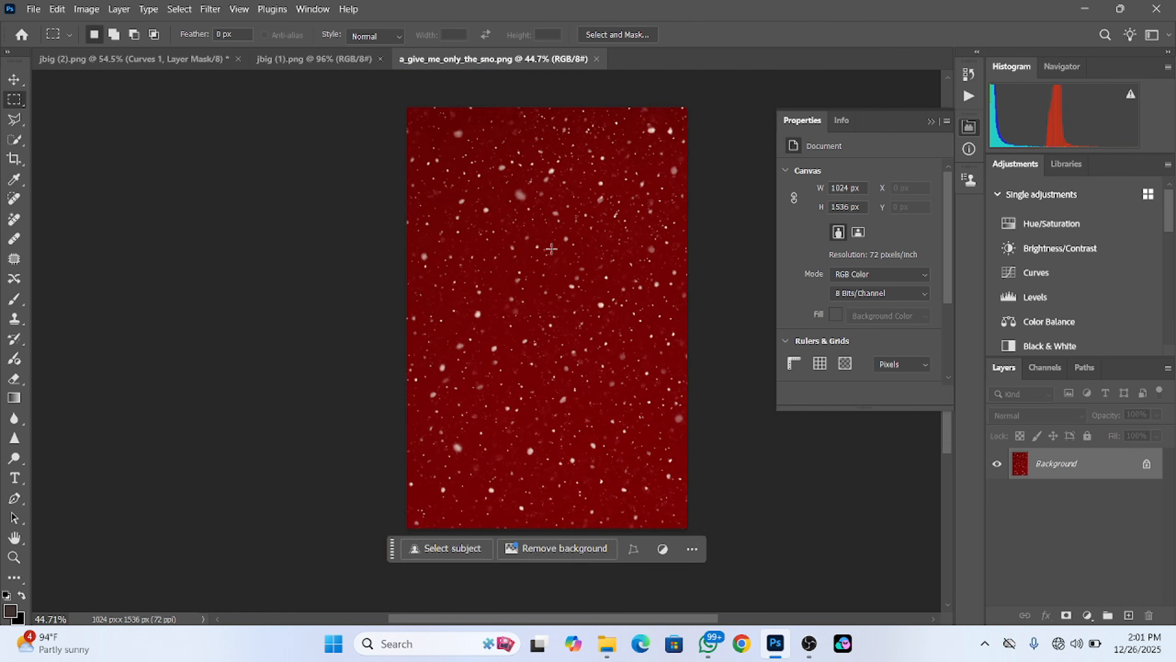
{"action": "scroll", "coordinate": [552, 249], "scroll_direction": "up", "scroll_amount": 2}
{"action": "left_click", "coordinate": [1146, 465]}
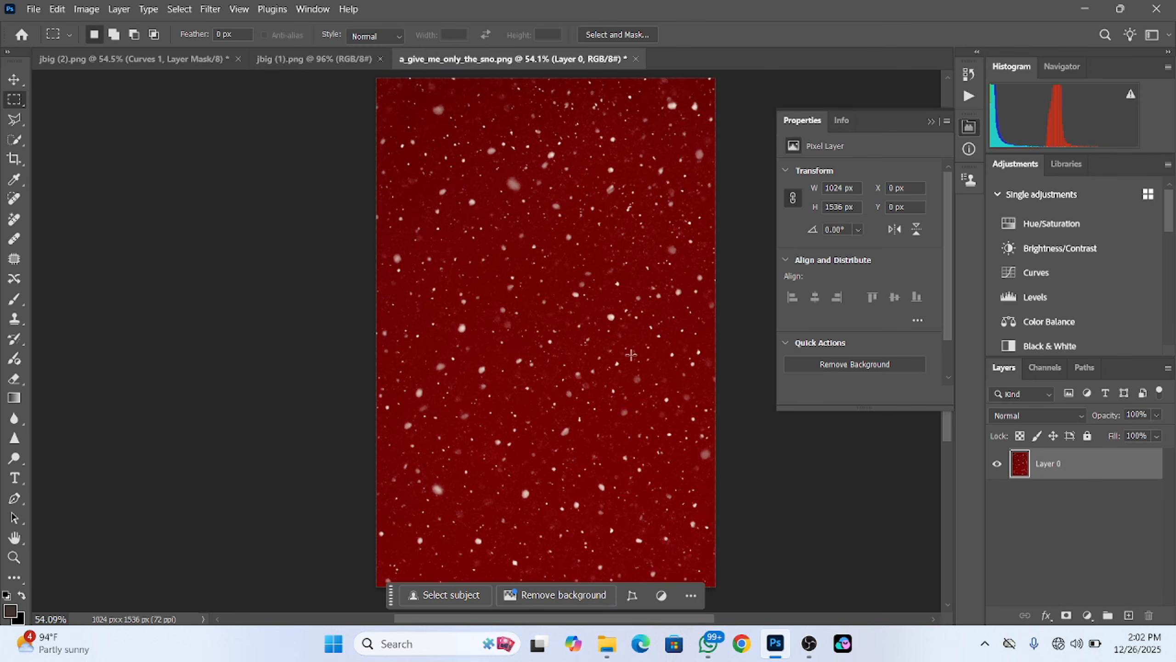
Copy the red snow layer into jbig (2).png at the top of the layer stack and align it with the canvas.
{"action": "left_click", "coordinate": [13, 80]}
{"action": "left_click_drag", "start_coordinate": [549, 424], "coordinate": [103, 60]}
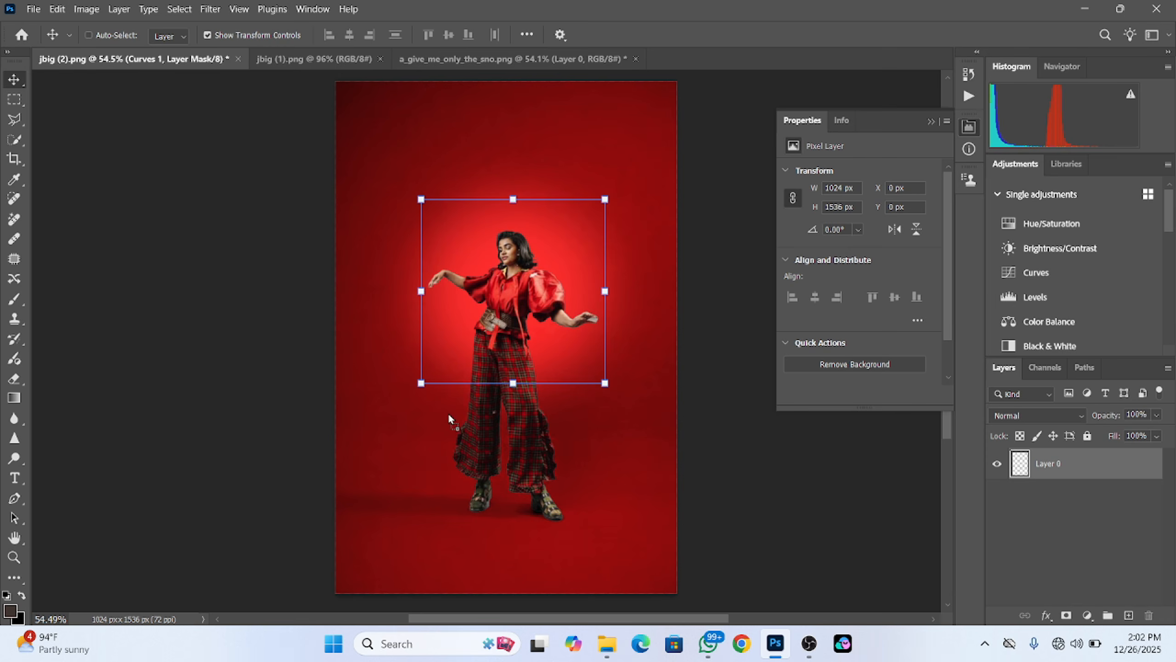
{"action": "left_click_drag", "start_coordinate": [448, 419], "coordinate": [448, 418]}
{"action": "left_click_drag", "start_coordinate": [1061, 494], "coordinate": [1089, 452]}
{"action": "left_click_drag", "start_coordinate": [456, 431], "coordinate": [514, 355]}
Try the Lighten blend mode on the red snow layer and delete that layer.
{"action": "left_click", "coordinate": [1007, 416]}
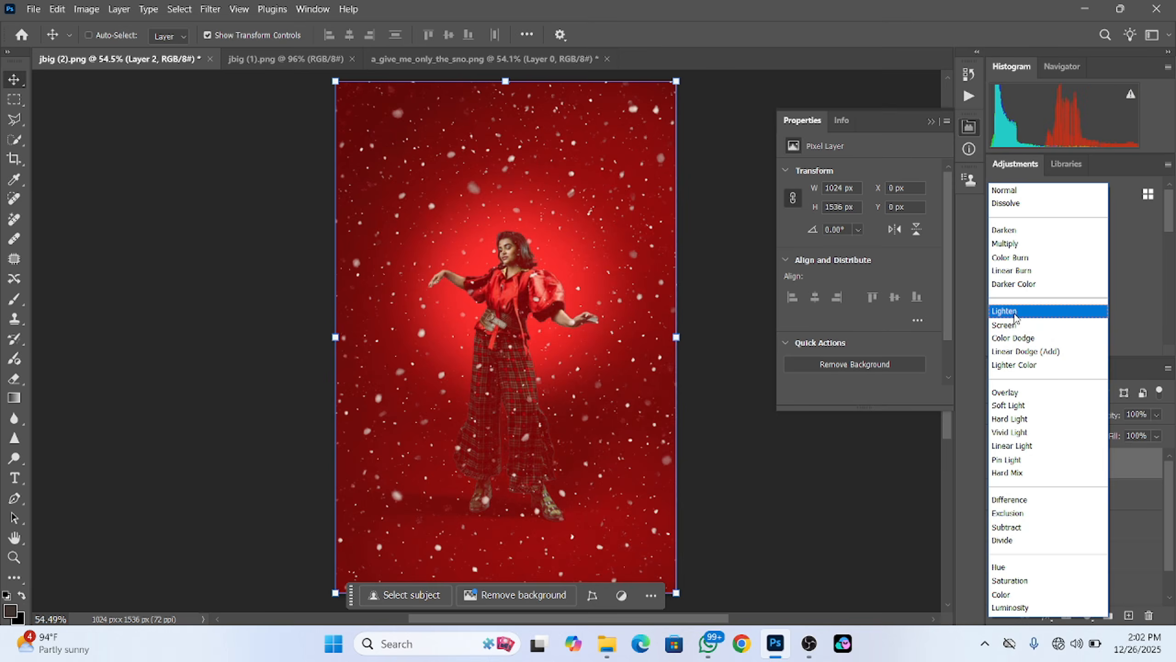
{"action": "left_click", "coordinate": [1014, 311]}
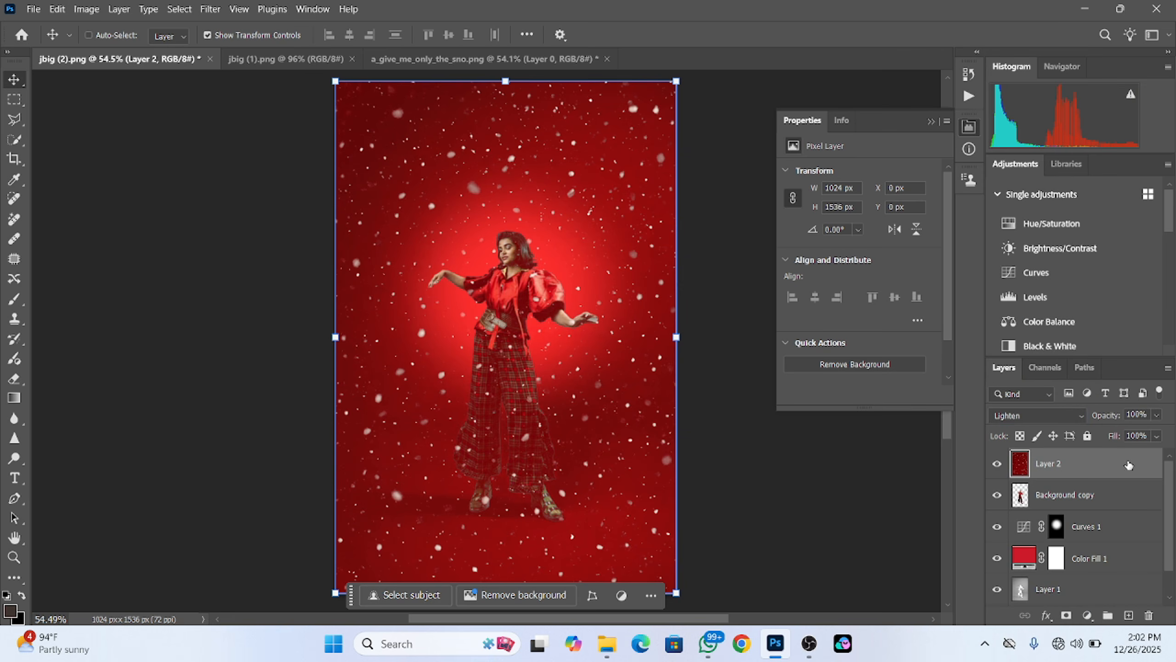
{"action": "left_click_drag", "start_coordinate": [1128, 464], "coordinate": [1150, 616]}
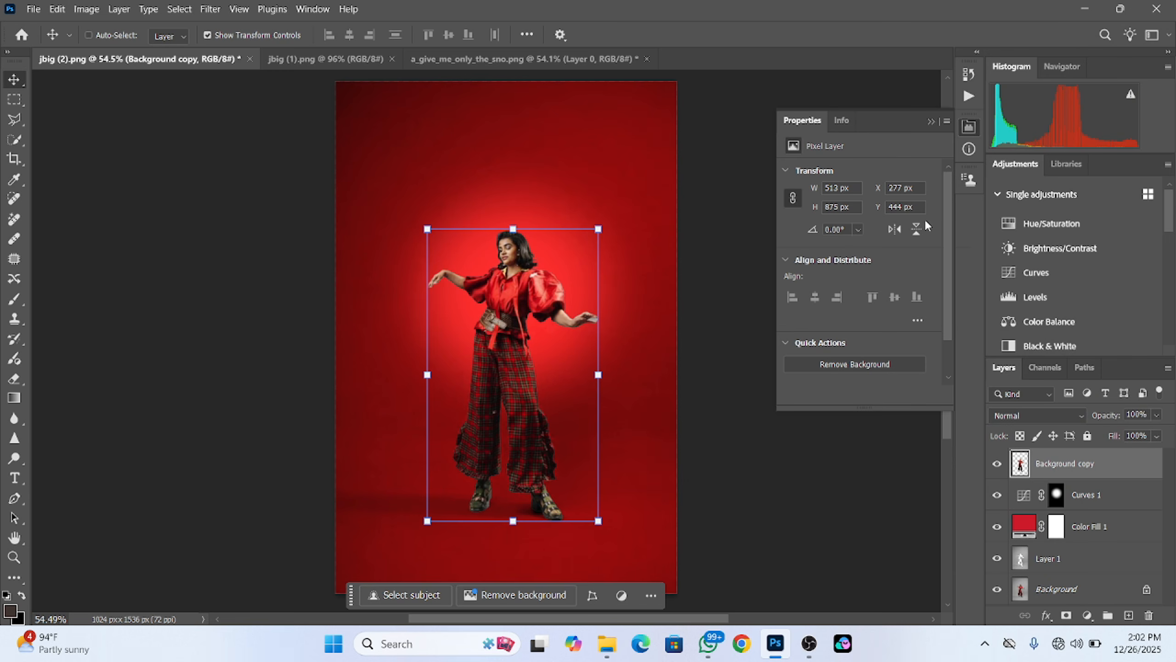
Open the black snow image a_put_on_black_bagroun.png from the file folder and unlock its background layer.
{"action": "left_click", "coordinate": [1089, 12]}
{"action": "left_click_drag", "start_coordinate": [400, 213], "coordinate": [1062, 545]}
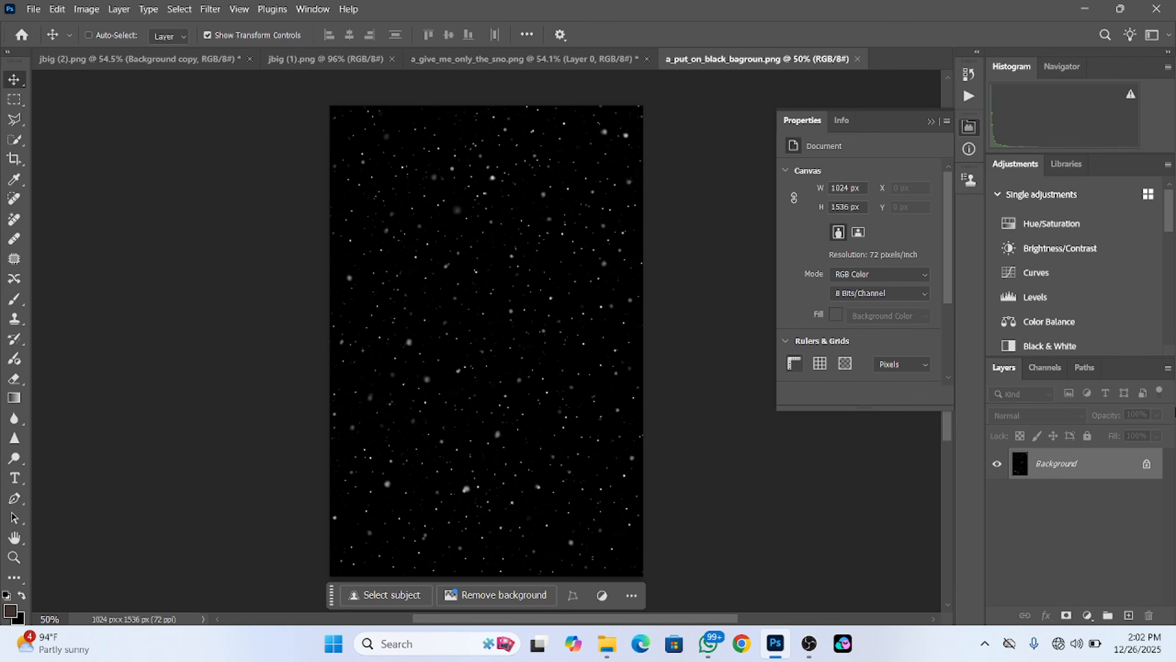
{"action": "left_click", "coordinate": [1146, 463]}
Copy the black snow layer into jbig (2).png above the woman and align it with the canvas.
{"action": "left_click_drag", "start_coordinate": [537, 438], "coordinate": [140, 56]}
{"action": "left_click_drag", "start_coordinate": [402, 339], "coordinate": [454, 355]}
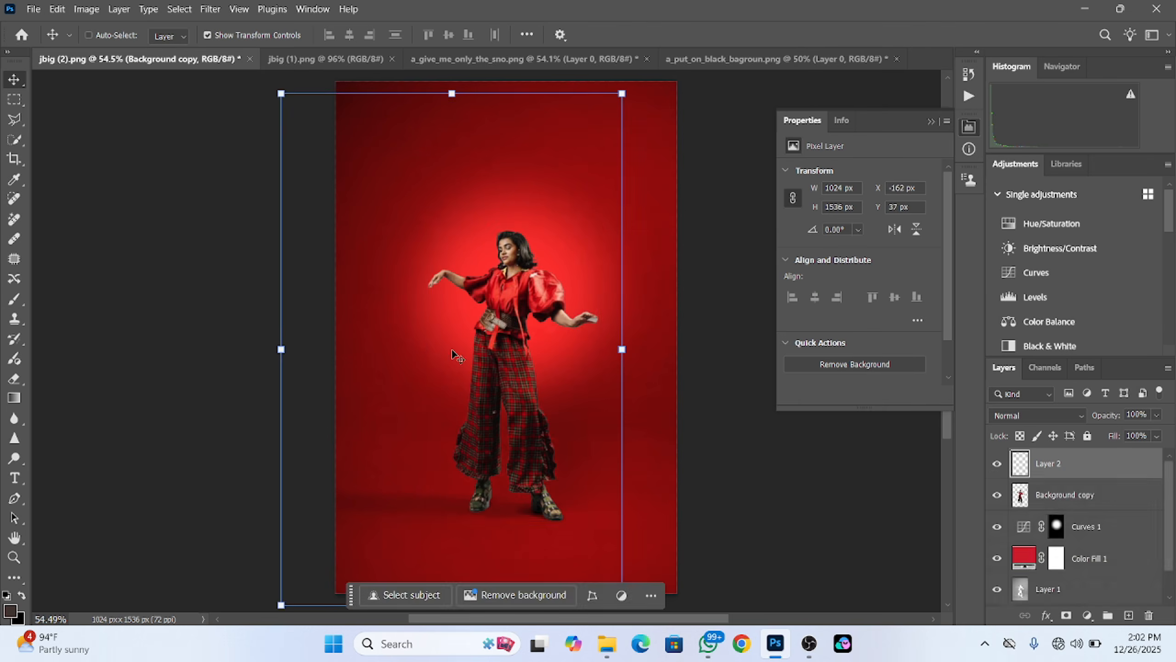
{"action": "left_click_drag", "start_coordinate": [530, 379], "coordinate": [624, 362]}
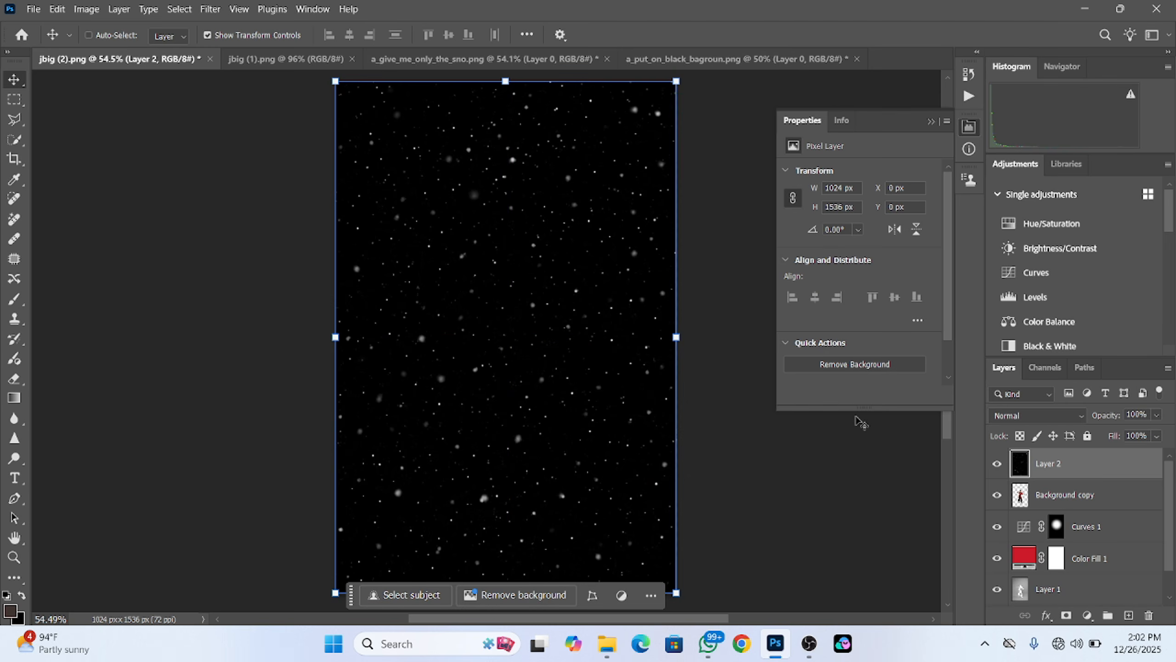
Set the black snow layer's blend mode to Screen and enlarge it to about 215%, shifted slightly right.
{"action": "left_click", "coordinate": [1016, 416]}
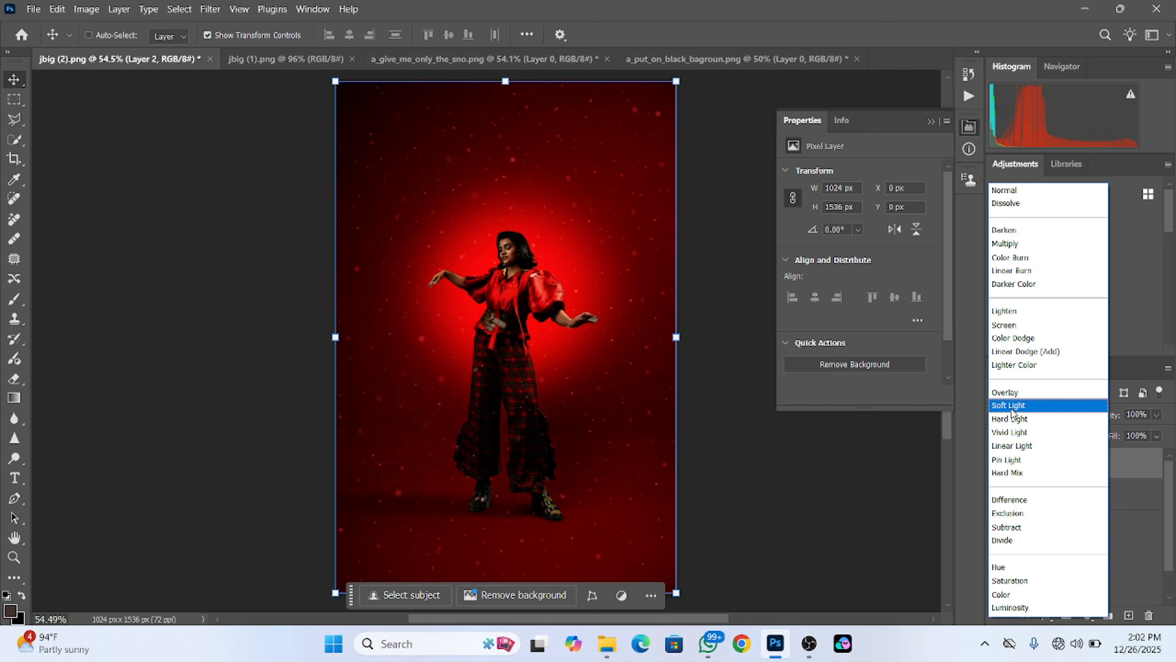
{"action": "left_click", "coordinate": [997, 326]}
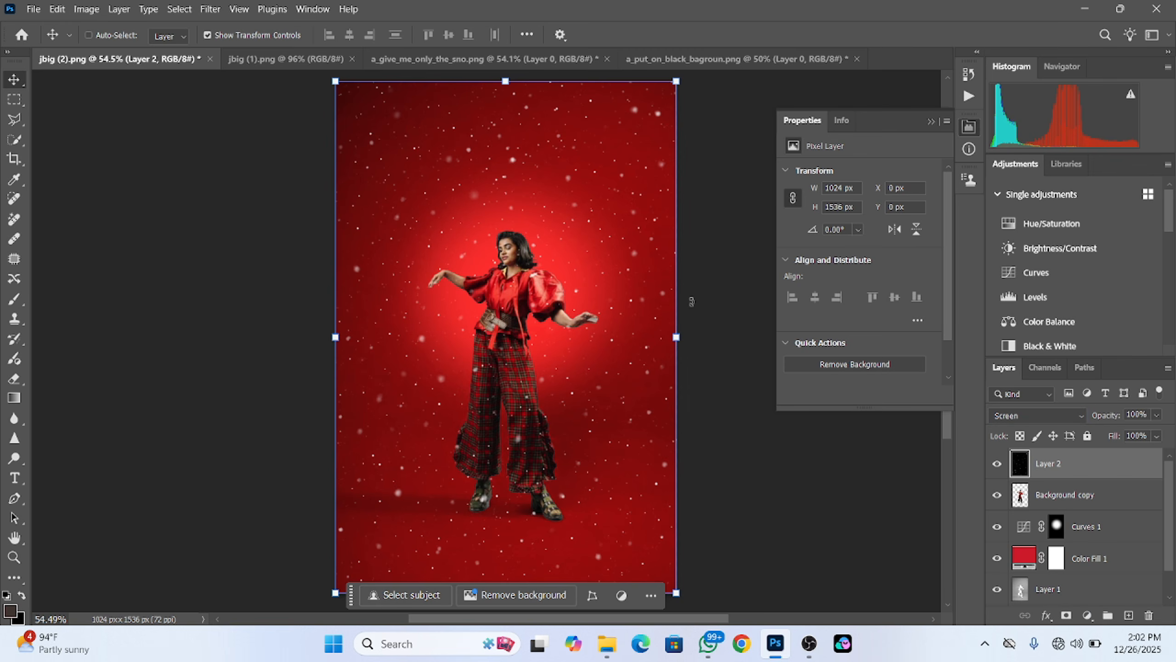
{"action": "left_click", "coordinate": [675, 337]}
{"action": "left_click_drag", "start_coordinate": [702, 339], "coordinate": [875, 389]}
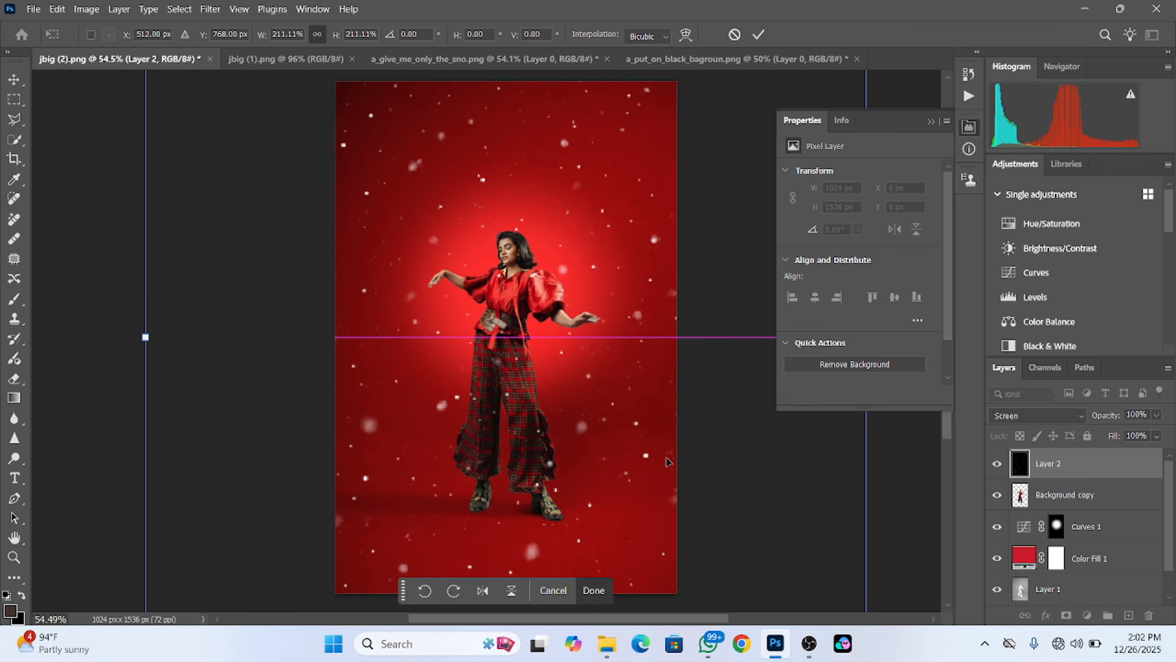
{"action": "left_click_drag", "start_coordinate": [608, 453], "coordinate": [642, 461]}
{"action": "left_click_drag", "start_coordinate": [900, 493], "coordinate": [906, 493]}
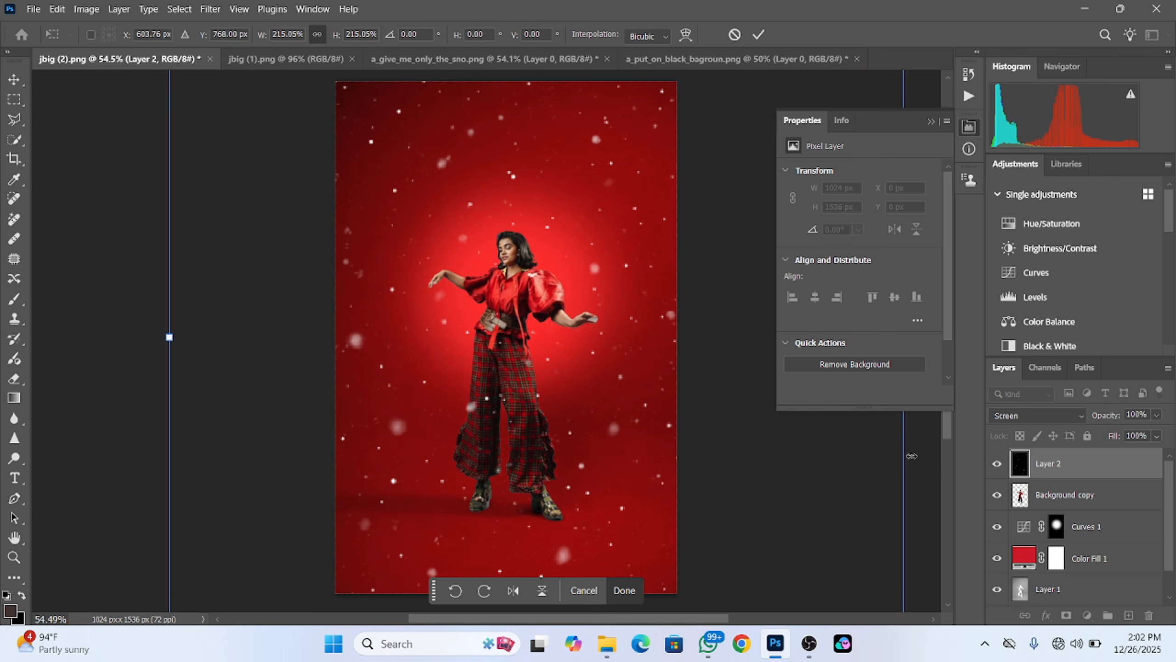
{"action": "left_click", "coordinate": [758, 35]}
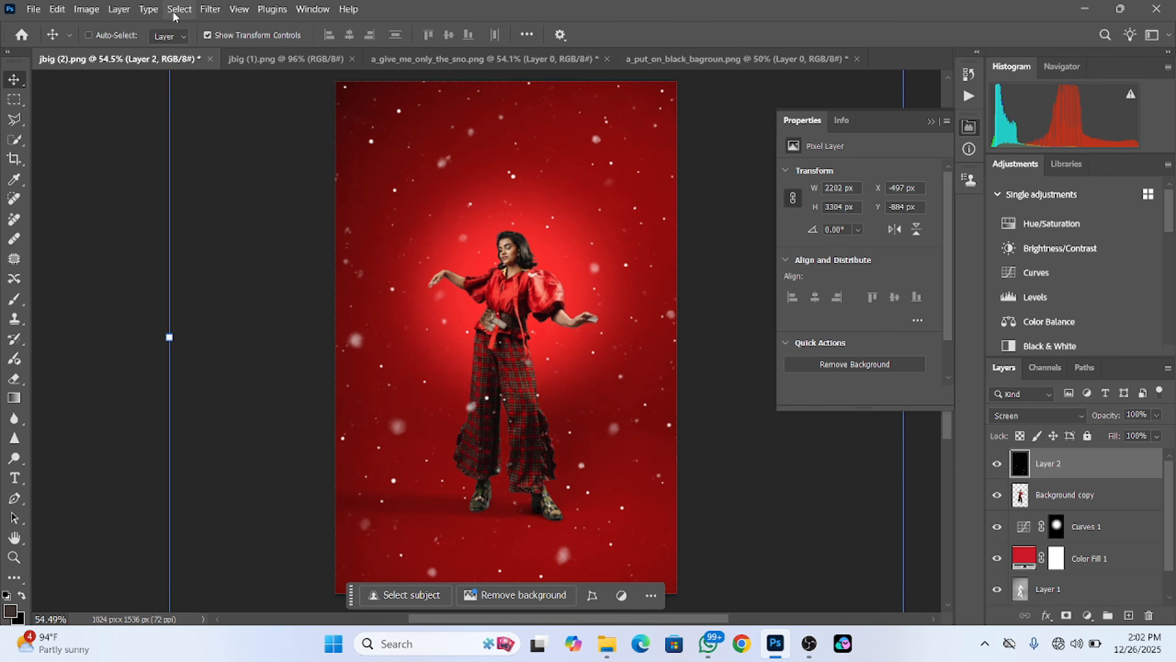
Soften the enlarged snow layer with a small-radius Gaussian Blur.
{"action": "left_click", "coordinate": [210, 10]}
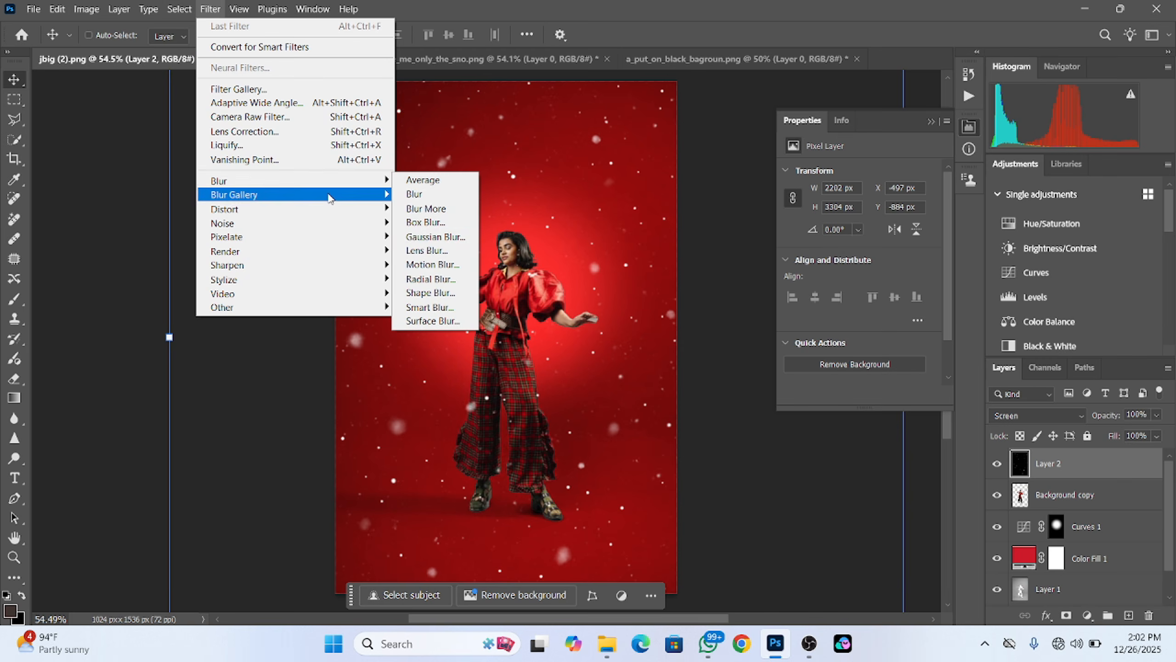
{"action": "left_click", "coordinate": [417, 236]}
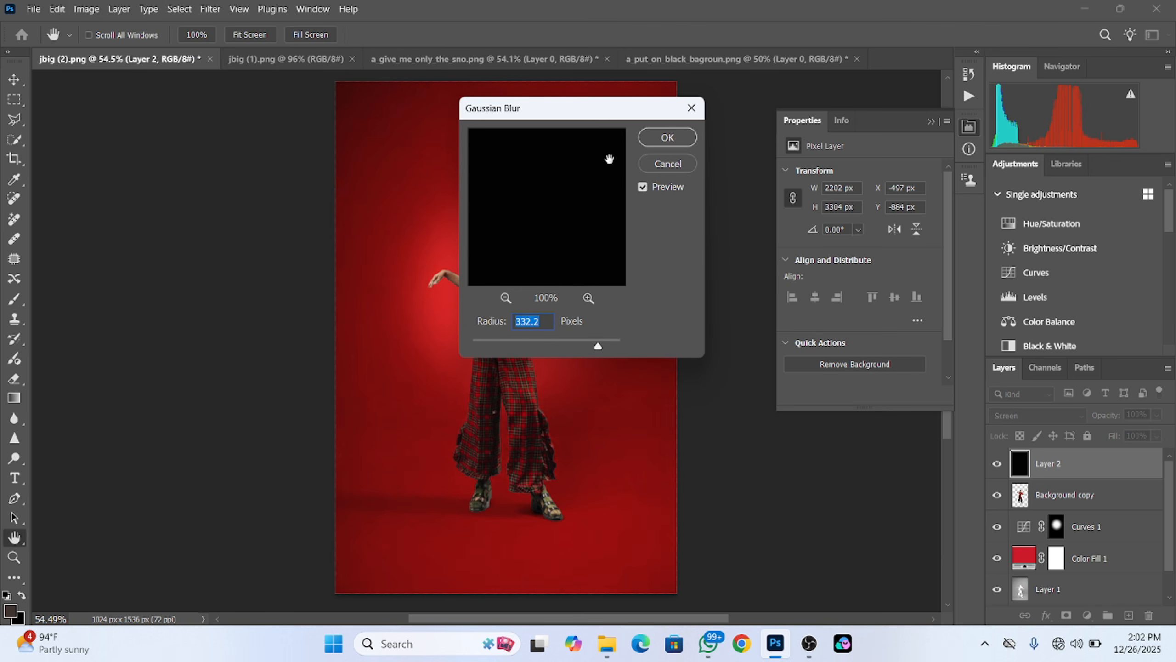
{"action": "left_click_drag", "start_coordinate": [588, 116], "coordinate": [821, 125]}
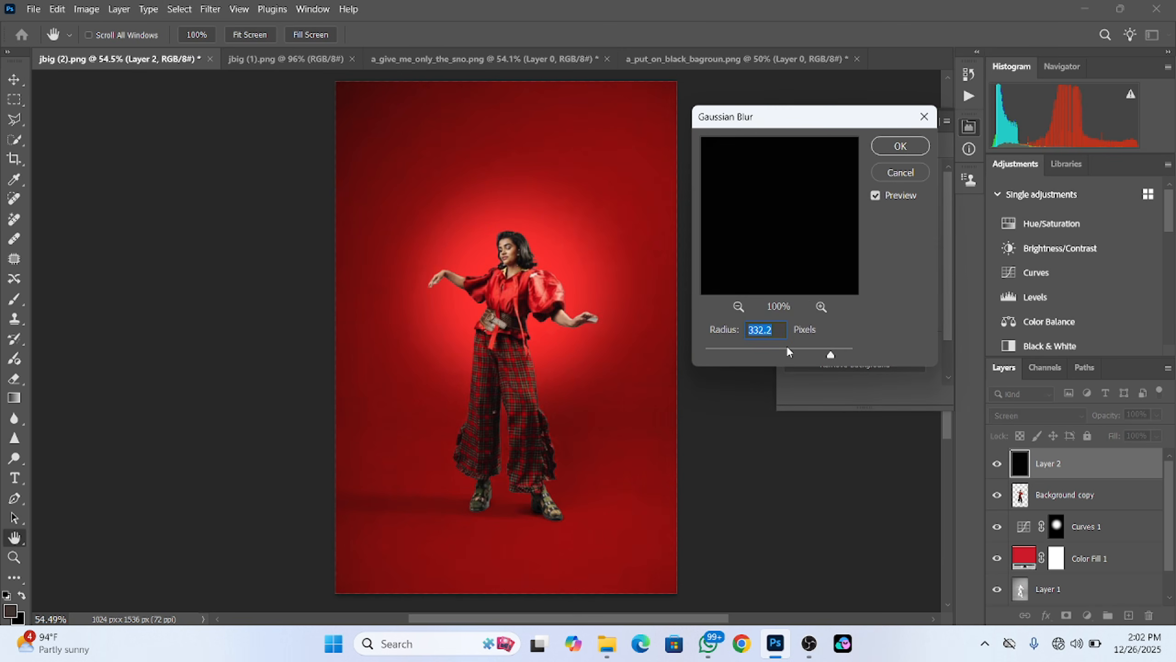
{"action": "left_click_drag", "start_coordinate": [789, 350], "coordinate": [765, 353]}
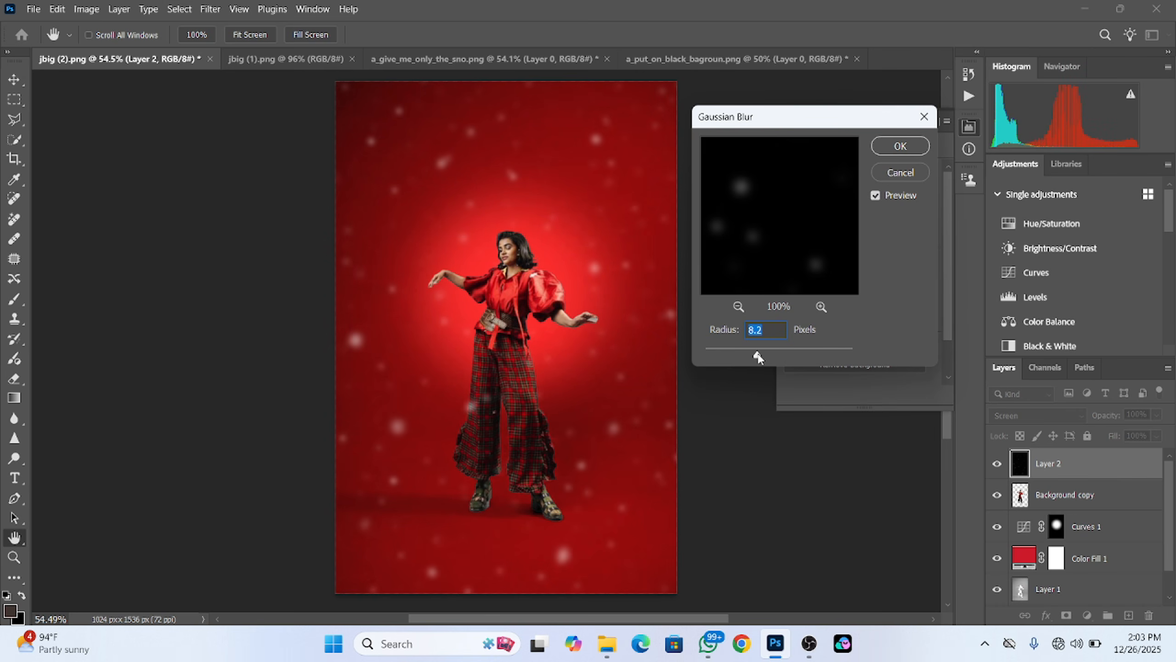
{"action": "left_click_drag", "start_coordinate": [757, 355], "coordinate": [754, 357]}
{"action": "left_click", "coordinate": [900, 146]}
{"action": "key", "text": "v"}
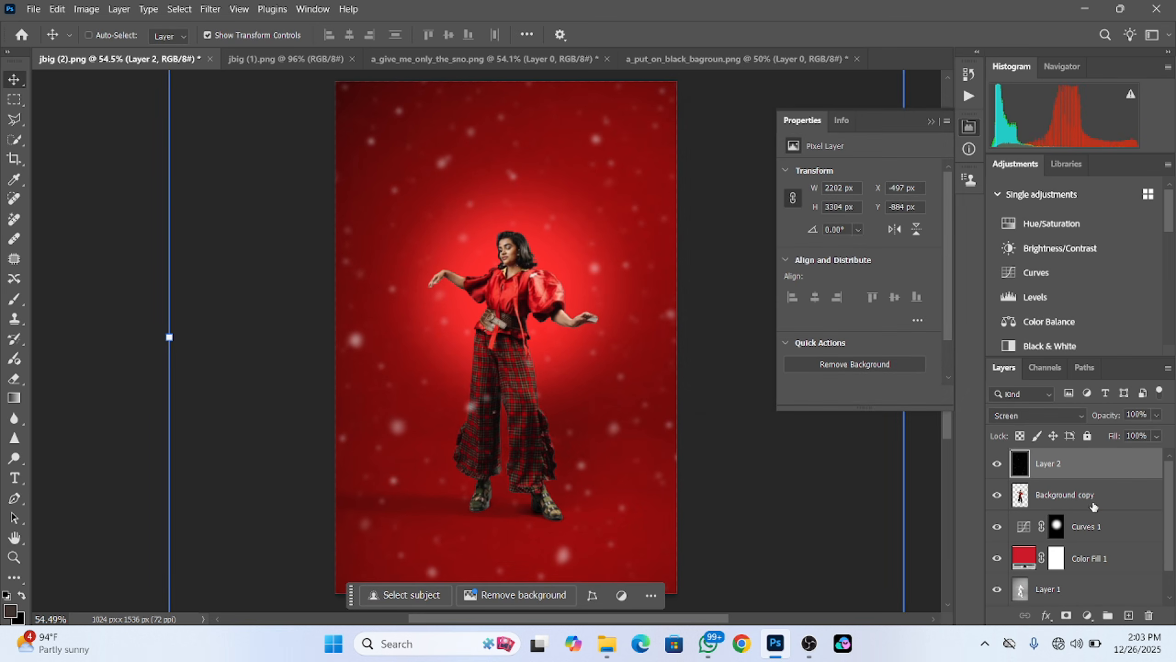
Copy the snow layer from a_put_on_black_bagroun.png into jbig (2).png again and scale it down to about 74%.
{"action": "left_click", "coordinate": [693, 58]}
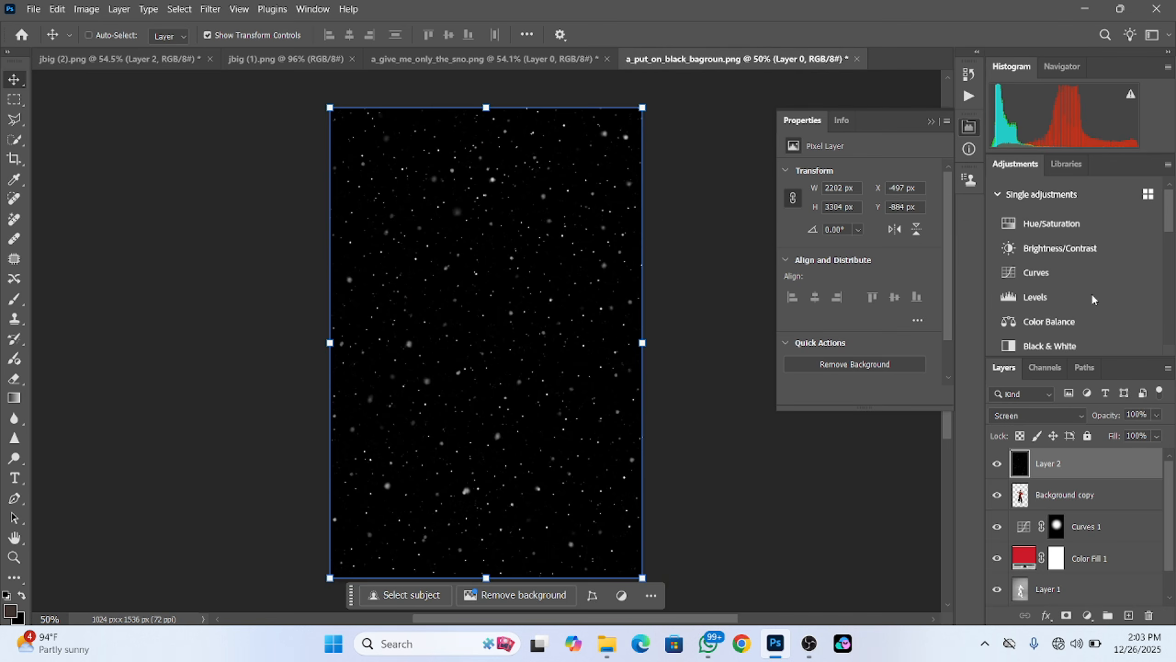
{"action": "left_click_drag", "start_coordinate": [980, 439], "coordinate": [560, 318]}
{"action": "left_click_drag", "start_coordinate": [675, 338], "coordinate": [632, 339]}
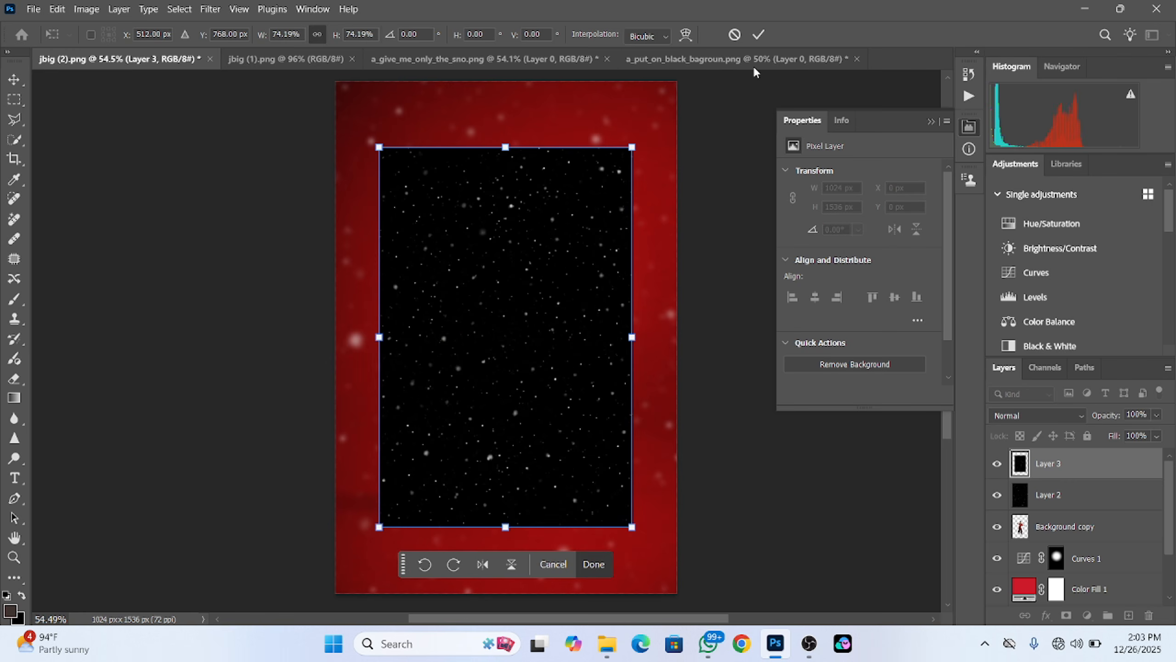
{"action": "left_click", "coordinate": [757, 36]}
Blend the smaller snow layer with Screen and move it up over the woman.
{"action": "left_click", "coordinate": [1036, 415]}
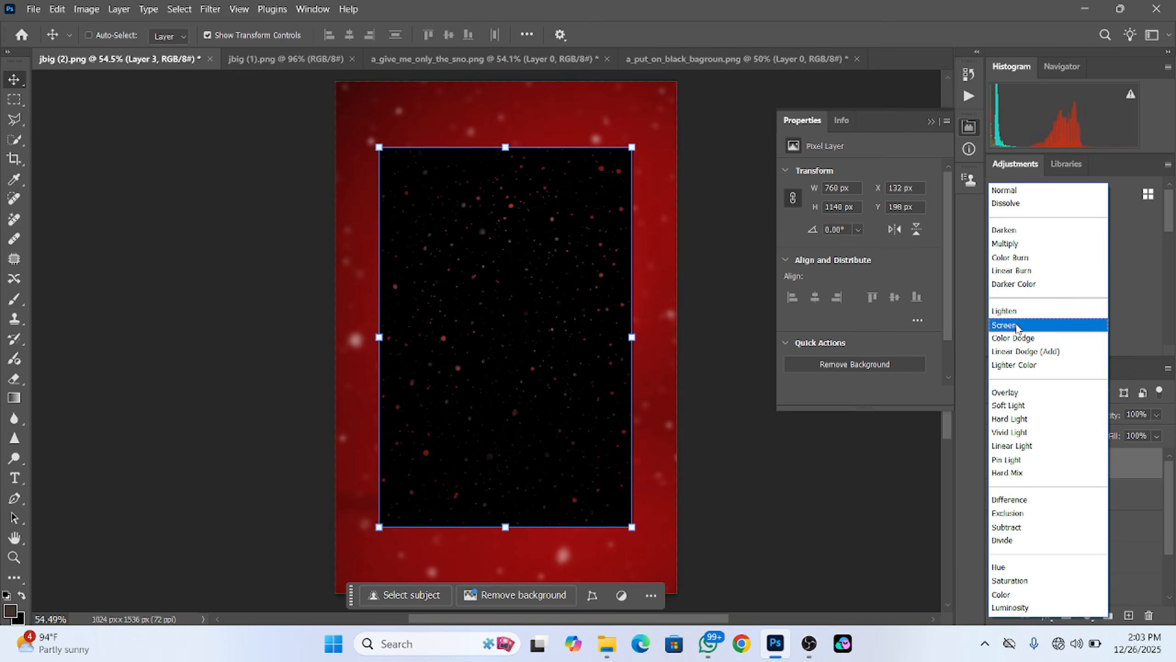
{"action": "left_click", "coordinate": [1016, 327]}
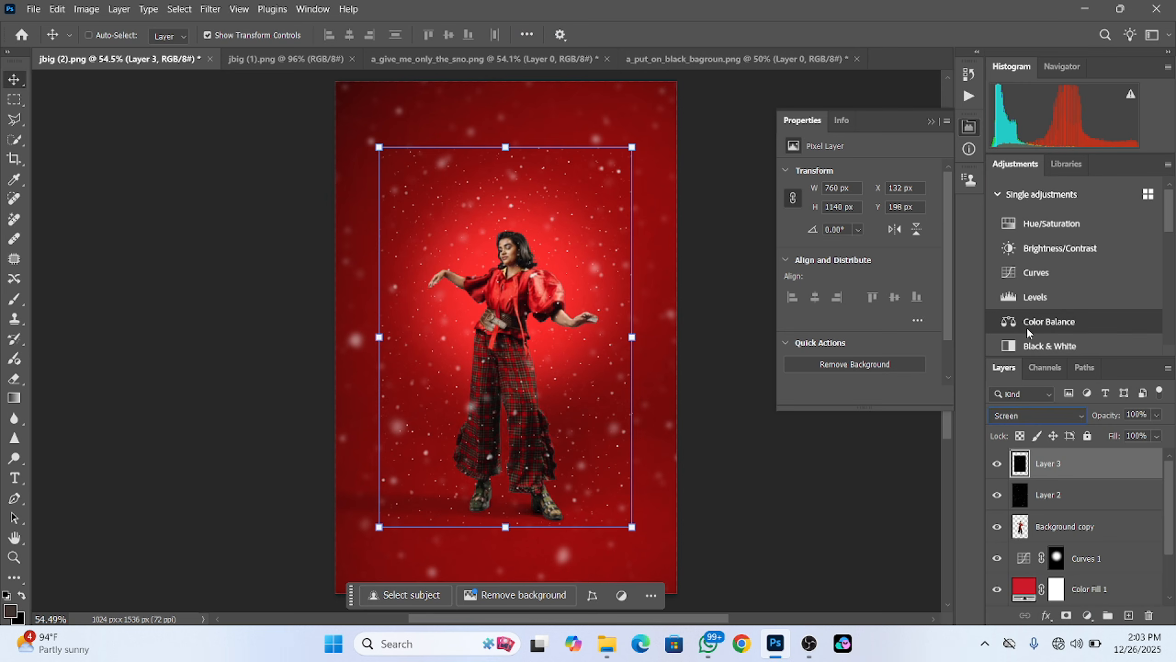
{"action": "left_click_drag", "start_coordinate": [570, 368], "coordinate": [562, 342]}
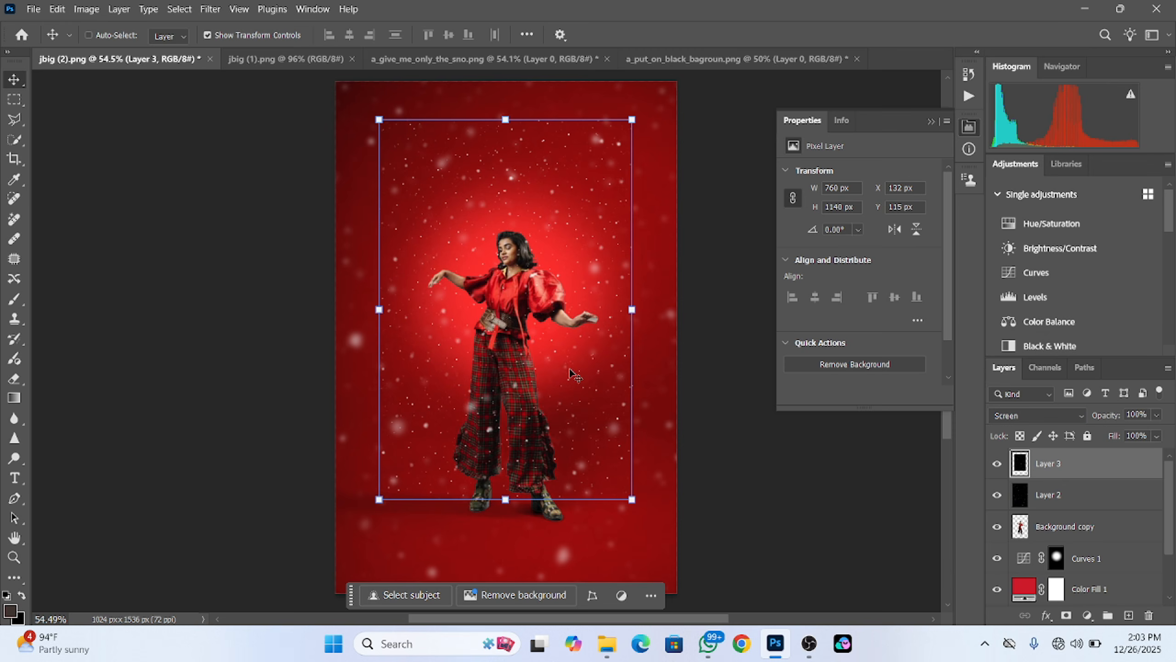
Try moving the blurred snow layer upward.
{"action": "left_click", "coordinate": [1104, 538]}
{"action": "left_click", "coordinate": [1124, 493]}
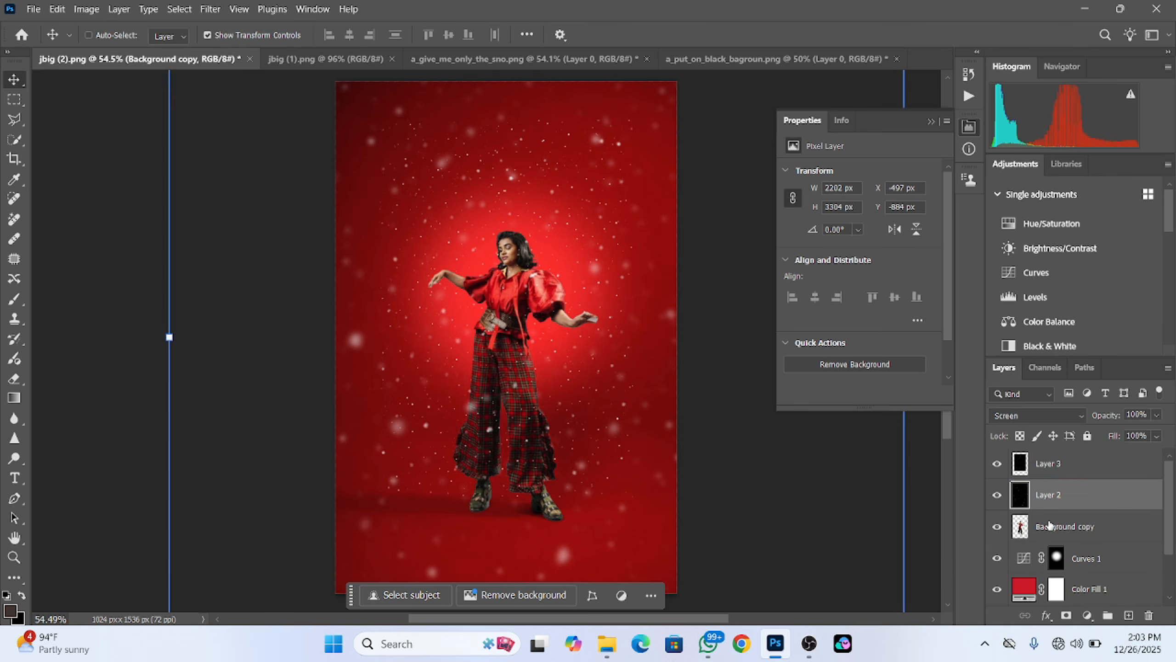
{"action": "left_click_drag", "start_coordinate": [555, 392], "coordinate": [555, 333]}
Enlarge the sharp snow layer by about 124% so it covers most of the canvas.
{"action": "left_click", "coordinate": [1095, 467]}
{"action": "left_click_drag", "start_coordinate": [629, 317], "coordinate": [662, 308]}
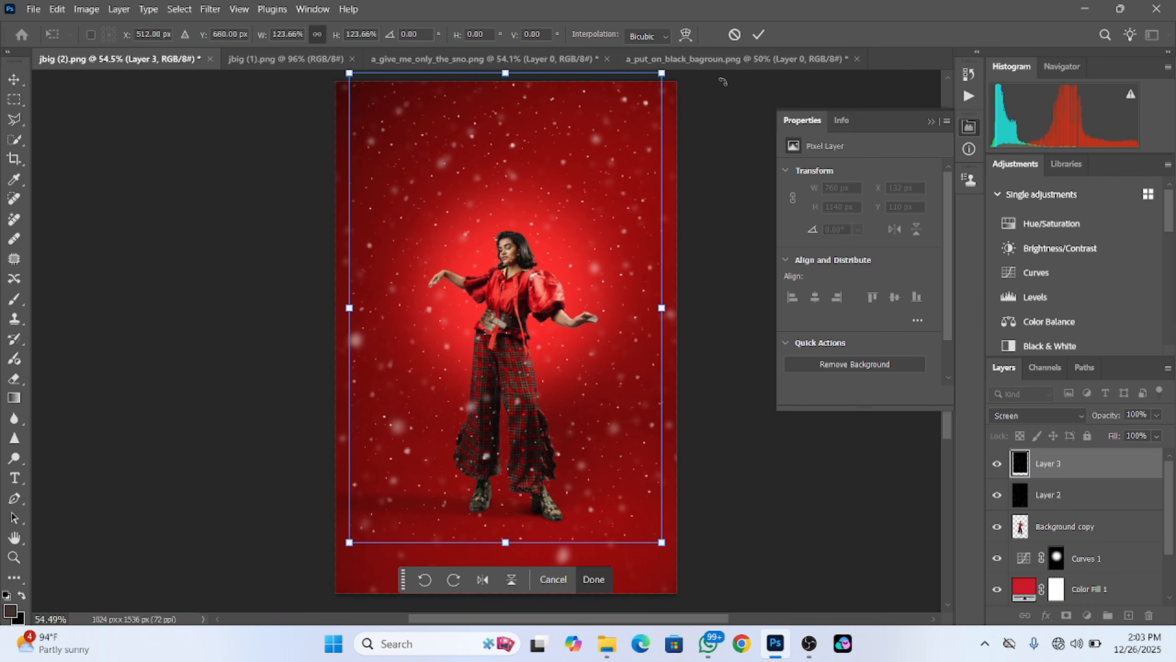
{"action": "left_click", "coordinate": [757, 36]}
Add a layer mask to the sharp snow layer and paint out the flakes over the woman's face with a 219 px black brush.
{"action": "left_click", "coordinate": [1048, 463]}
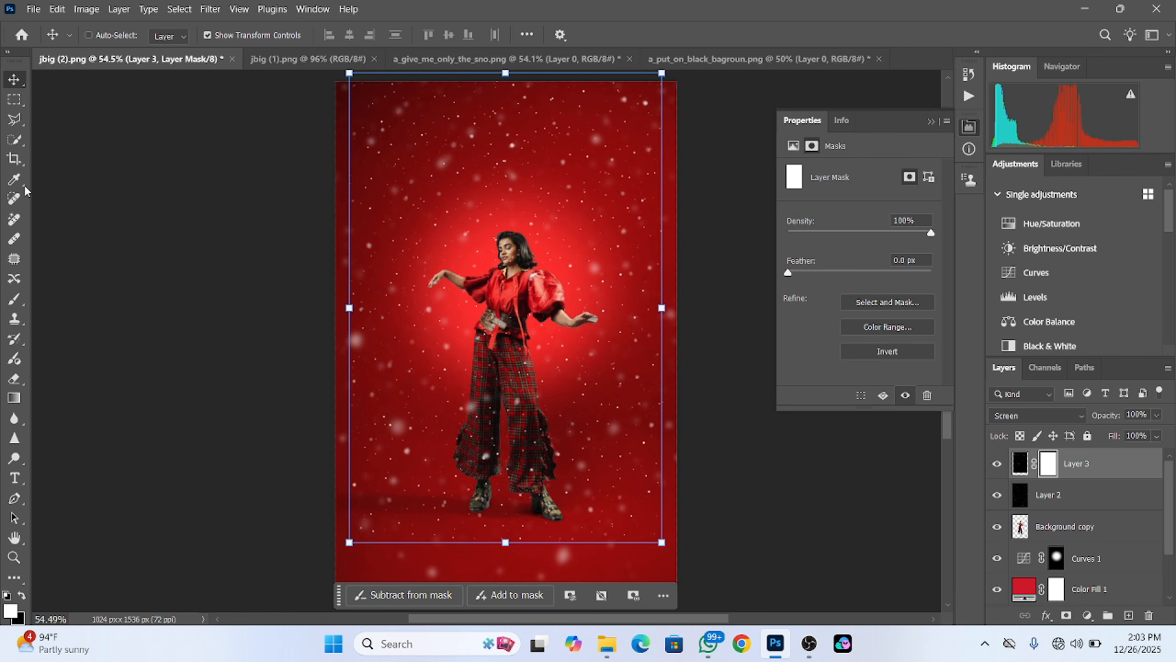
{"action": "left_click", "coordinate": [14, 298]}
{"action": "left_click_drag", "start_coordinate": [531, 281], "coordinate": [470, 281]}
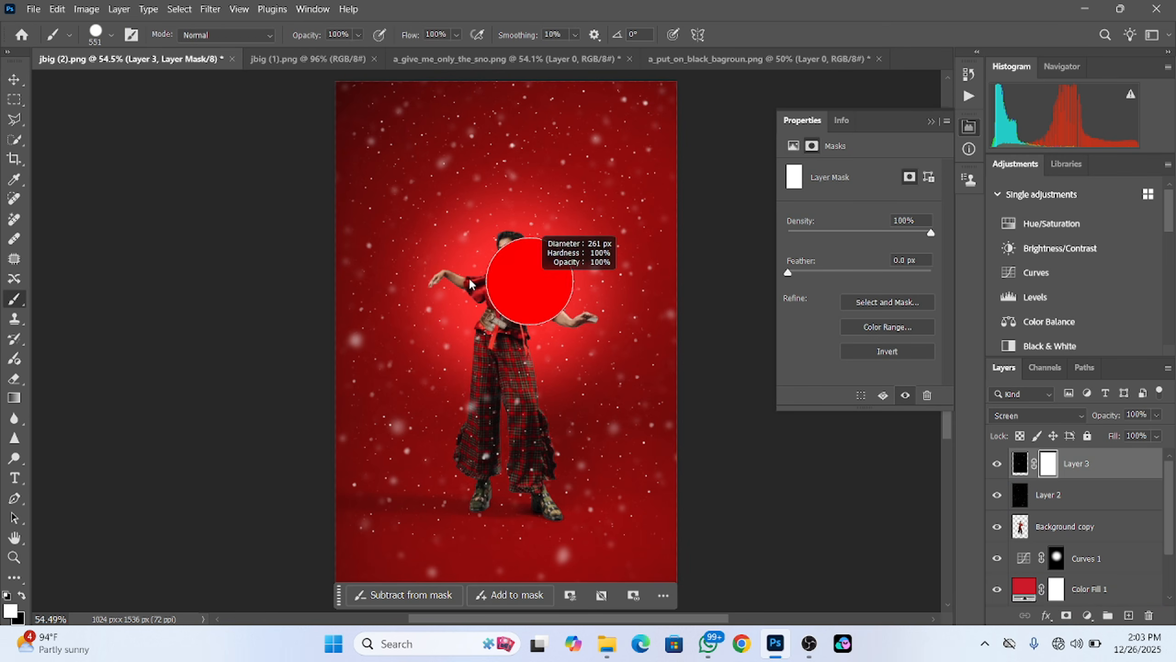
{"action": "left_click_drag", "start_coordinate": [523, 321], "coordinate": [455, 31]}
{"action": "mouse_move", "coordinate": [565, 388]}
{"action": "left_mouse_down"}
{"action": "mouse_move", "coordinate": [497, 178]}
{"action": "mouse_move", "coordinate": [490, 183]}
{"action": "left_mouse_up"}
{"action": "mouse_move", "coordinate": [502, 267]}
{"action": "left_mouse_down"}
{"action": "mouse_move", "coordinate": [490, 273]}
{"action": "mouse_move", "coordinate": [511, 259]}
{"action": "left_mouse_up"}
{"action": "key", "text": "x"}
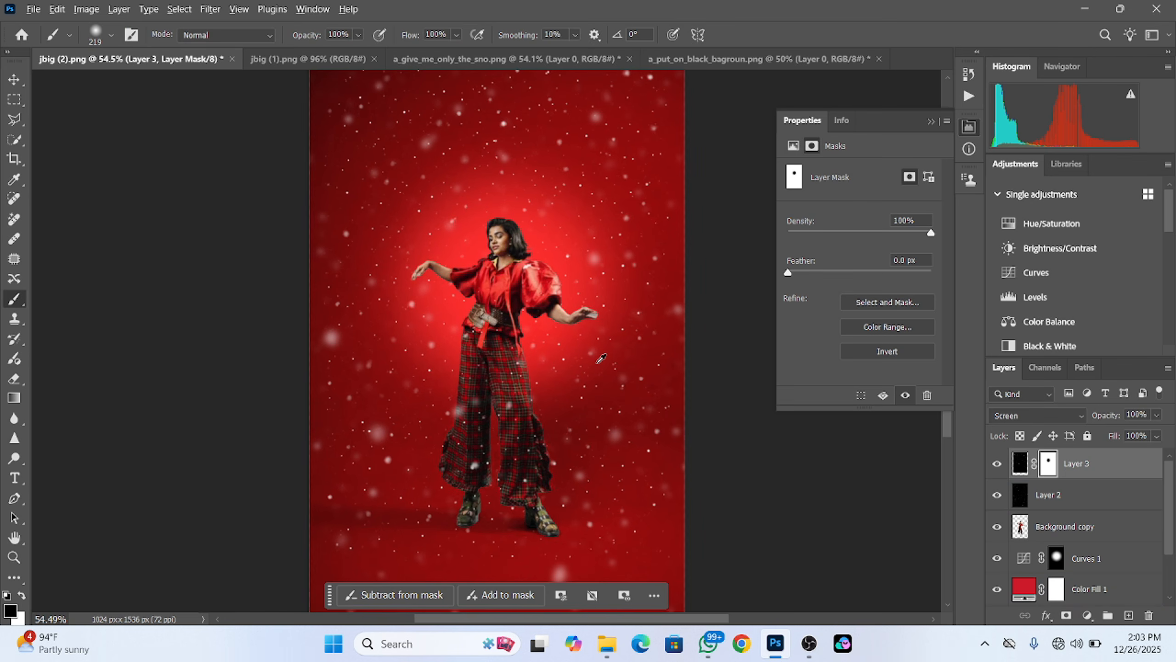
Duplicate the blurred snow layer twice, with both copies offset slightly down and left of the original.
{"action": "left_click", "coordinate": [1100, 506]}
{"action": "key", "text": "ctrl+j"}
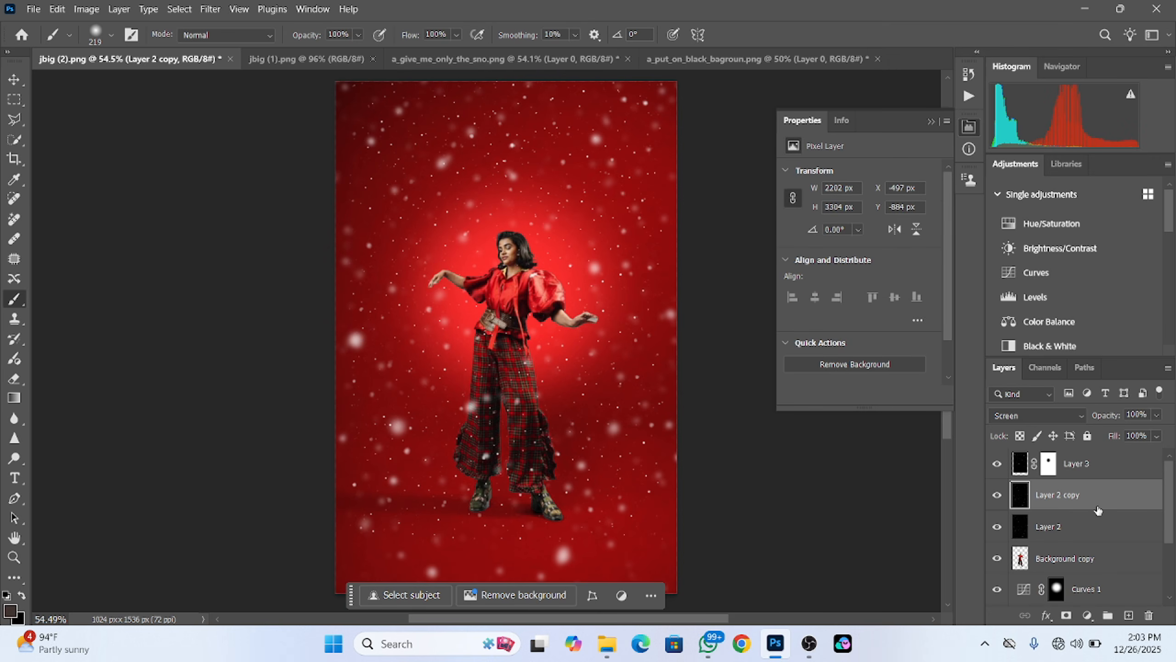
{"action": "key", "text": "v"}
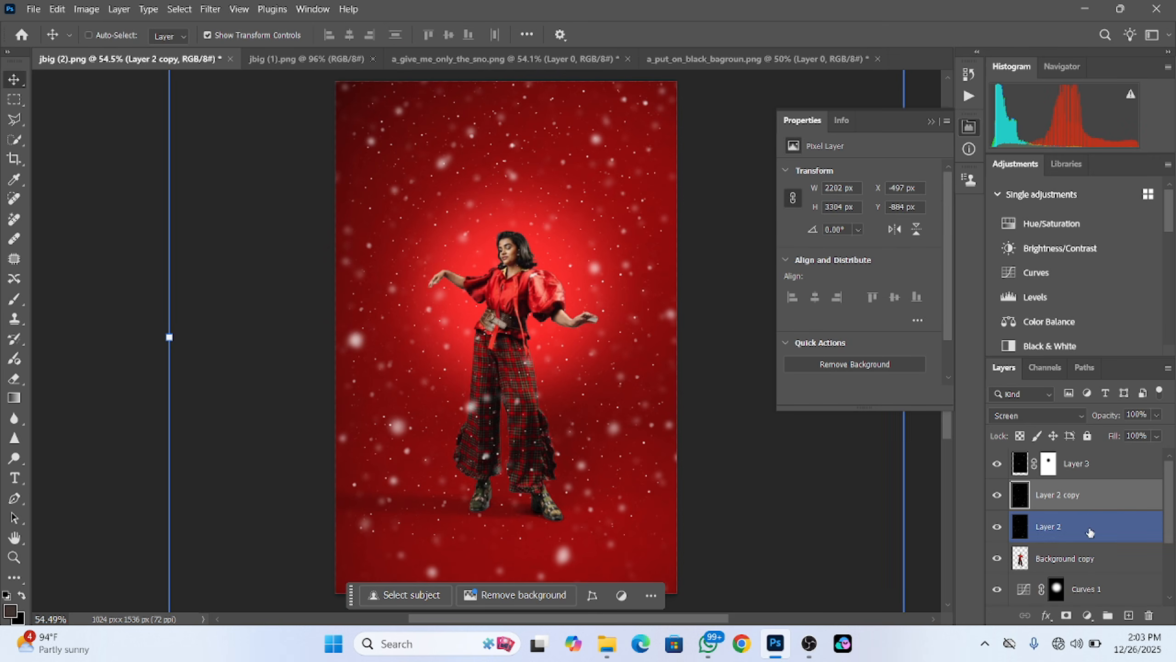
{"action": "left_click_drag", "start_coordinate": [570, 393], "coordinate": [540, 431]}
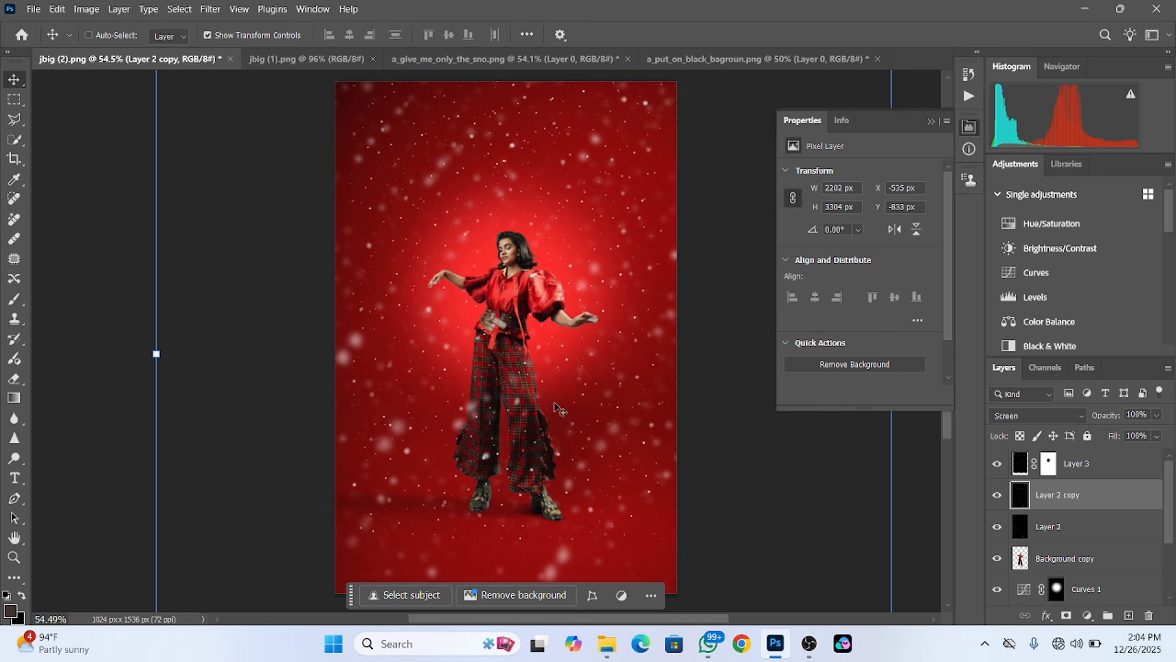
{"action": "key", "text": "ctrl+j"}
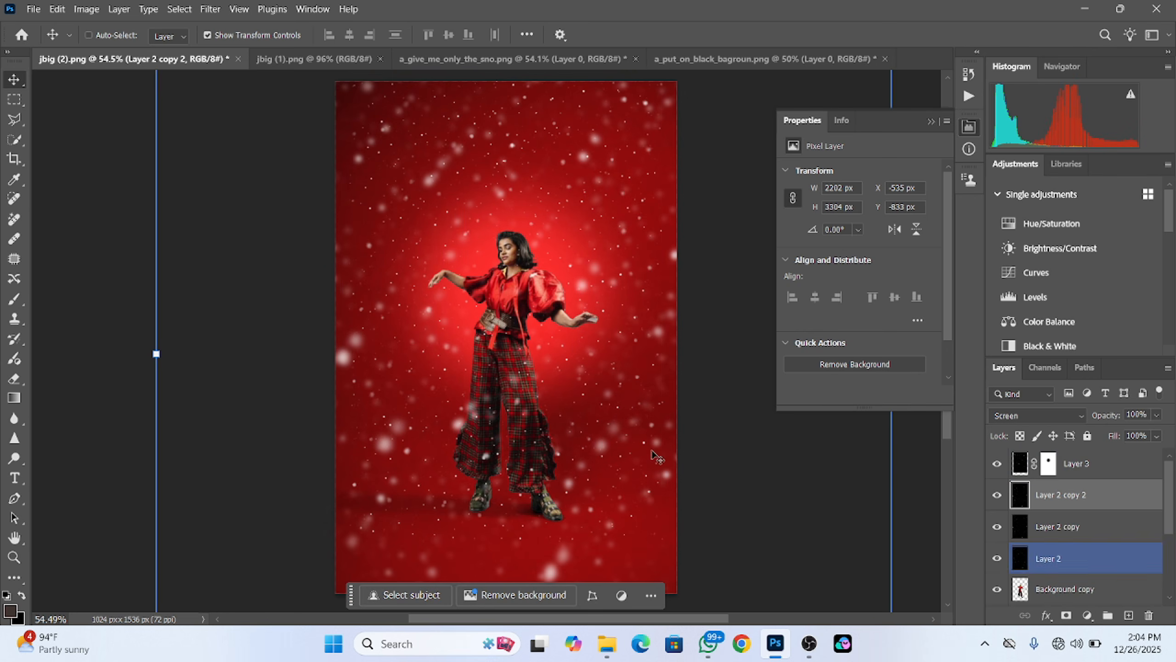
{"action": "mouse_move", "coordinate": [619, 421]}
{"action": "left_mouse_down"}
{"action": "mouse_move", "coordinate": [618, 430]}
{"action": "mouse_move", "coordinate": [615, 421]}
{"action": "left_mouse_up"}
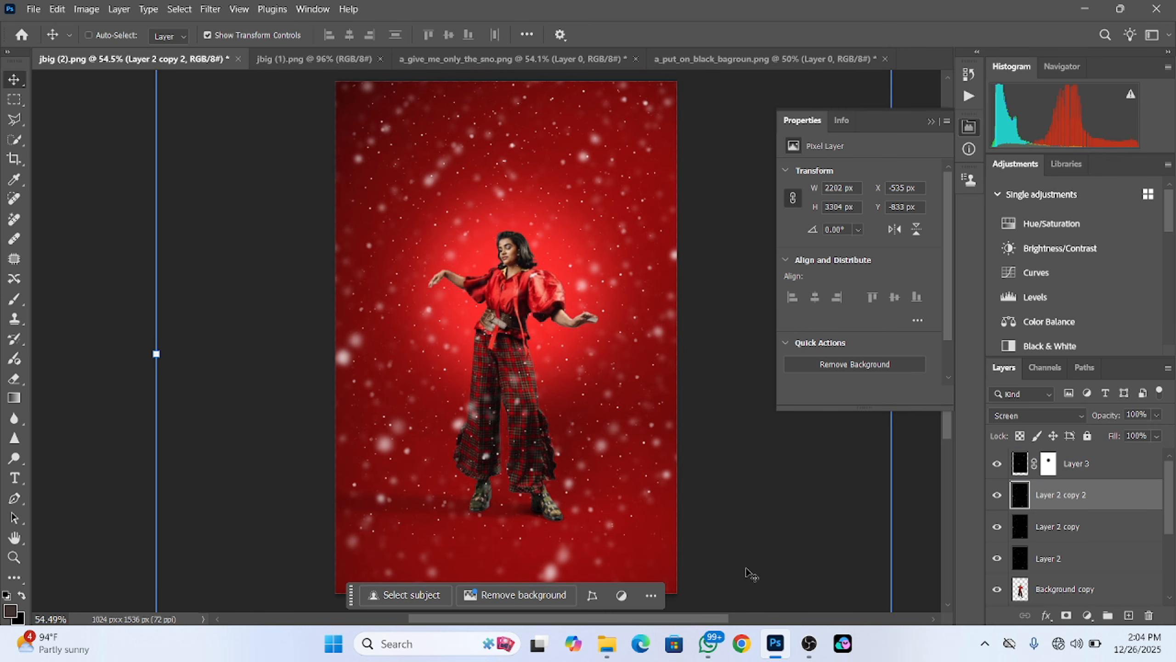
Add a Color Lookup adjustment layer at the top of the stack and load the TensionGreen.3DL 3DLUT.
{"action": "left_click", "coordinate": [1102, 463]}
{"action": "left_click", "coordinate": [1087, 616]}
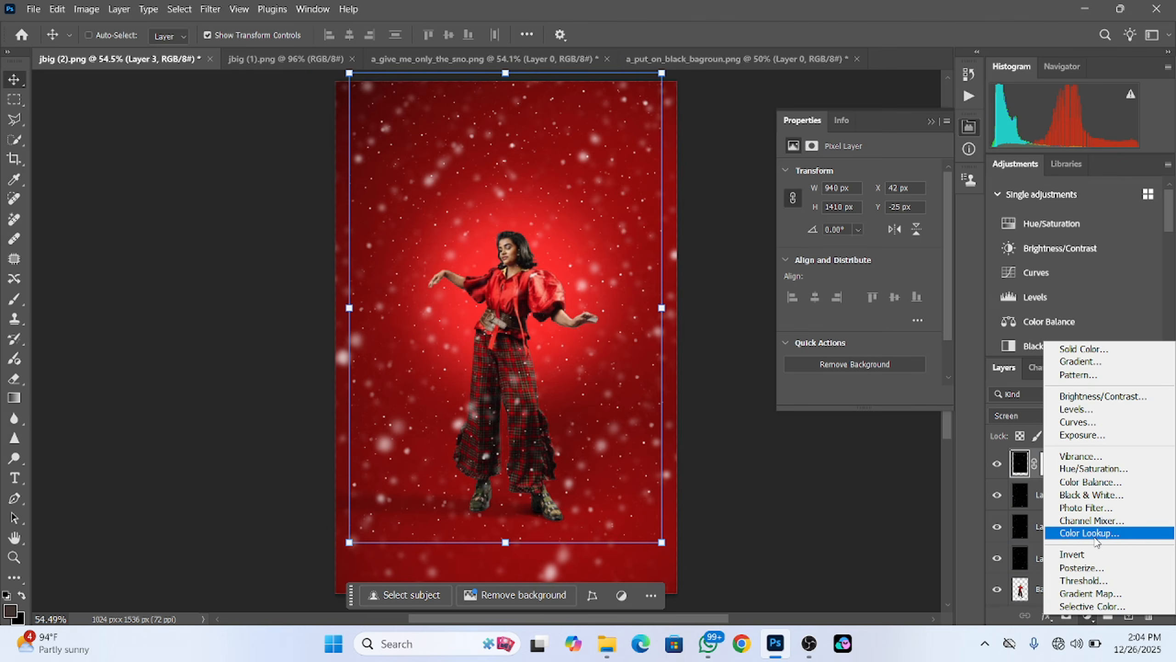
{"action": "left_click", "coordinate": [1084, 530]}
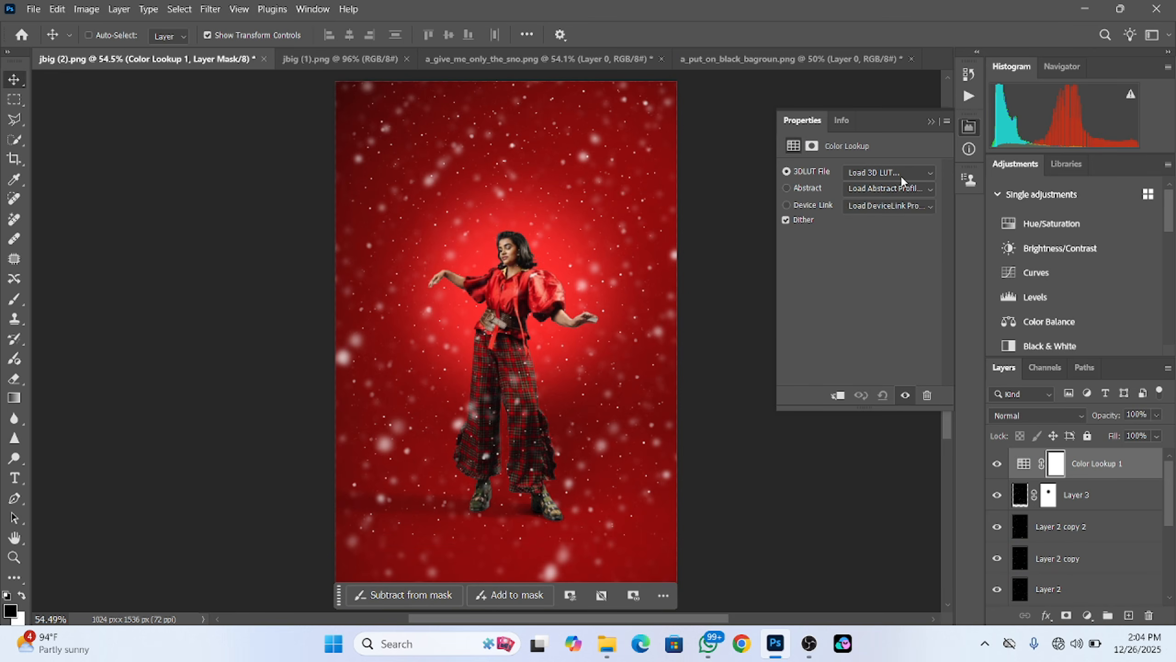
{"action": "left_click", "coordinate": [900, 175]}
{"action": "left_click", "coordinate": [938, 594]}
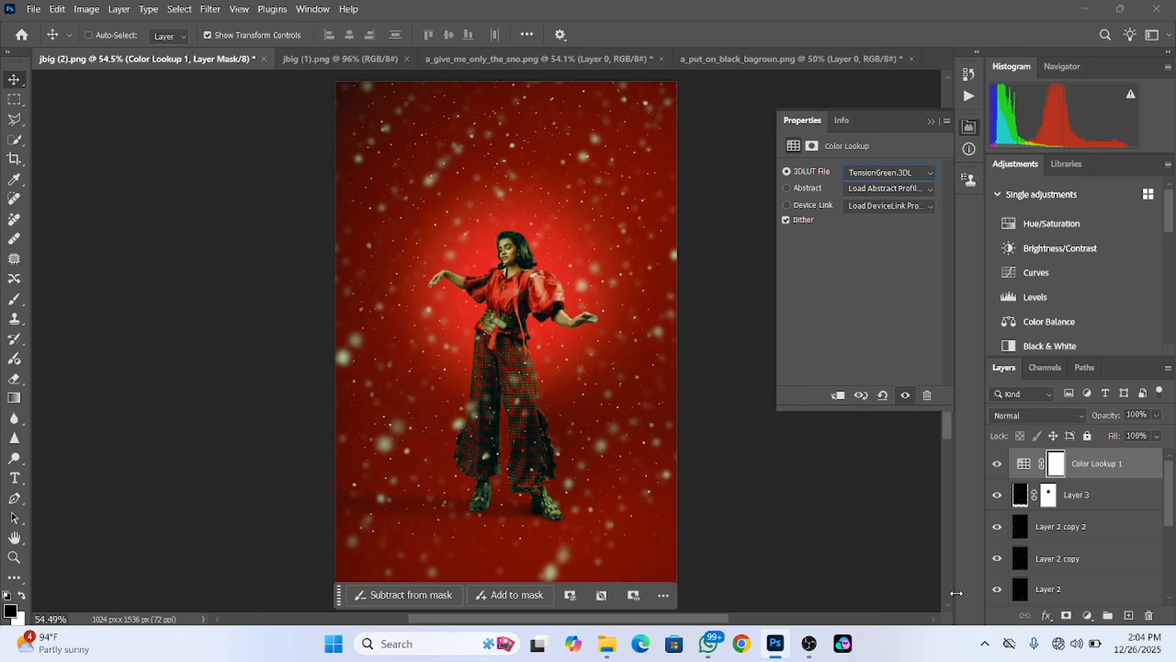
Try other 3DLUT presets, choose the Fuji ETERNA 250D F... lookup, and lower the Color Lookup layer's opacity to about 51%.
{"action": "key", "text": "Up"}
{"action": "key", "text": "Up"}
{"action": "key", "text": "Up"}
{"action": "key", "text": "Up"}
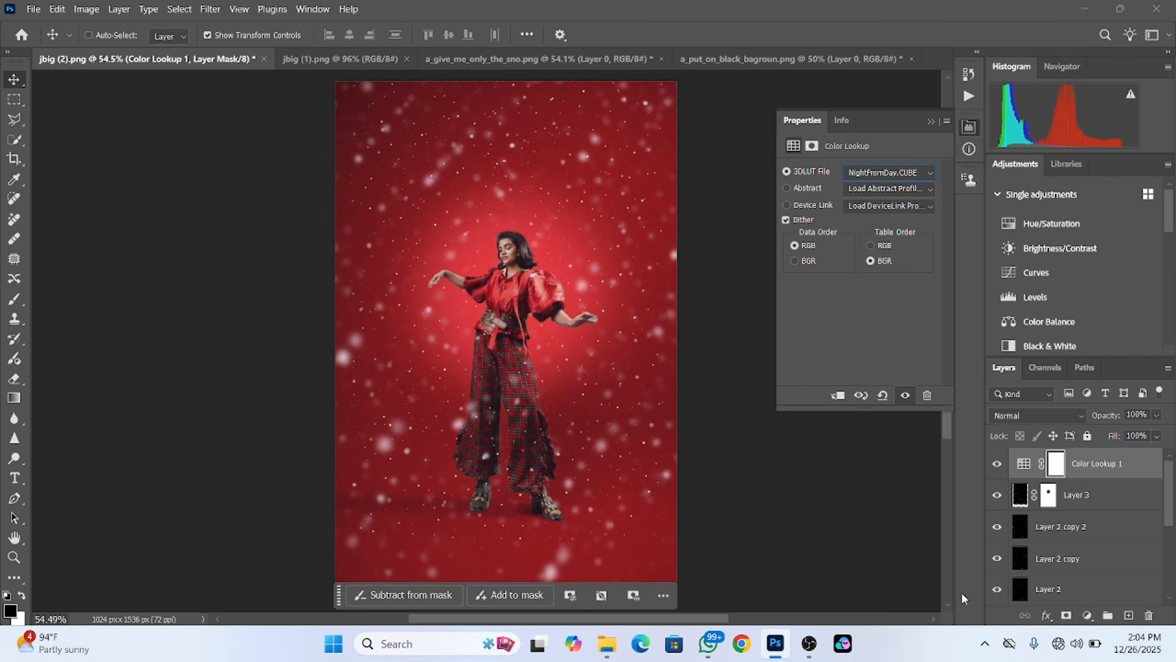
{"action": "key", "text": "Up"}
{"action": "key", "text": "Up"}
{"action": "key", "text": "Up"}
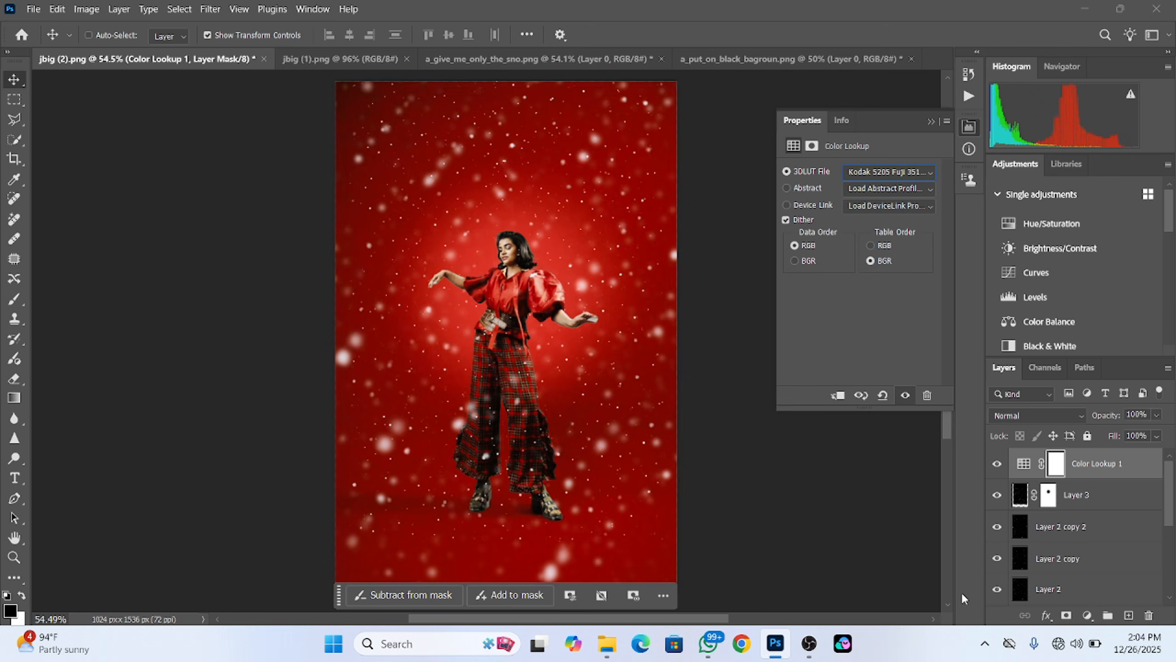
{"action": "key", "text": "Up"}
{"action": "key", "text": "Up"}
{"action": "key", "text": "Up"}
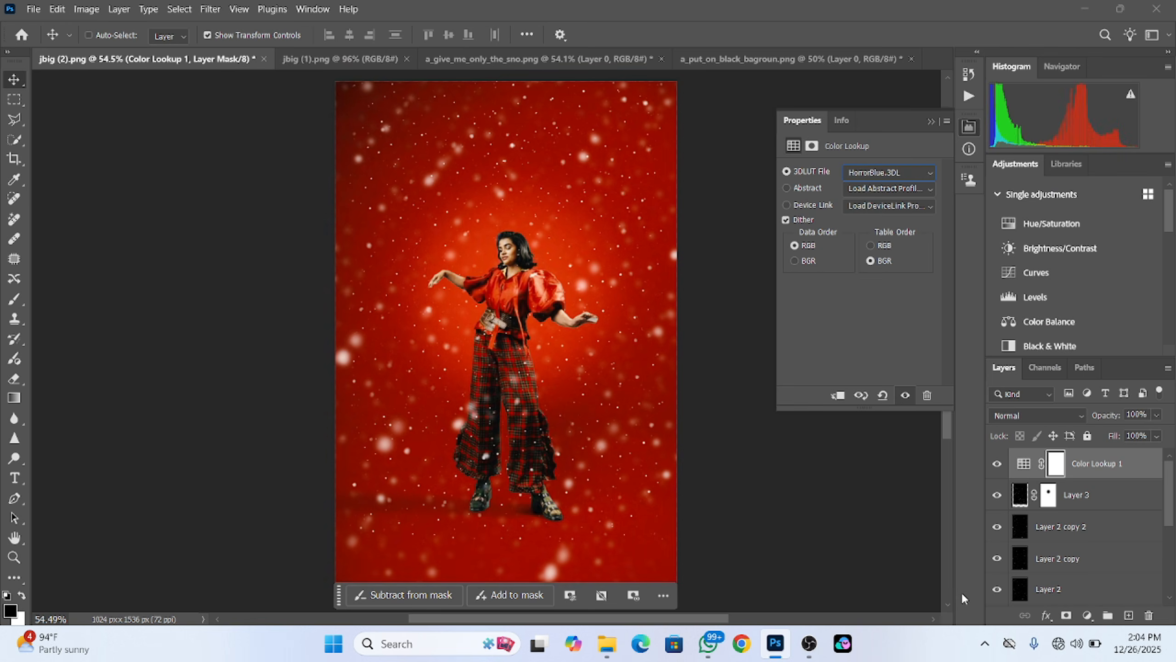
{"action": "key", "text": "Down"}
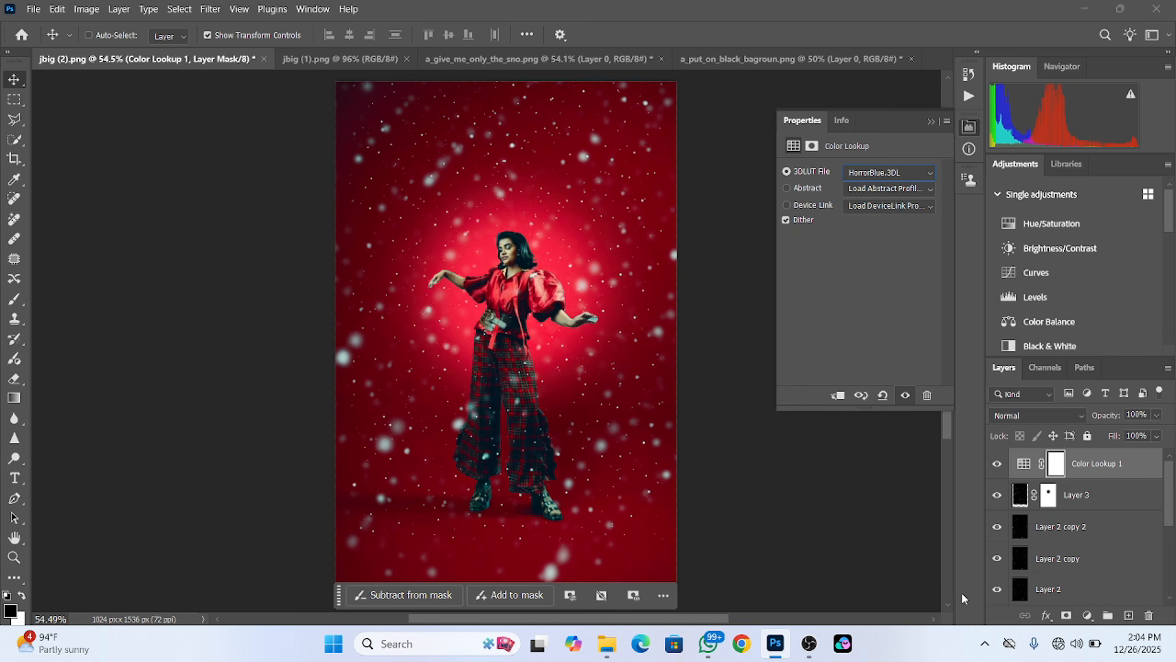
{"action": "key", "text": "Up"}
{"action": "key", "text": "Up"}
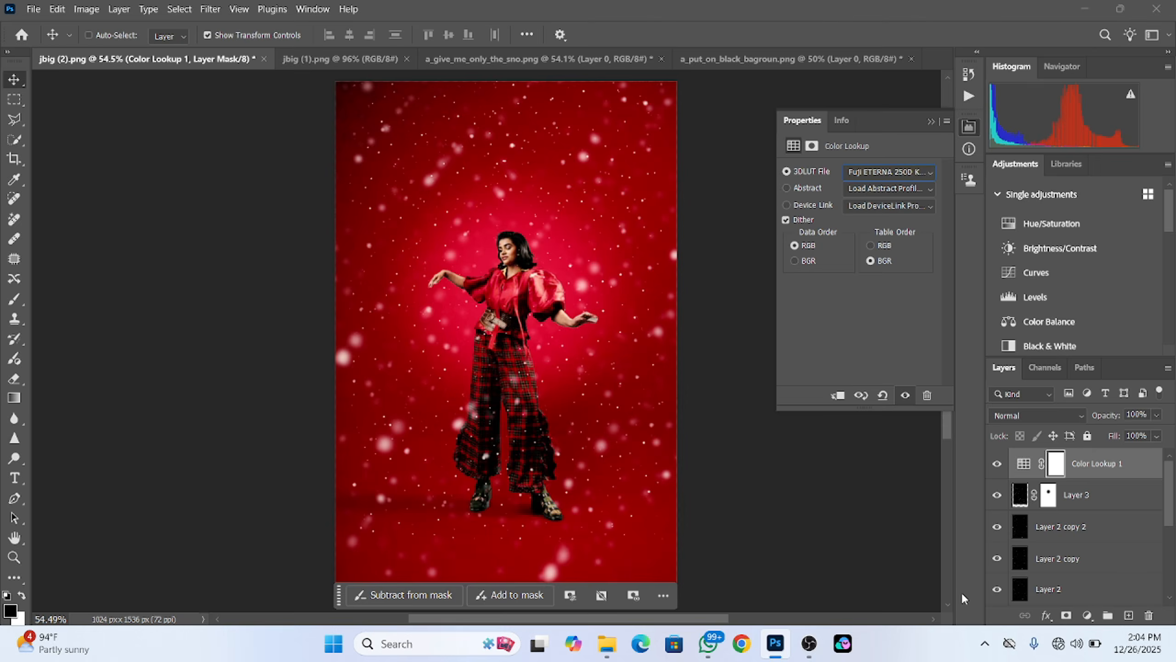
{"action": "key", "text": "Up"}
{"action": "key", "text": "Up"}
{"action": "key", "text": "Down"}
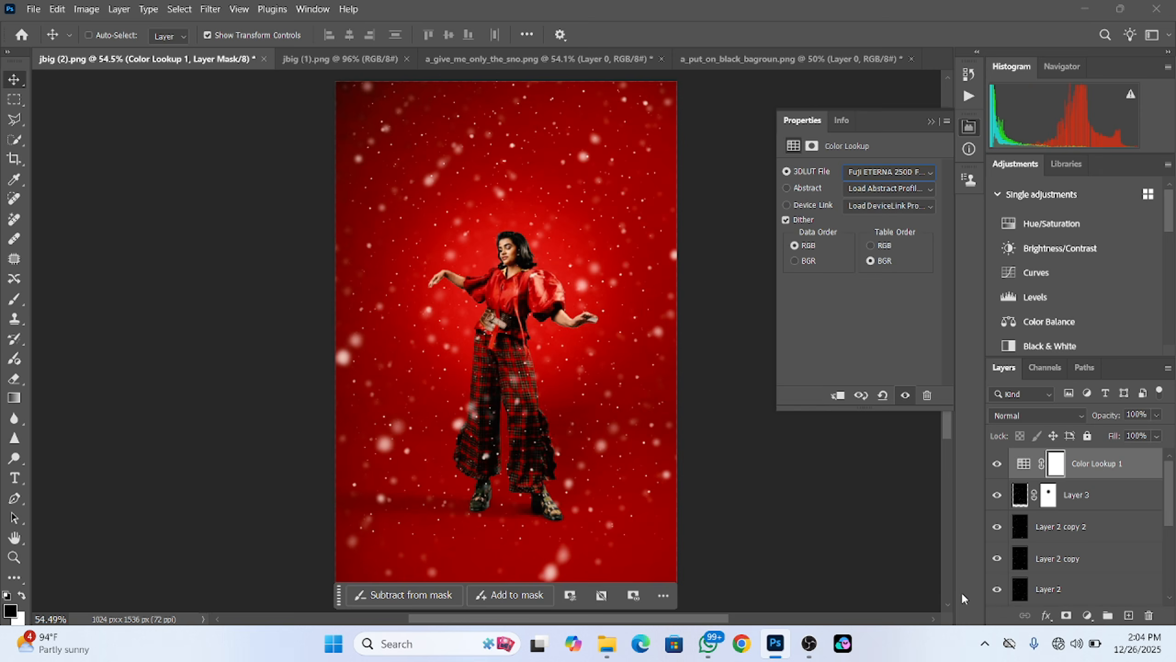
{"action": "left_click", "coordinate": [1157, 415]}
{"action": "left_click_drag", "start_coordinate": [1160, 436], "coordinate": [1130, 434]}
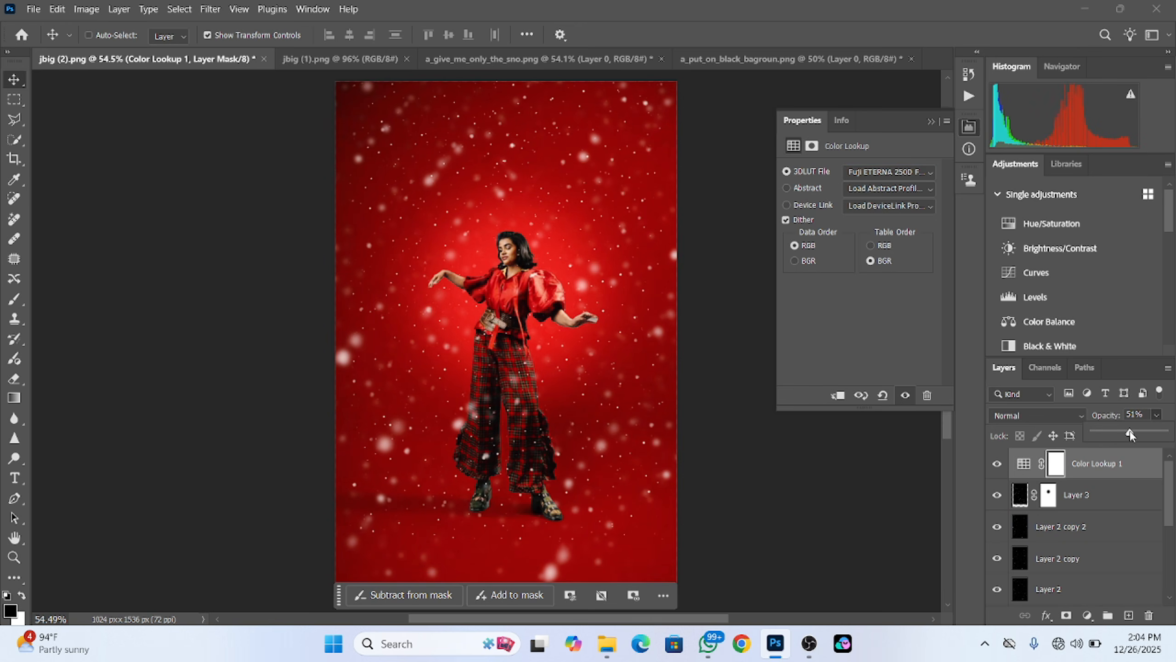
Add a Multiply drop shadow to the Background copy layer with 35% opacity, -175° angle, 71 px distance and 2 px size.
{"action": "scroll", "coordinate": [1105, 561], "scroll_direction": "down", "scroll_amount": 2}
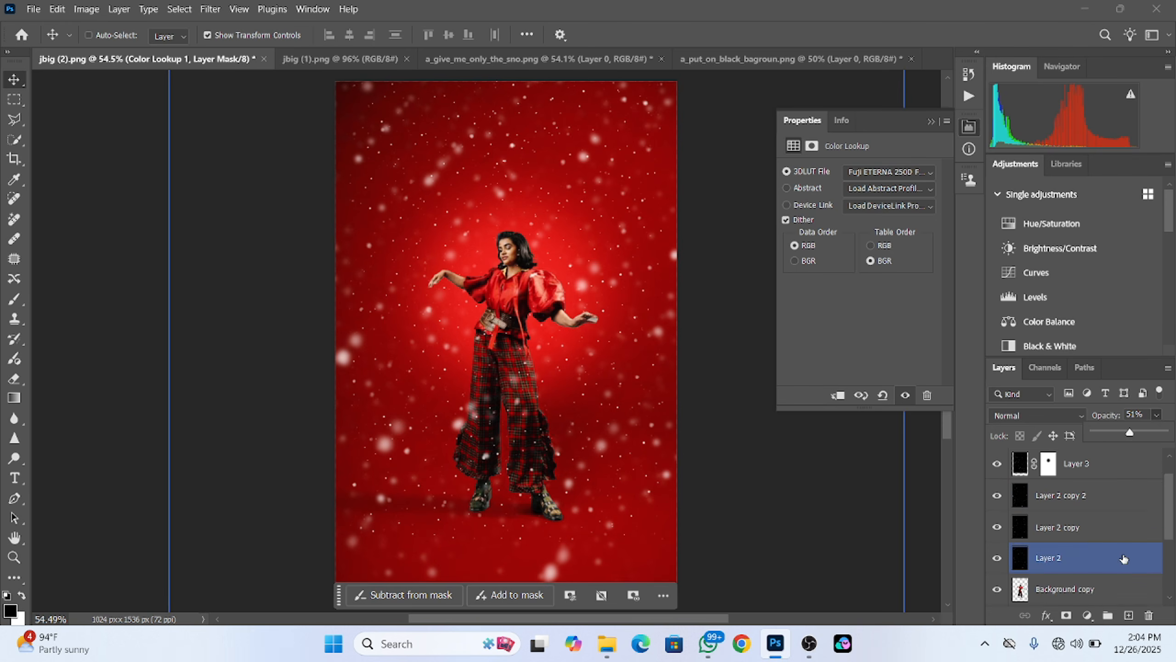
{"action": "left_click", "coordinate": [1105, 558]}
{"action": "scroll", "coordinate": [1102, 559], "scroll_direction": "down", "scroll_amount": 1}
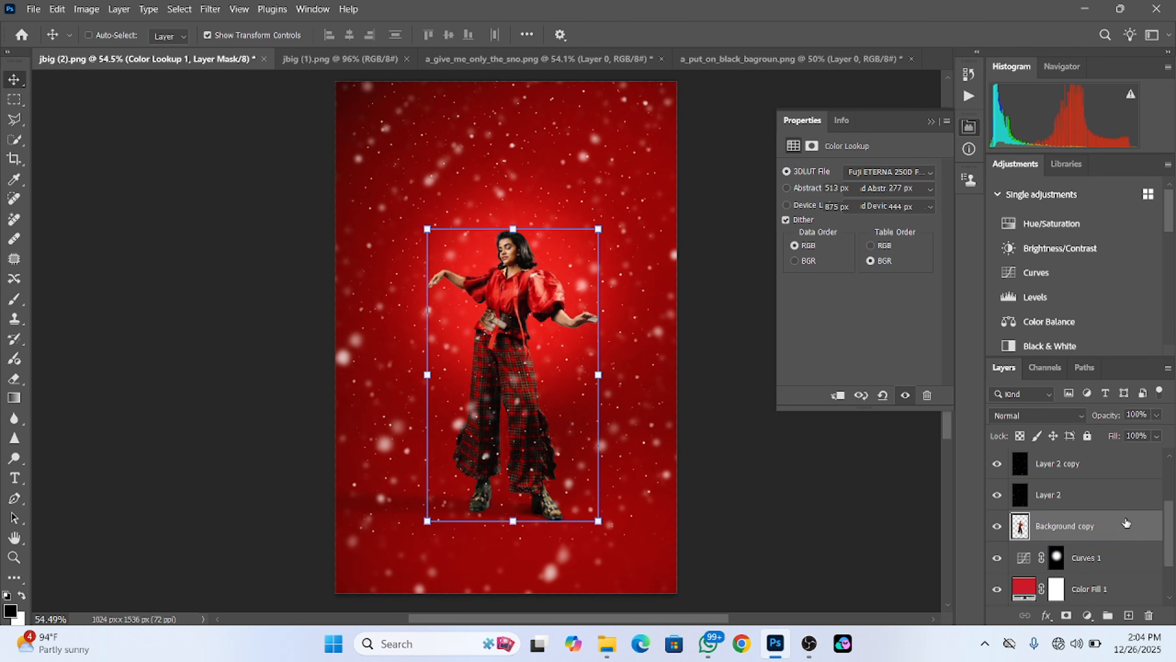
{"action": "double_click", "coordinate": [1109, 521]}
{"action": "left_click_drag", "start_coordinate": [509, 61], "coordinate": [806, 96]}
{"action": "left_click", "coordinate": [611, 406]}
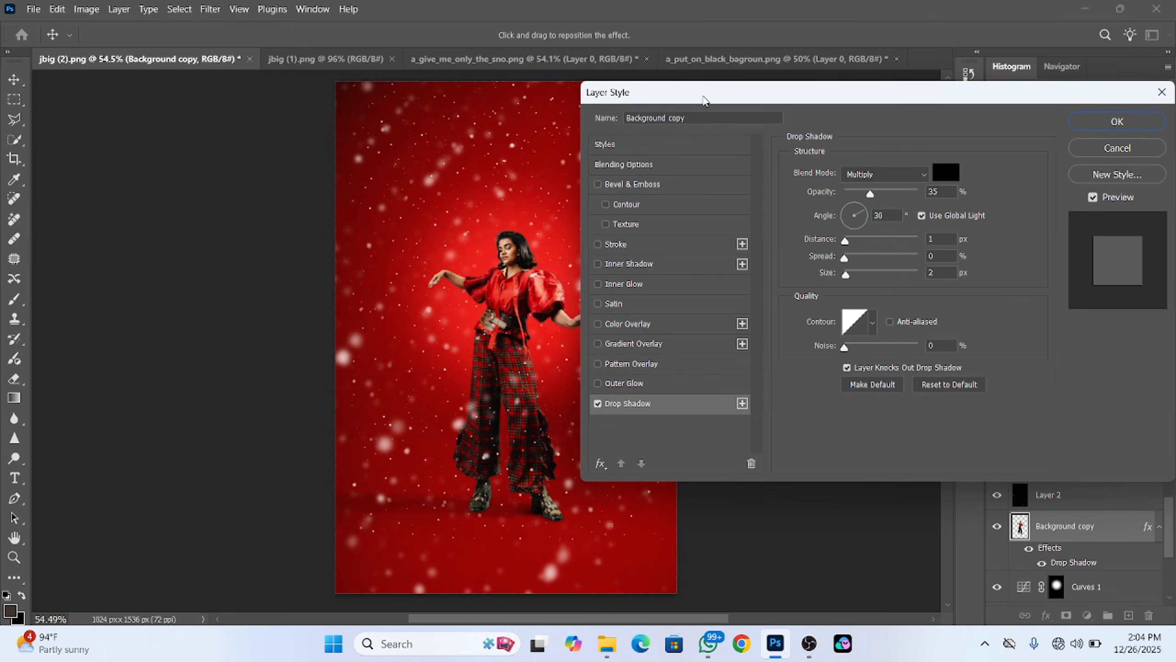
{"action": "left_click_drag", "start_coordinate": [713, 100], "coordinate": [750, 99]}
{"action": "left_click_drag", "start_coordinate": [551, 288], "coordinate": [571, 265]}
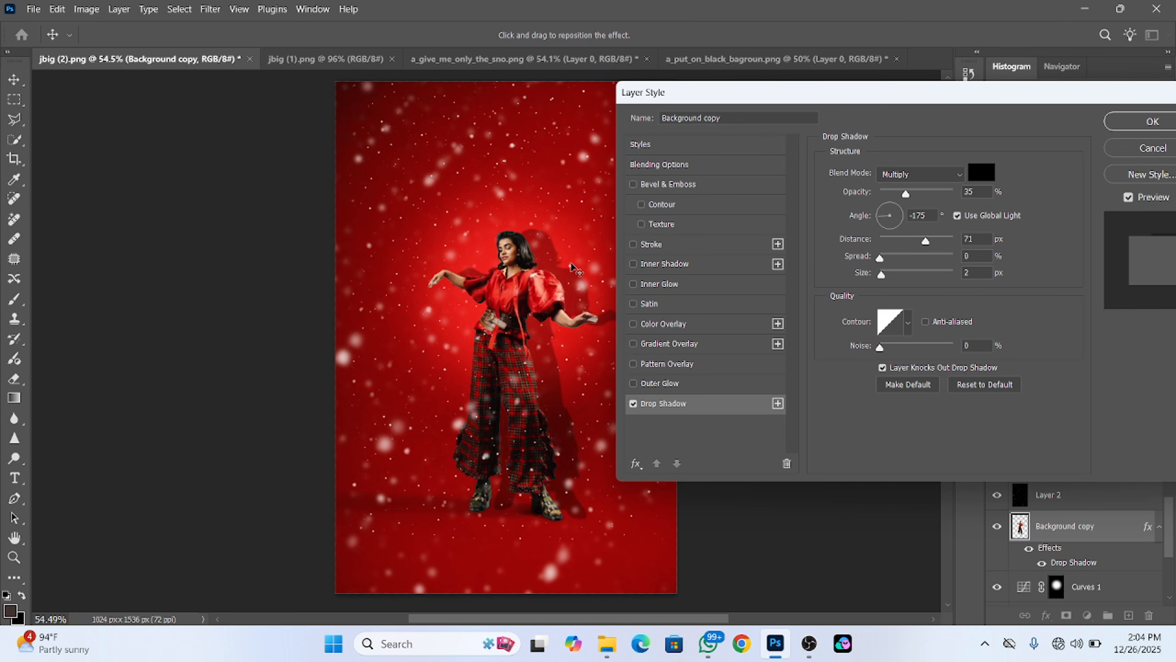
{"action": "left_click", "coordinate": [1130, 122]}
Convert the woman's drop shadow effect into its own separate layer, accepting the effects warning.
{"action": "right_click", "coordinate": [1060, 566]}
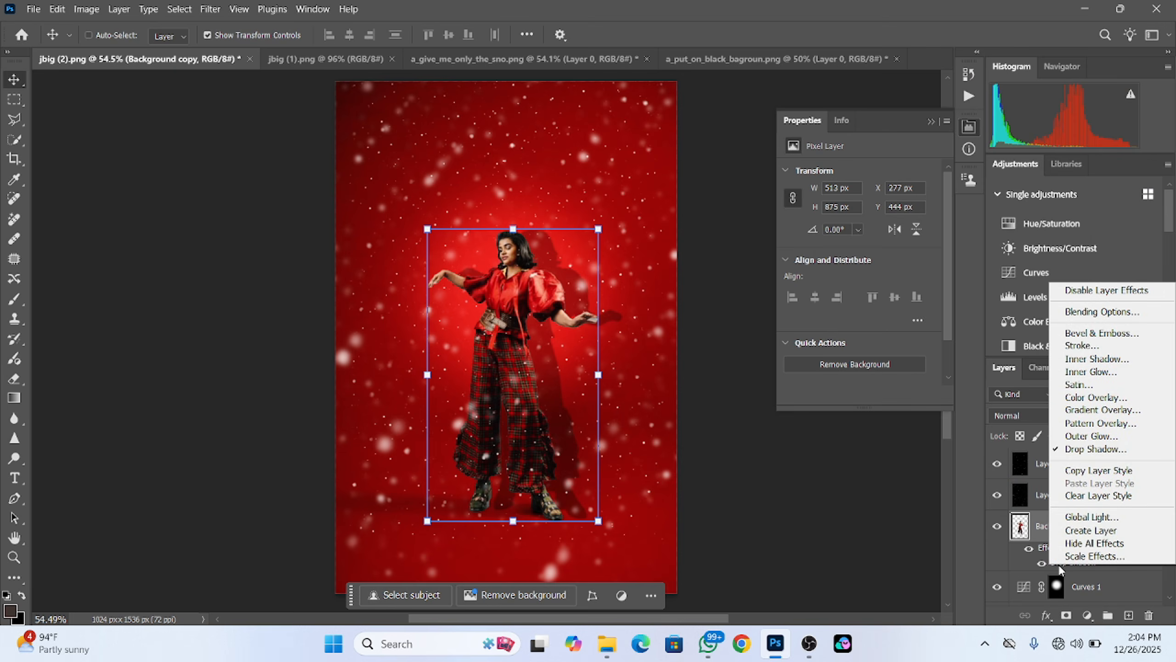
{"action": "left_click", "coordinate": [1082, 532]}
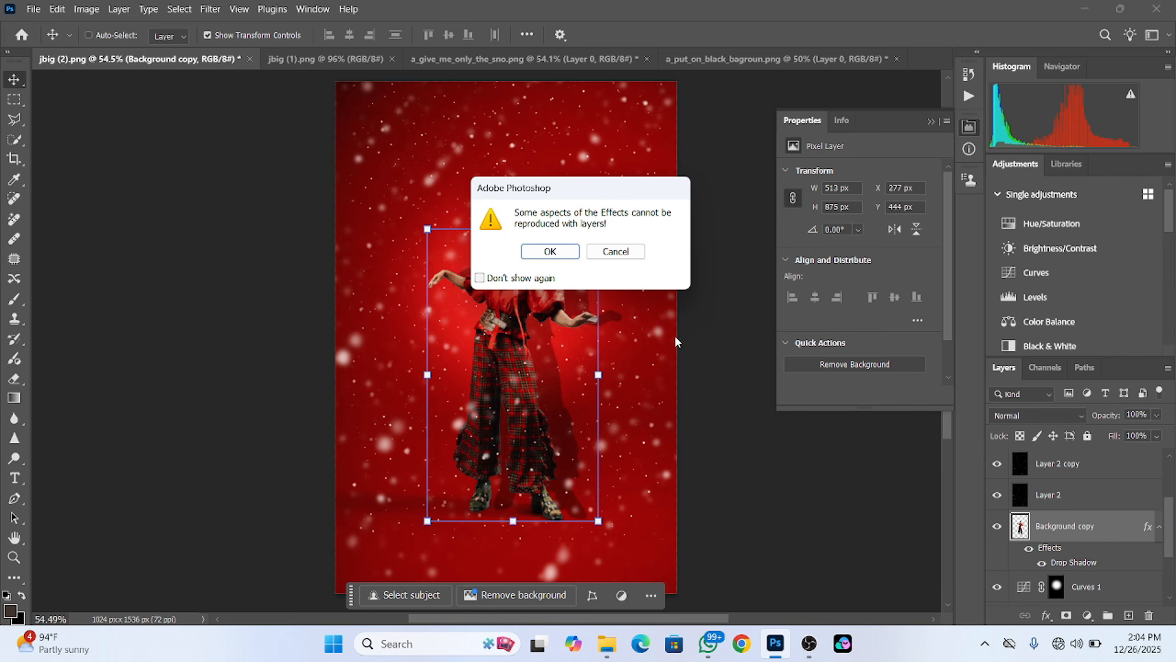
{"action": "left_click", "coordinate": [549, 250]}
{"action": "key", "text": "ctrl"}
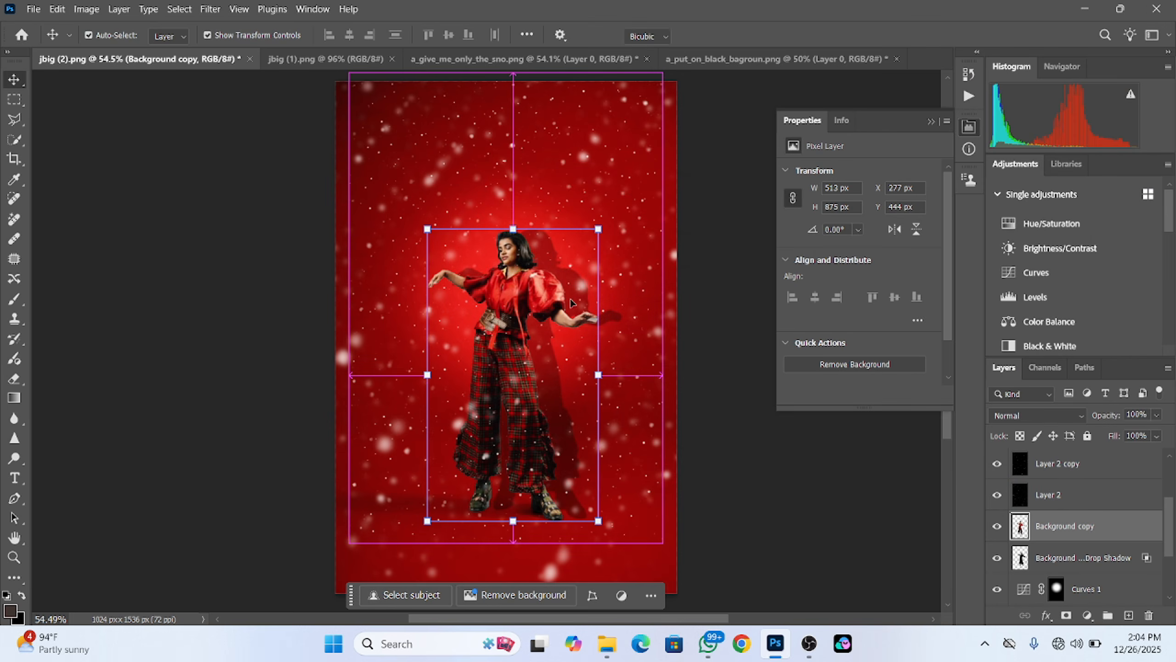
{"action": "key", "text": "ctrl+t"}
{"action": "left_click_drag", "start_coordinate": [514, 523], "coordinate": [504, 522]}
{"action": "key", "text": "ctrl+z"}
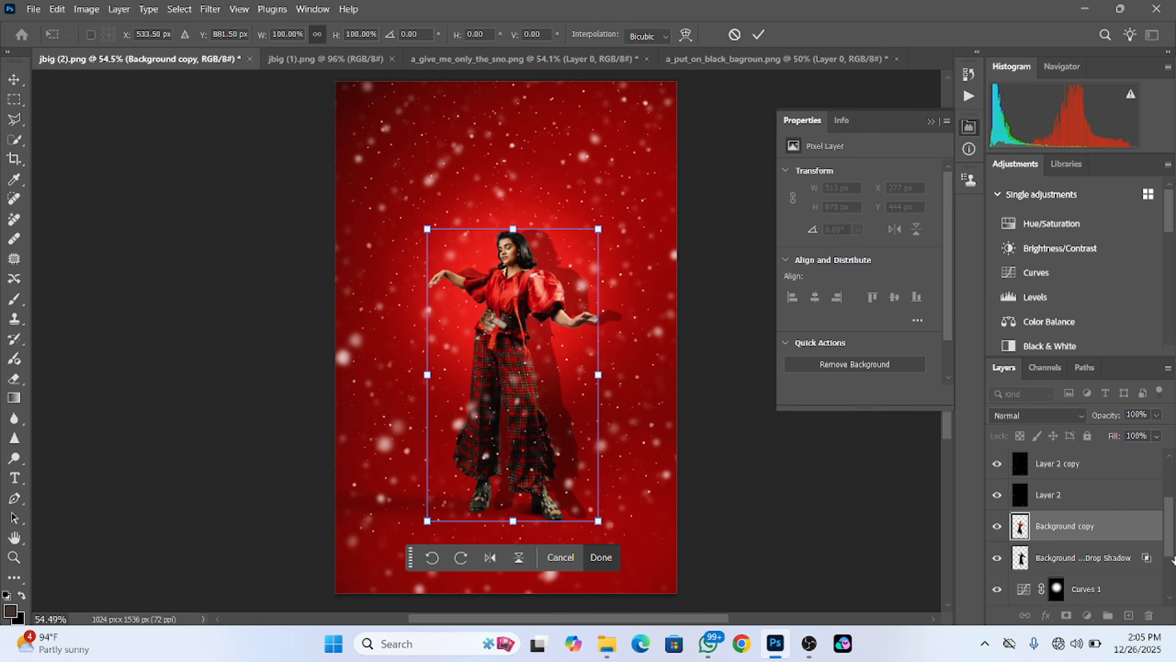
Skew the separated shadow layer about -10° so its base meets the woman's feet and its head leans right, stretching its height to about 104%.
{"action": "left_click", "coordinate": [1102, 561]}
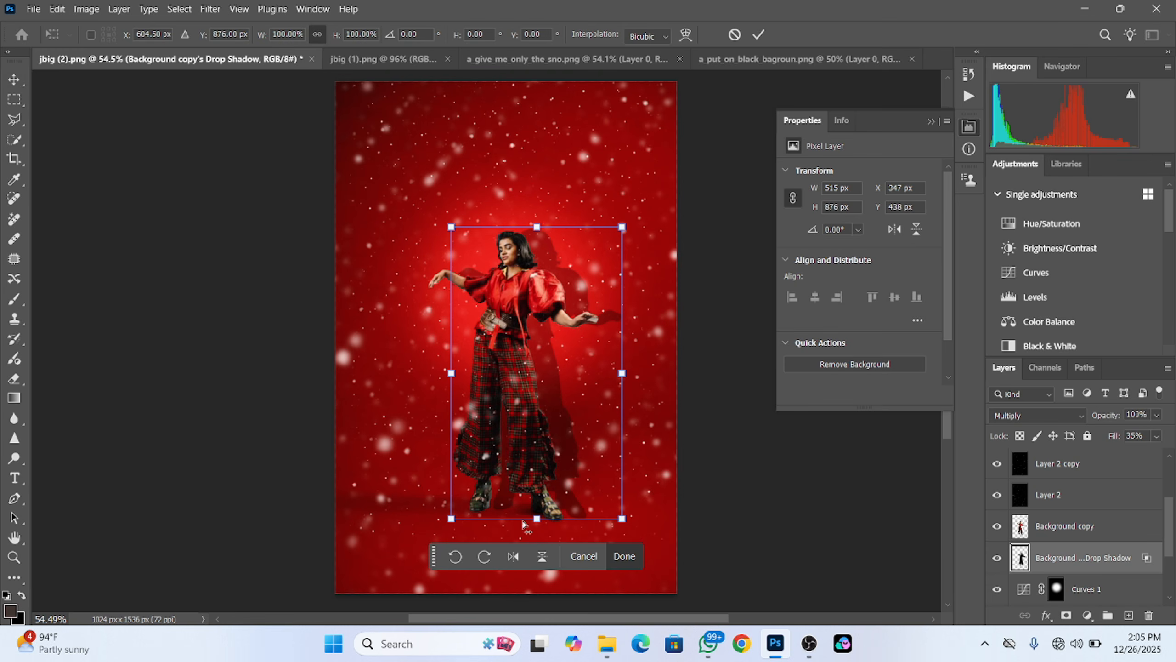
{"action": "left_click_drag", "start_coordinate": [536, 519], "coordinate": [513, 520]}
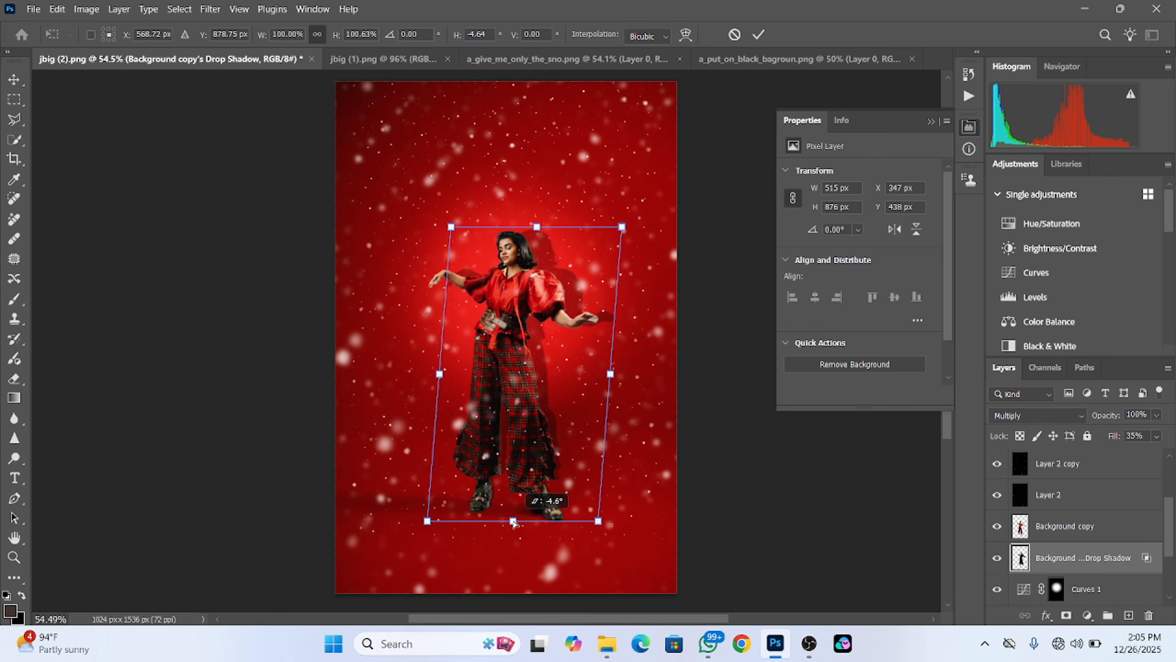
{"action": "left_click_drag", "start_coordinate": [537, 228], "coordinate": [568, 221]}
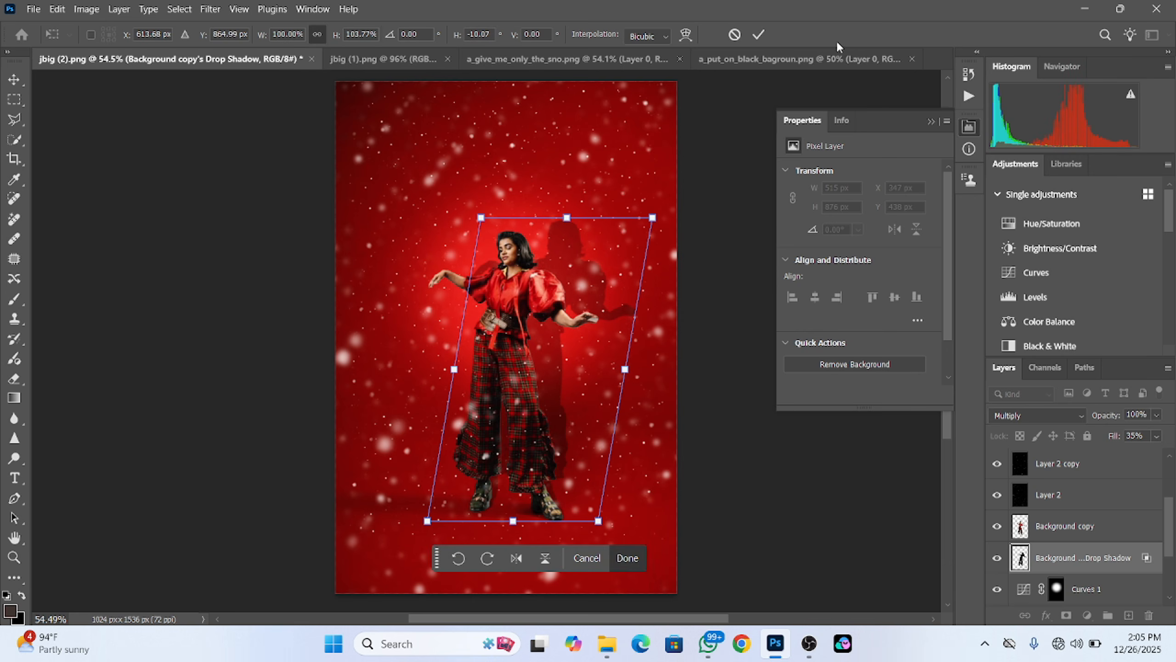
{"action": "left_click", "coordinate": [758, 34]}
Lower the fill of the separated shadow layer to 26%.
{"action": "left_click", "coordinate": [1152, 497]}
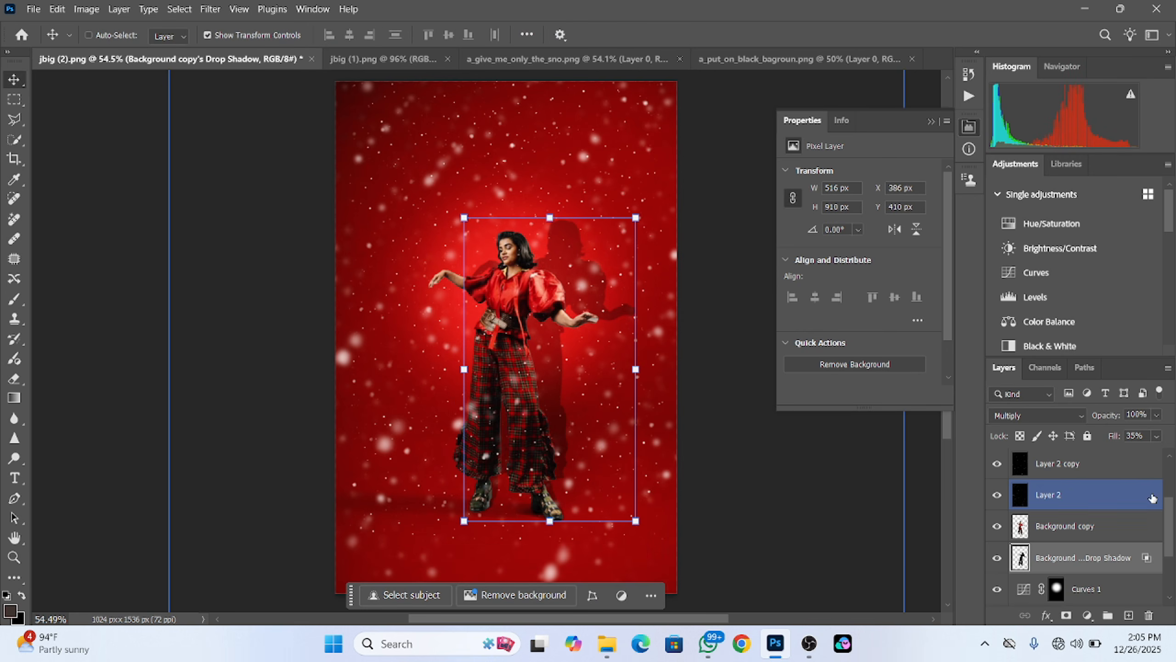
{"action": "left_click_drag", "start_coordinate": [1111, 439], "coordinate": [1113, 441]}
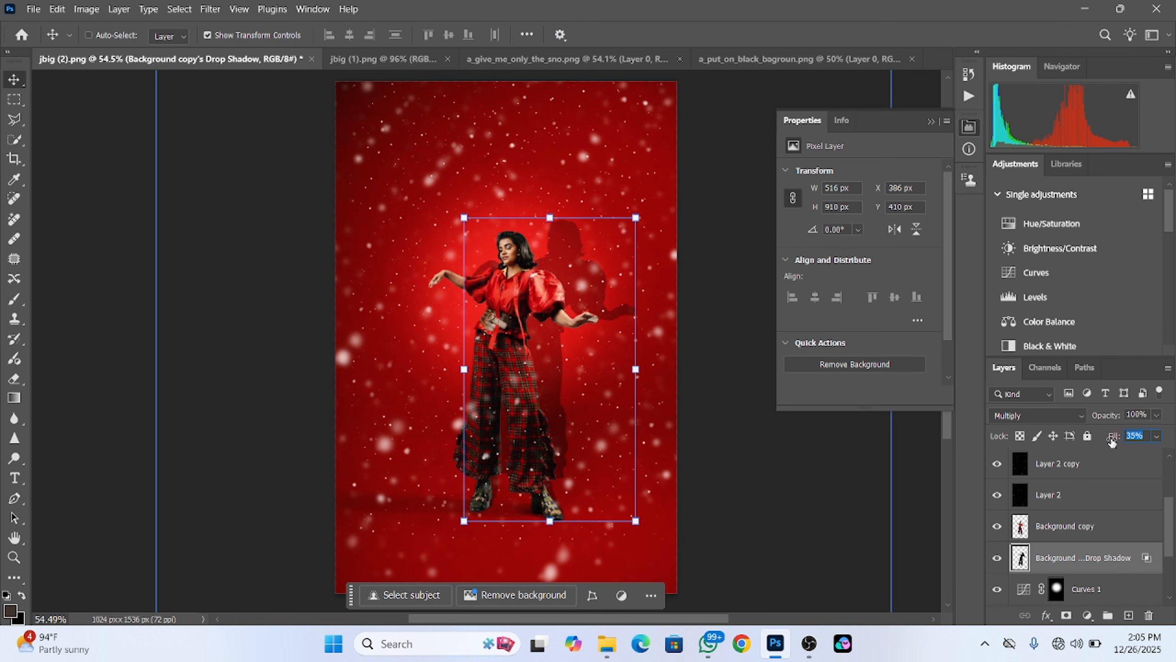
{"action": "left_click_drag", "start_coordinate": [1111, 441], "coordinate": [1111, 441]}
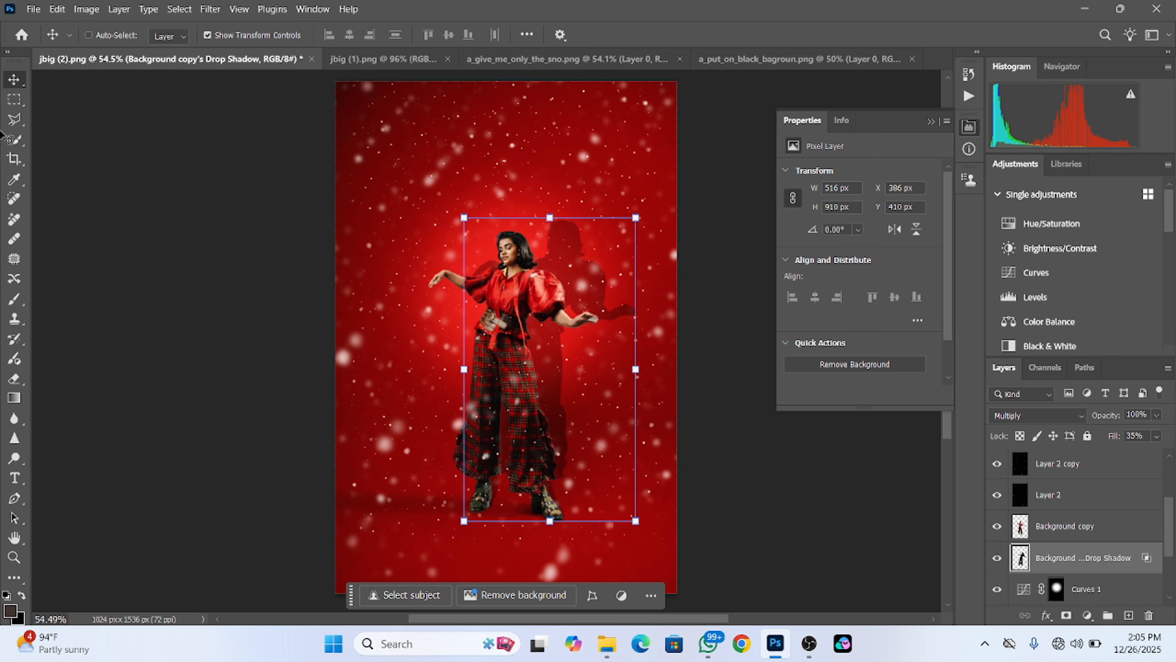
{"action": "left_click", "coordinate": [12, 102]}
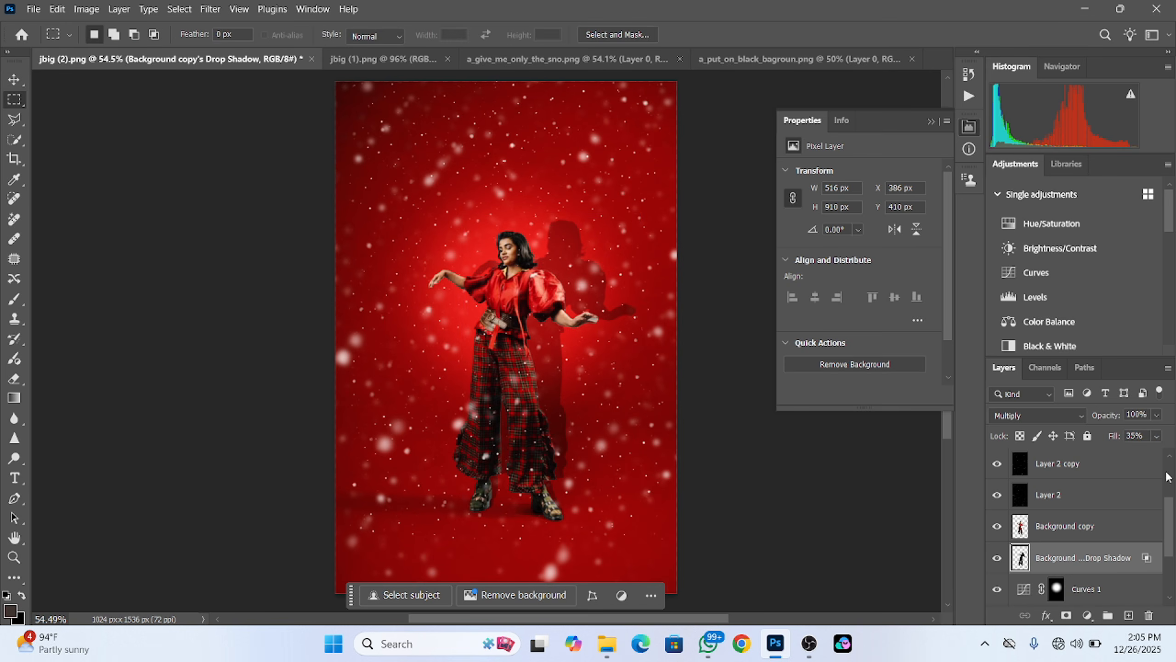
{"action": "left_click", "coordinate": [1156, 437]}
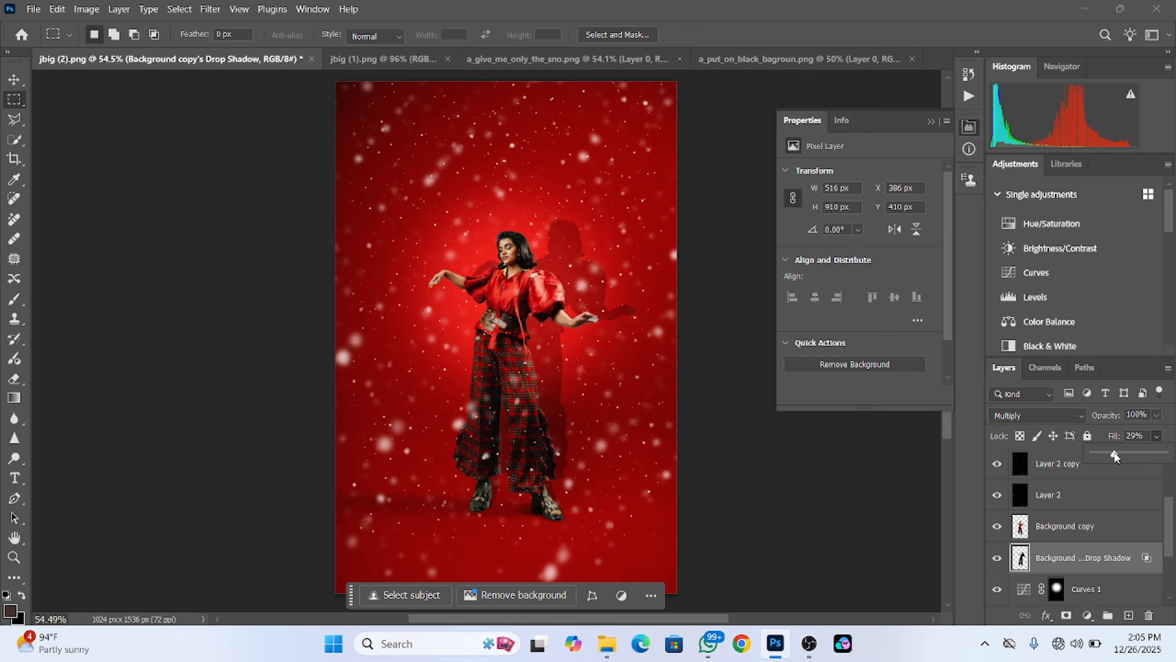
Compare the image with and without the Color Lookup layer, and reduce that layer's opacity to 38%.
{"action": "scroll", "coordinate": [1111, 497], "scroll_direction": "up", "scroll_amount": 3}
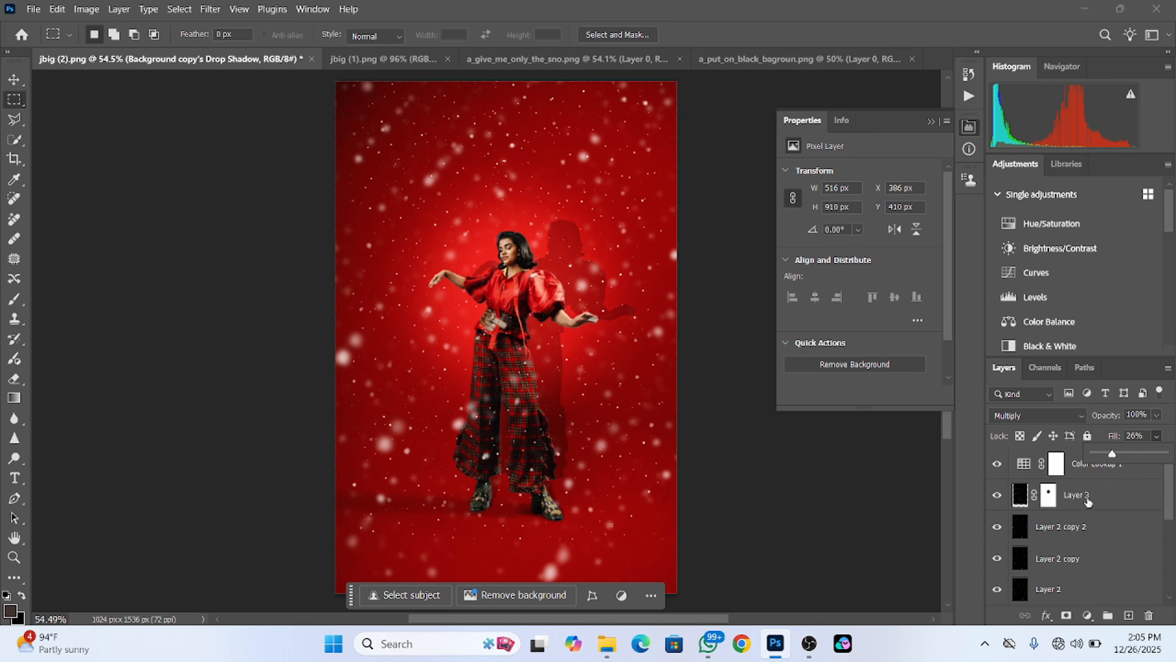
{"action": "left_click", "coordinate": [998, 463]}
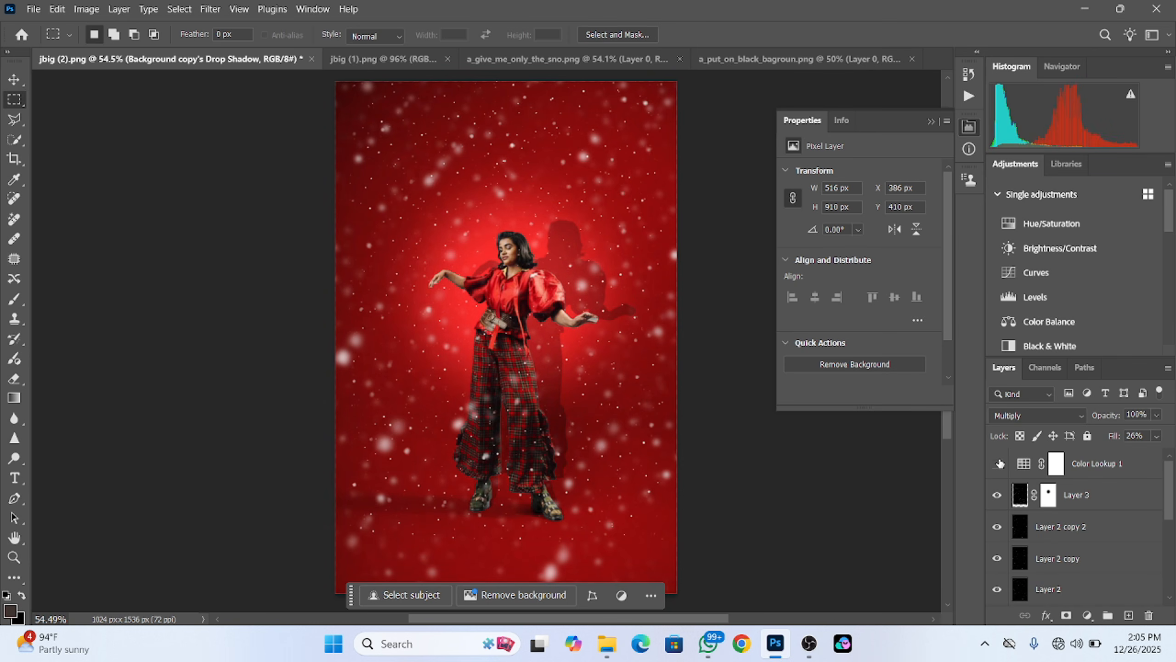
{"action": "left_click", "coordinate": [999, 463]}
{"action": "left_click", "coordinate": [1081, 463]}
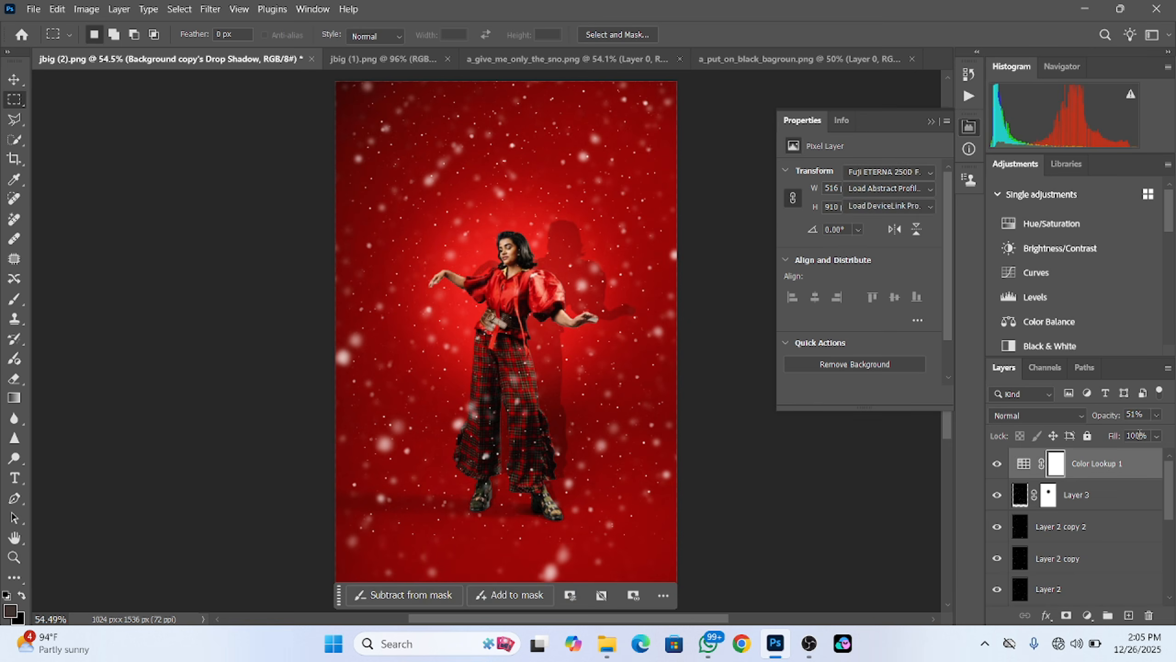
{"action": "left_click", "coordinate": [1156, 415]}
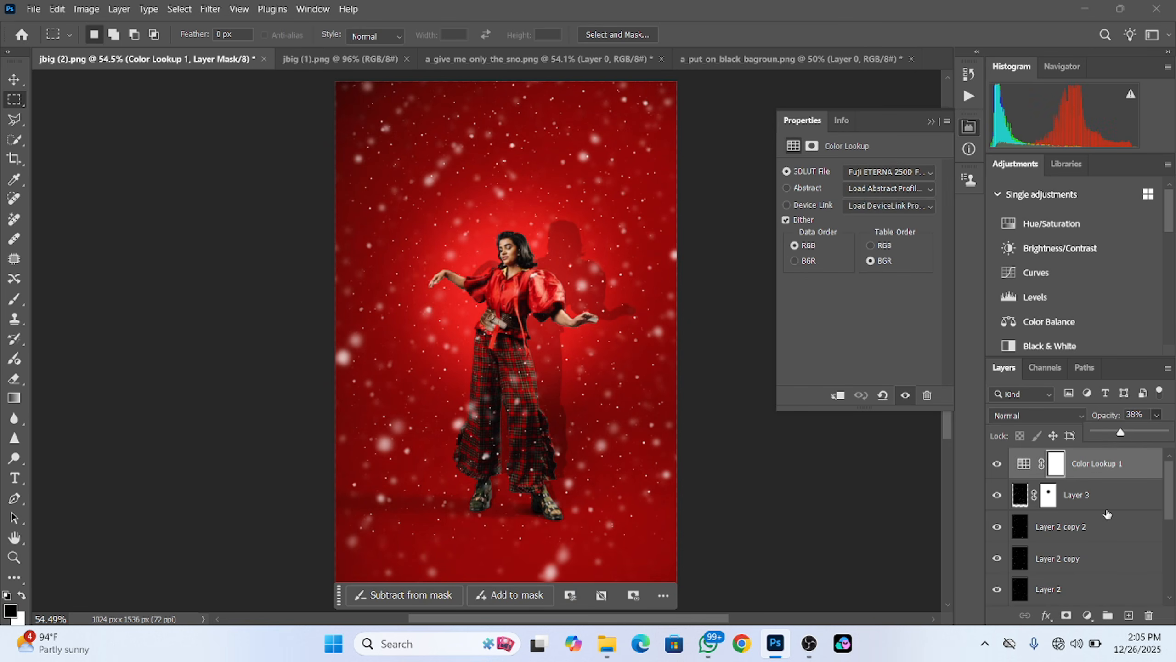
Stamp all visible layers into a new top layer and apply a Camera Raw vignette of -26 to it.
{"action": "key", "text": "ctrl+shift+alt+e"}
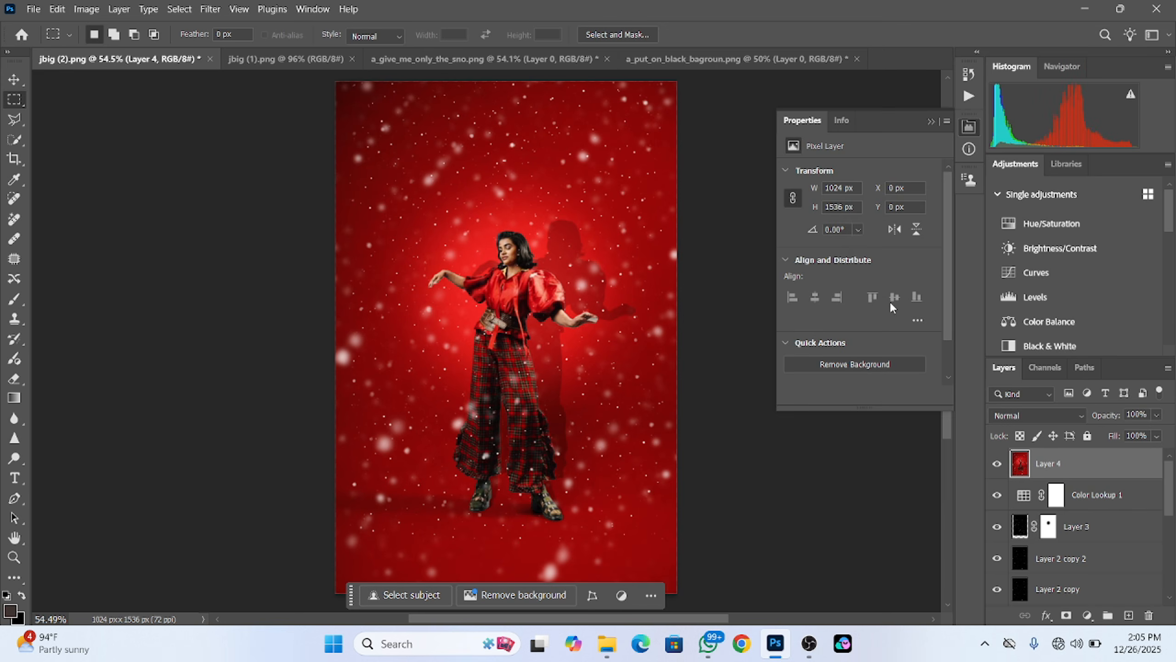
{"action": "scroll", "coordinate": [392, 339], "scroll_direction": "right", "scroll_amount": 1}
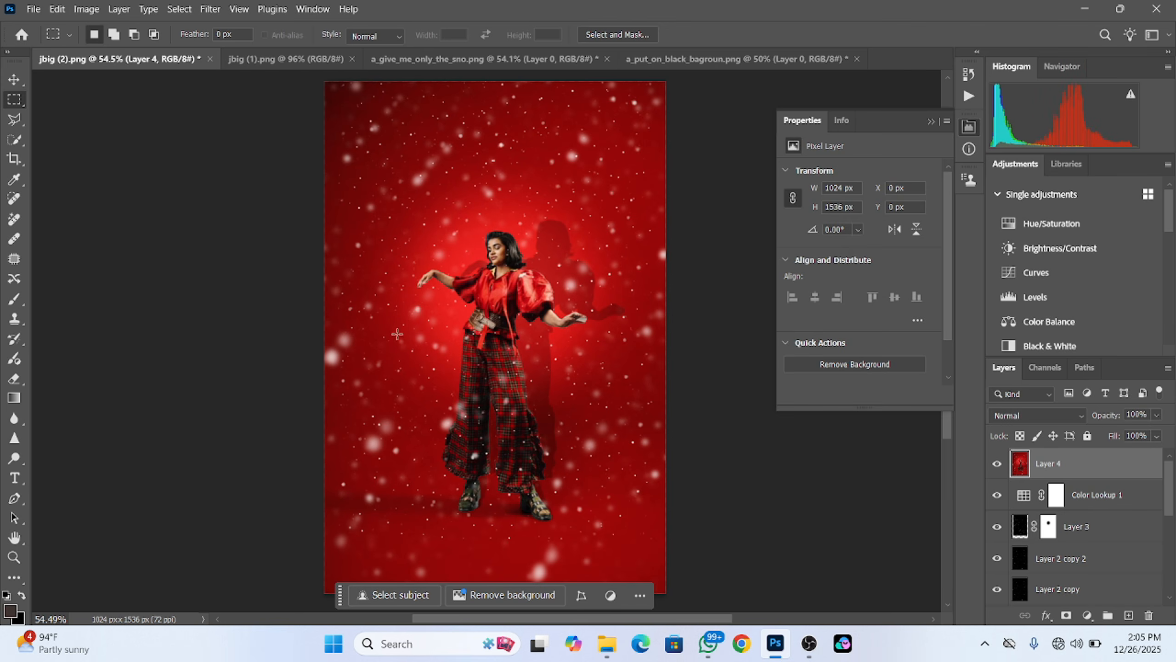
{"action": "left_click", "coordinate": [208, 10]}
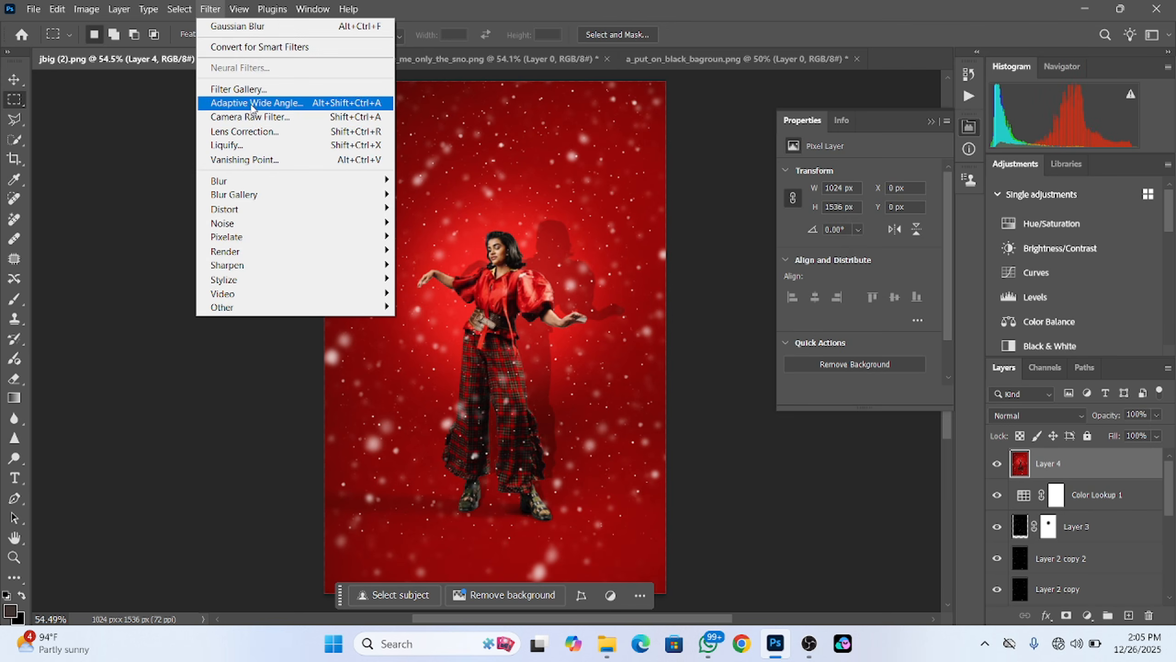
{"action": "left_click", "coordinate": [260, 118]}
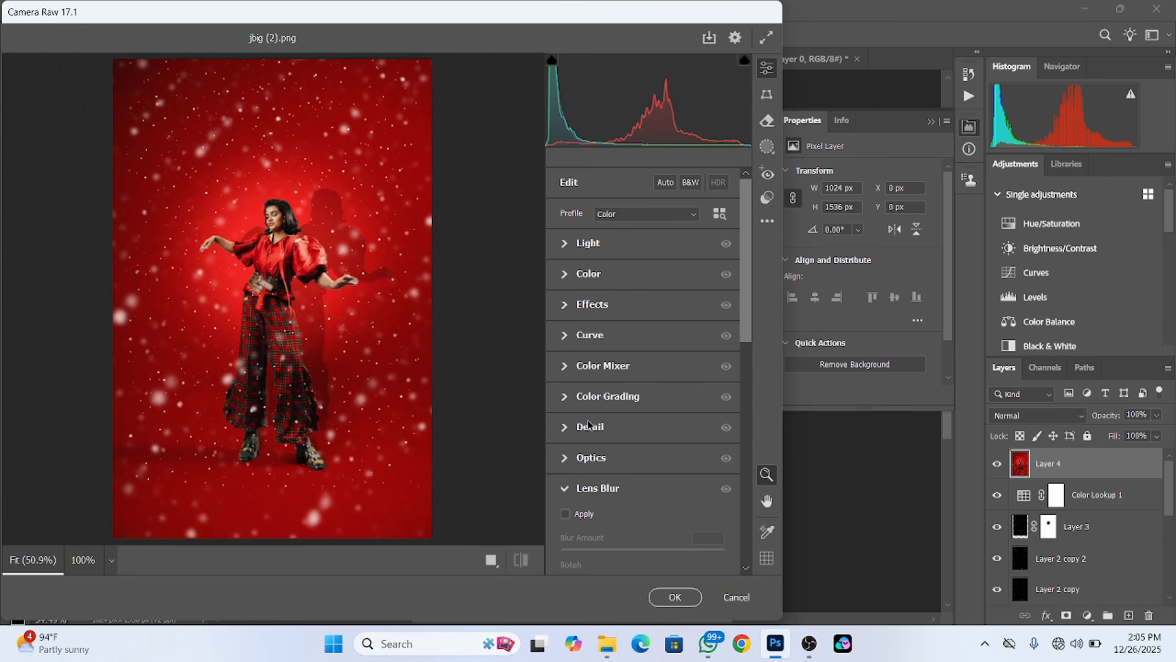
{"action": "left_click", "coordinate": [602, 304]}
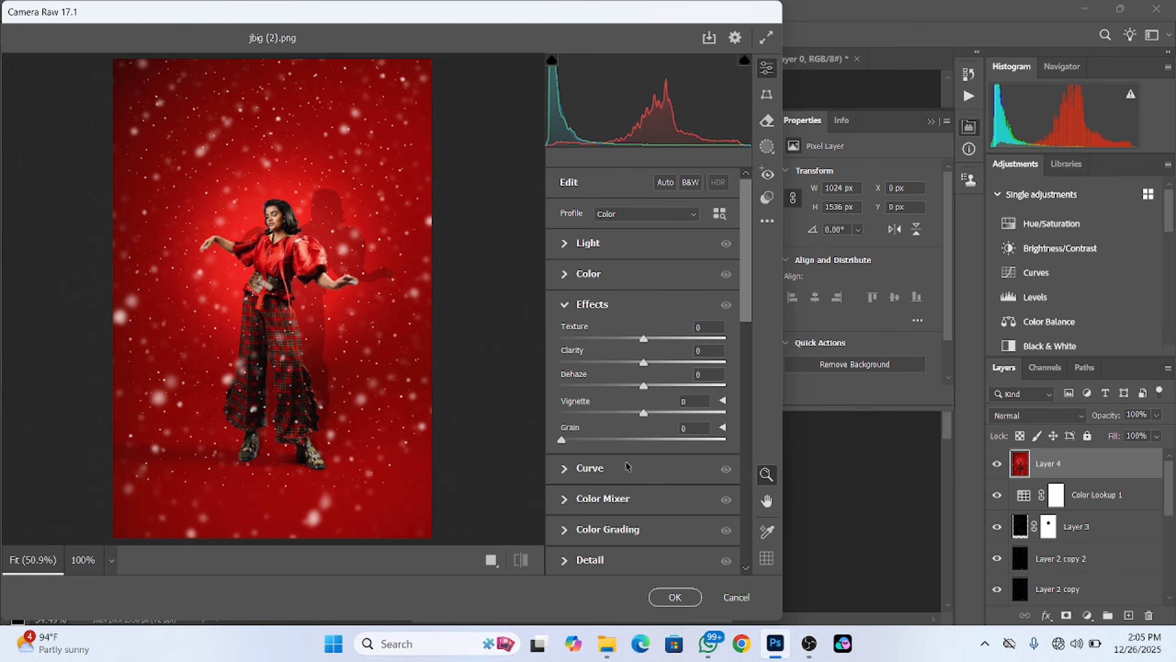
{"action": "left_click_drag", "start_coordinate": [641, 413], "coordinate": [624, 416]}
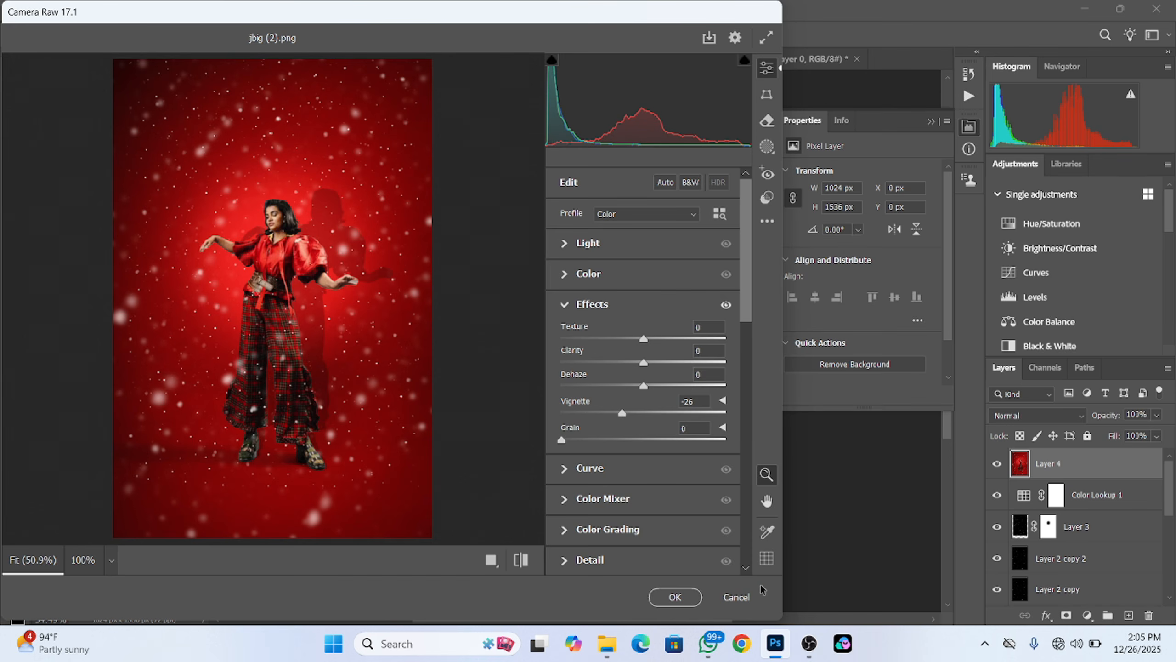
{"action": "left_click", "coordinate": [674, 597]}
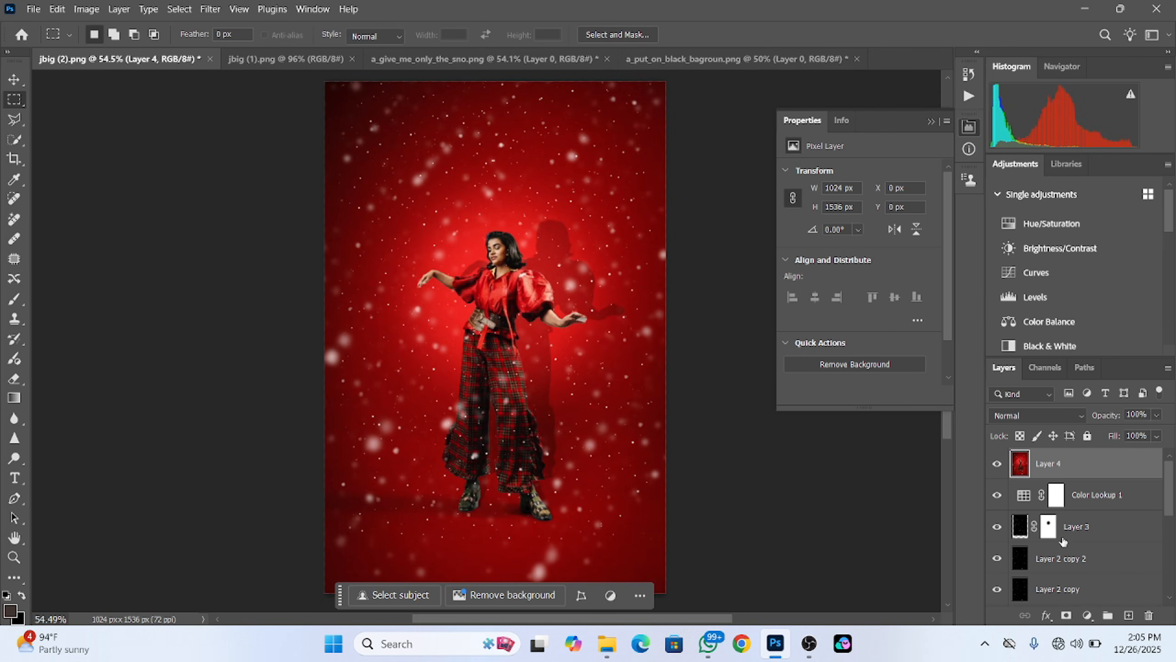
Add a Curves adjustment layer on top and darken the RGB midtones with a point at input 131, output 107.
{"action": "left_click", "coordinate": [1086, 614]}
{"action": "left_click", "coordinate": [1097, 416]}
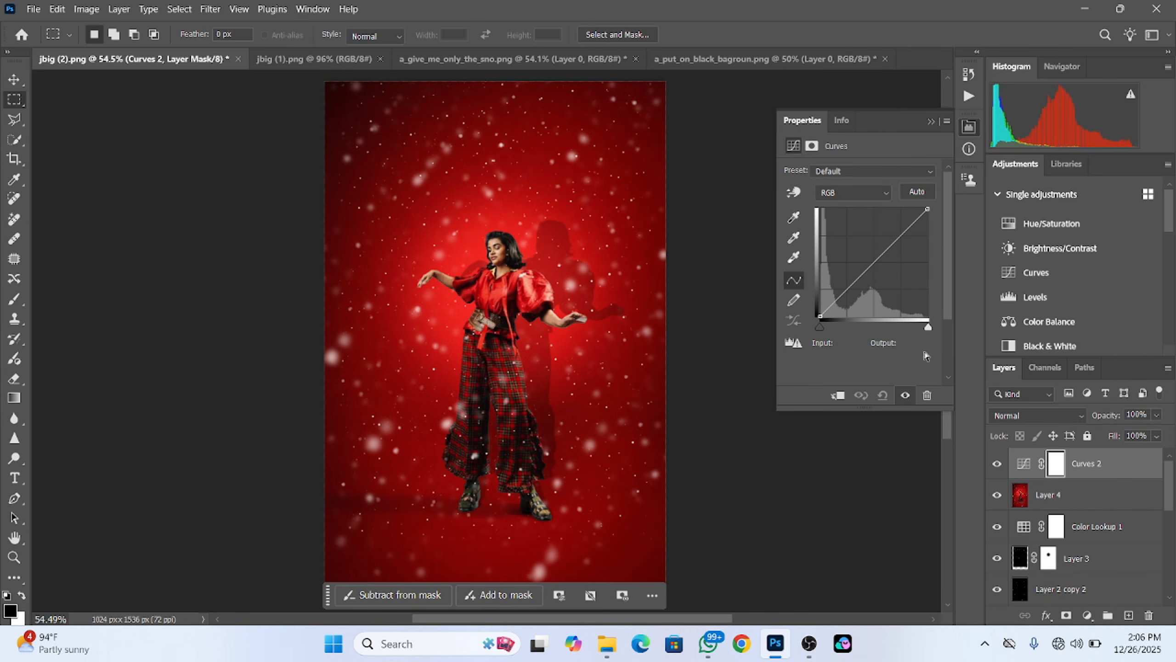
{"action": "left_click", "coordinate": [875, 271]}
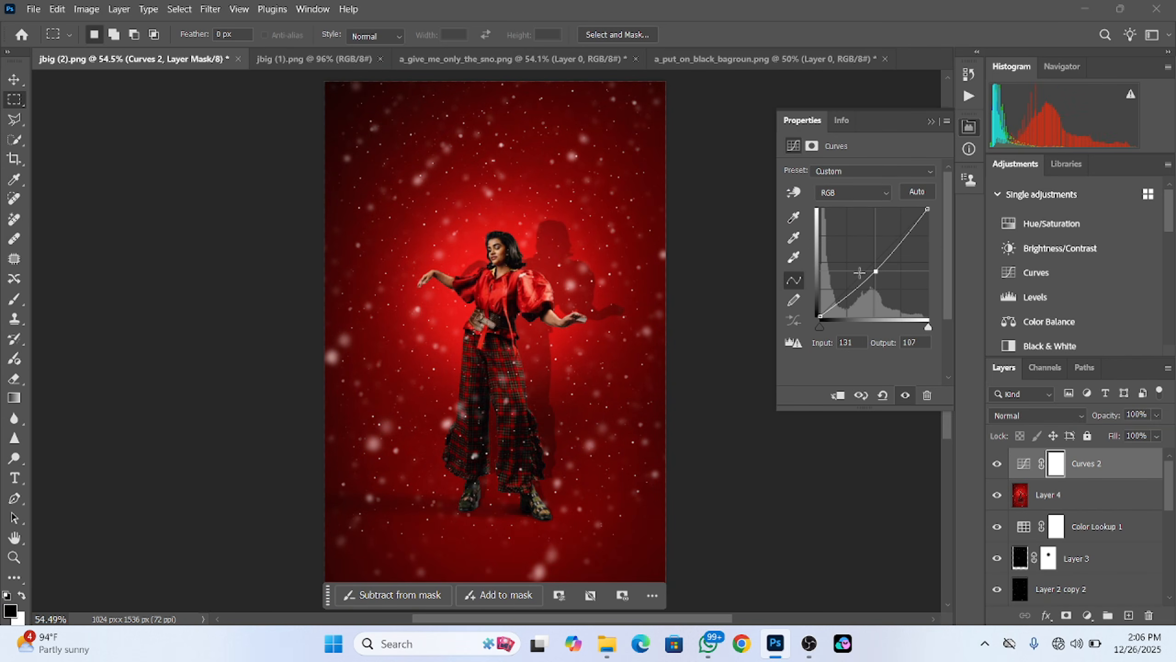
Invert the new Curves layer's mask and paint the darkening in around the woman's feet with a 128 px white brush.
{"action": "key", "text": "ctrl+i"}
{"action": "key", "text": "b"}
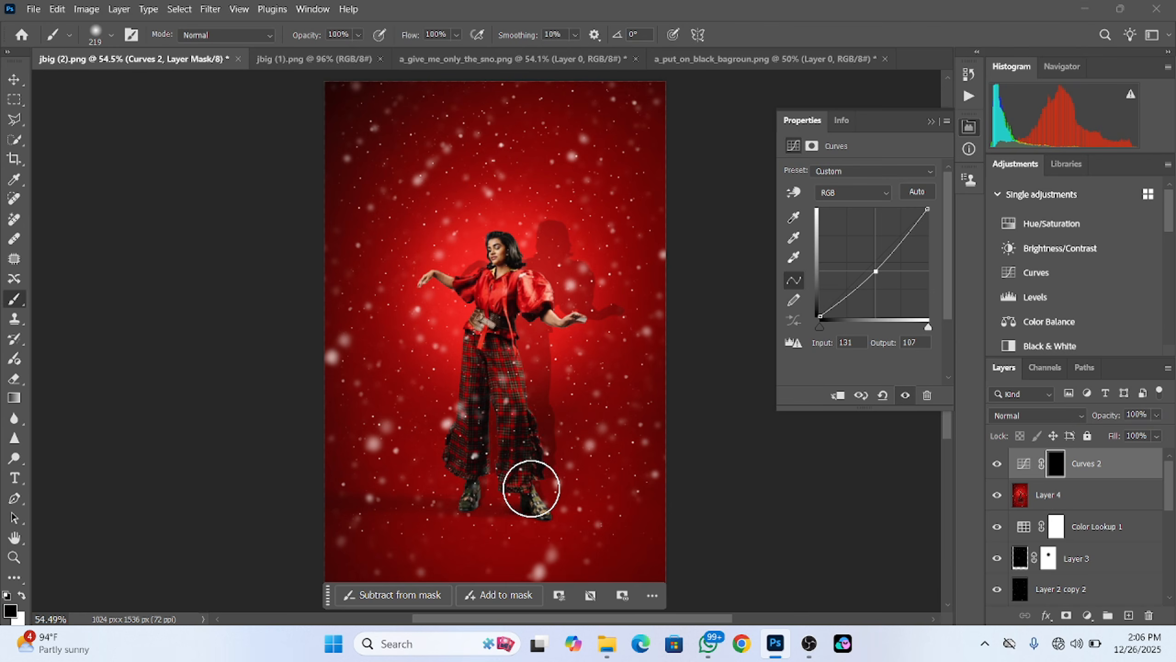
{"action": "key", "text": "x"}
{"action": "mouse_move", "coordinate": [530, 499]}
{"action": "left_mouse_down"}
{"action": "mouse_move", "coordinate": [512, 499]}
{"action": "mouse_move", "coordinate": [548, 504]}
{"action": "mouse_move", "coordinate": [506, 504]}
{"action": "left_mouse_up"}
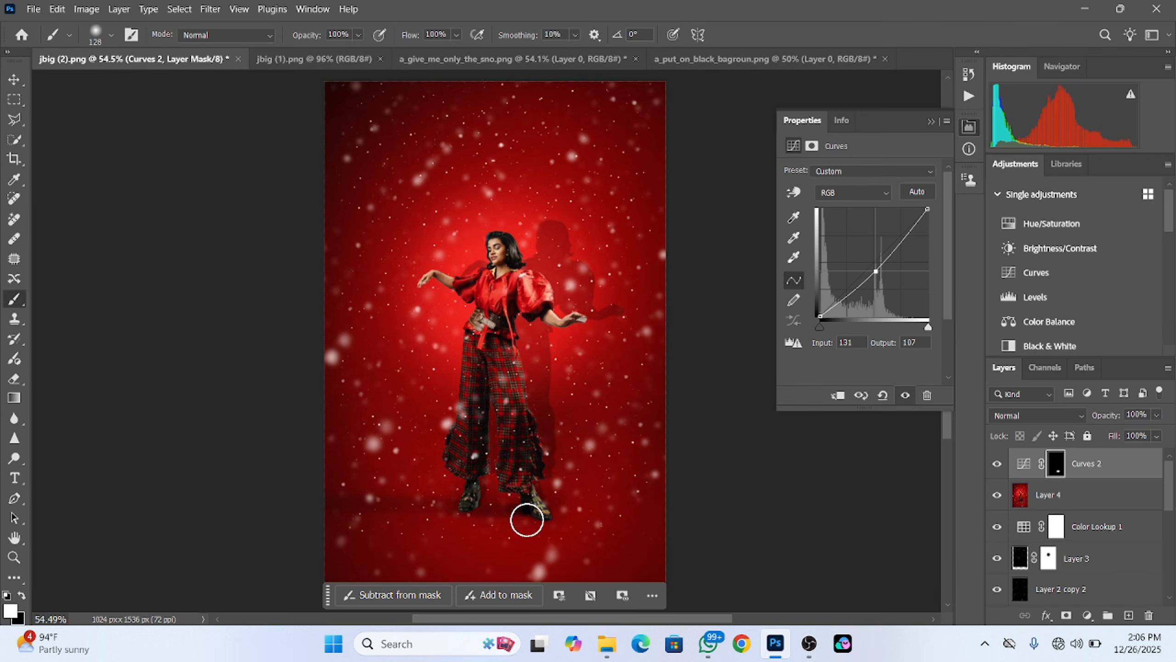
Compare the finished composite with the original photo by isolating the Background layer and restoring all layers.
{"action": "scroll", "coordinate": [1021, 547], "scroll_direction": "down", "scroll_amount": 5}
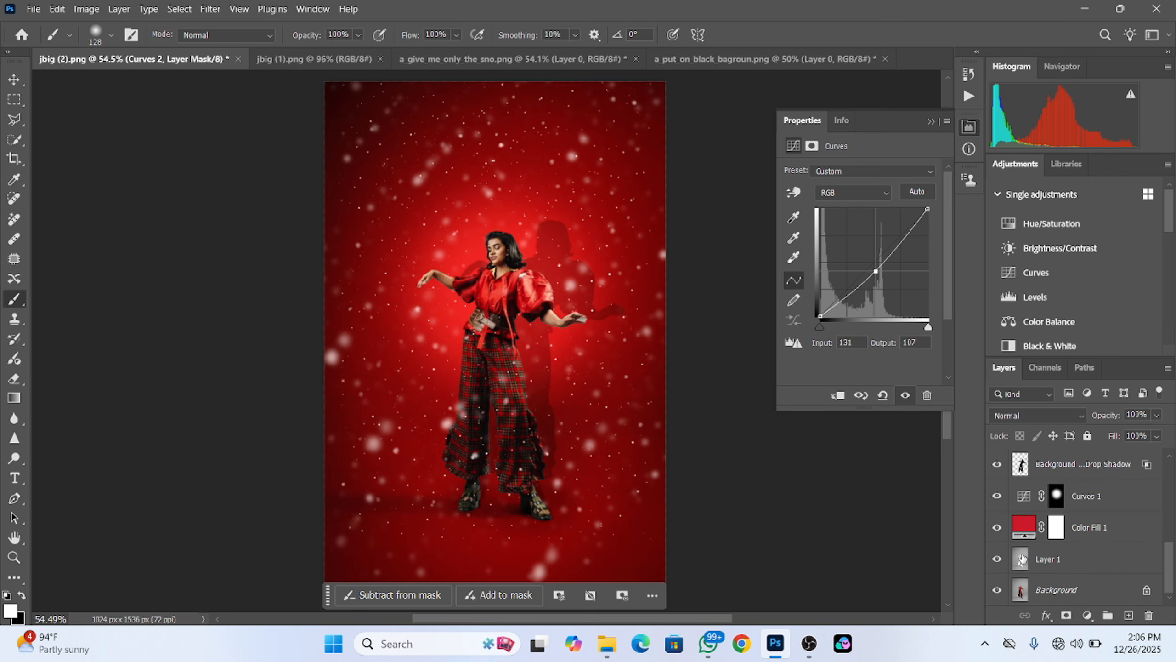
{"action": "left_click", "coordinate": [997, 591], "text": "alt"}
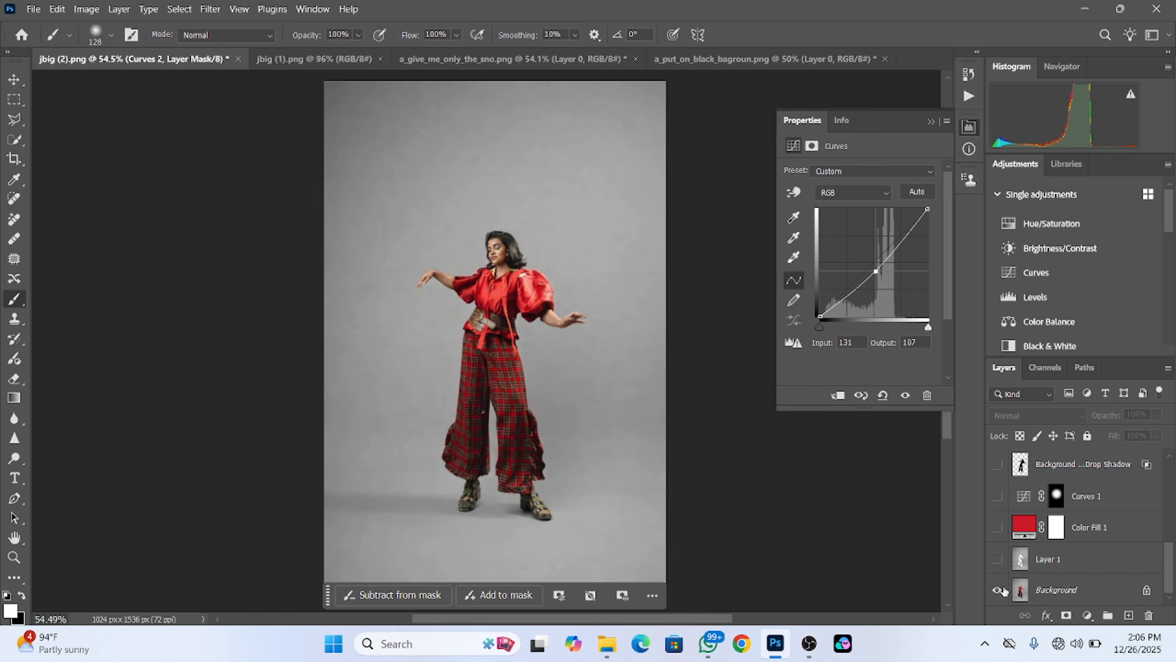
{"action": "left_click", "coordinate": [998, 590], "text": "alt"}
{"action": "scroll", "coordinate": [1084, 528], "scroll_direction": "up", "scroll_amount": 4}
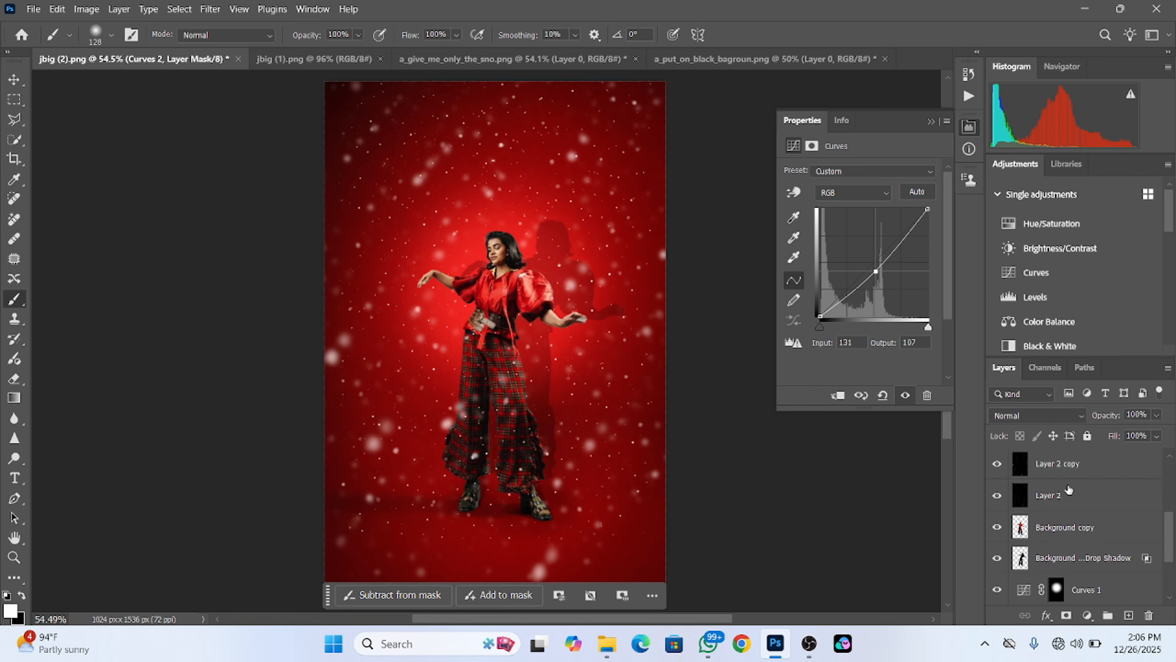
{"action": "scroll", "coordinate": [1059, 558], "scroll_direction": "up", "scroll_amount": 4}
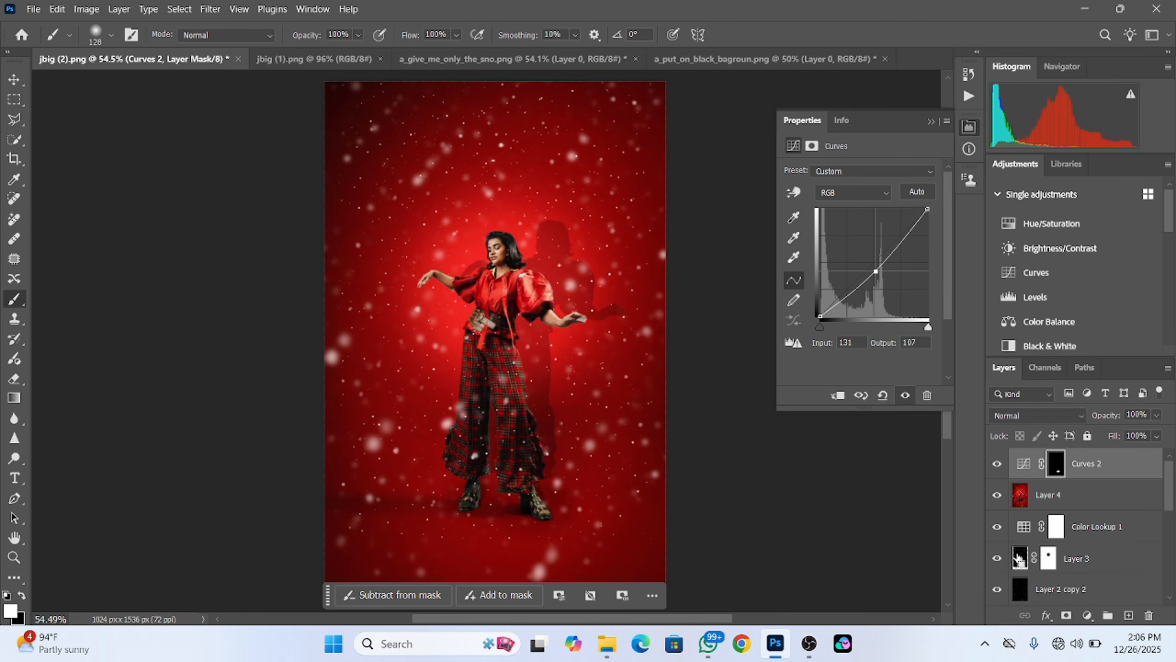
Undo the painted mask, the second Curves adjustment layer and the Camera Raw vignette together with its stamped layer.
{"action": "key", "text": "ctrl+z"}
{"action": "key", "text": "ctrl+z"}
{"action": "key", "text": "ctrl+z"}
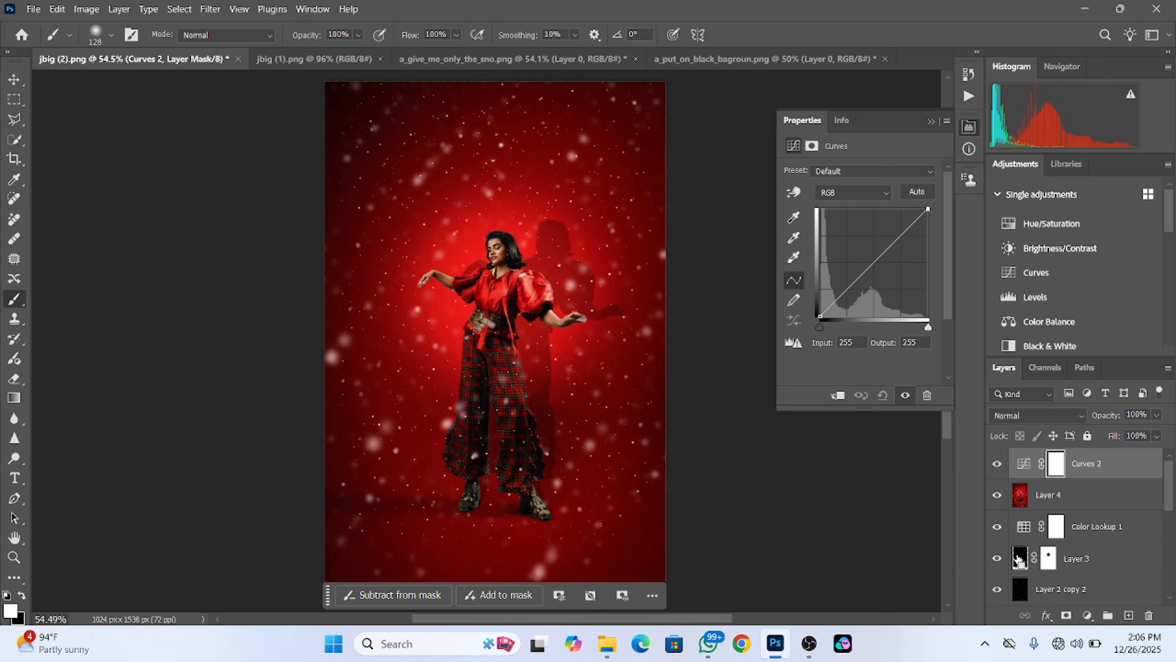
{"action": "key", "text": "ctrl+z"}
{"action": "key", "text": "ctrl+z"}
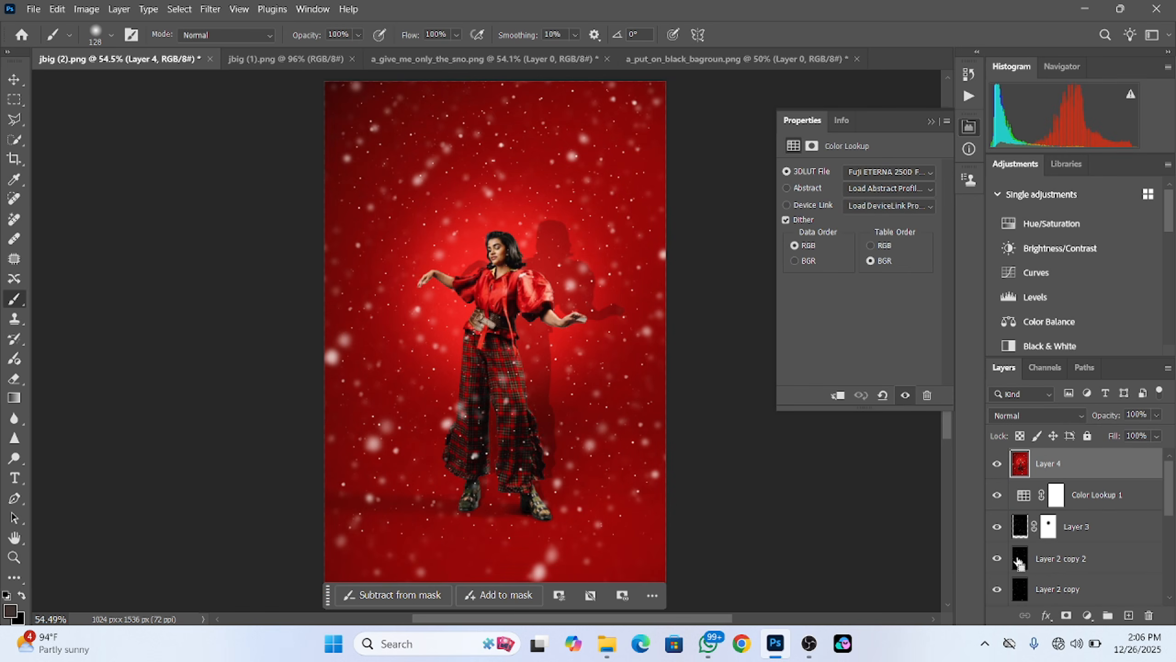
Add a white layer mask to the Background copy layer that holds the woman's cutout.
{"action": "scroll", "coordinate": [1058, 528], "scroll_direction": "down", "scroll_amount": 3}
{"action": "left_click", "coordinate": [1052, 537]}
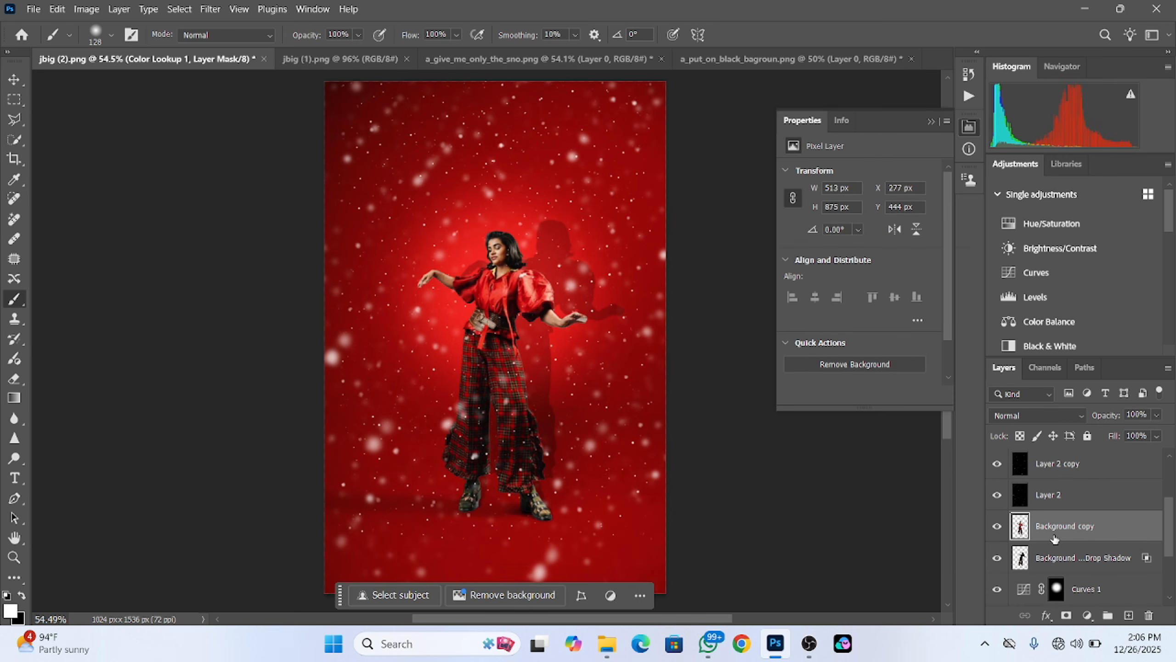
{"action": "left_click", "coordinate": [1065, 617]}
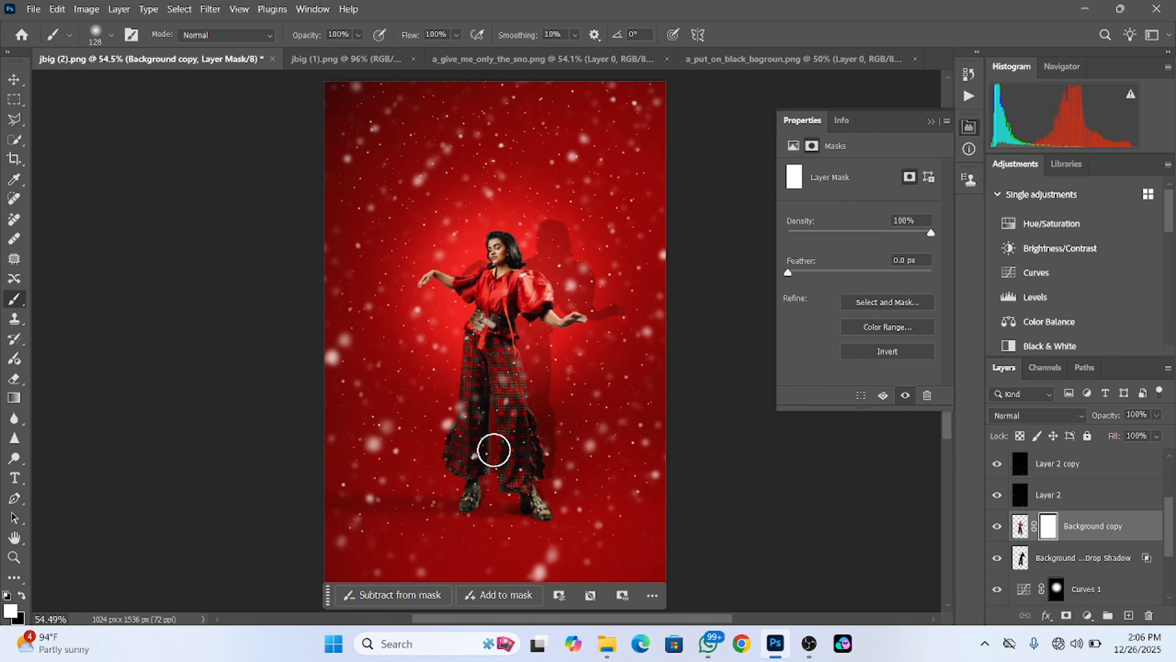
Paint black with a small brush on the Background copy mask to clean the cutout's edge at the outstretched fingertips.
{"action": "key", "text": "x"}
{"action": "scroll", "coordinate": [498, 450], "scroll_direction": "up", "scroll_amount": 4}
{"action": "mouse_move", "coordinate": [606, 308]}
{"action": "left_mouse_down"}
{"action": "mouse_move", "coordinate": [571, 300]}
{"action": "mouse_move", "coordinate": [617, 291]}
{"action": "left_mouse_up"}
{"action": "right_click", "coordinate": [621, 288], "text": "alt"}
{"action": "scroll", "coordinate": [621, 289], "scroll_direction": "up", "scroll_amount": 5}
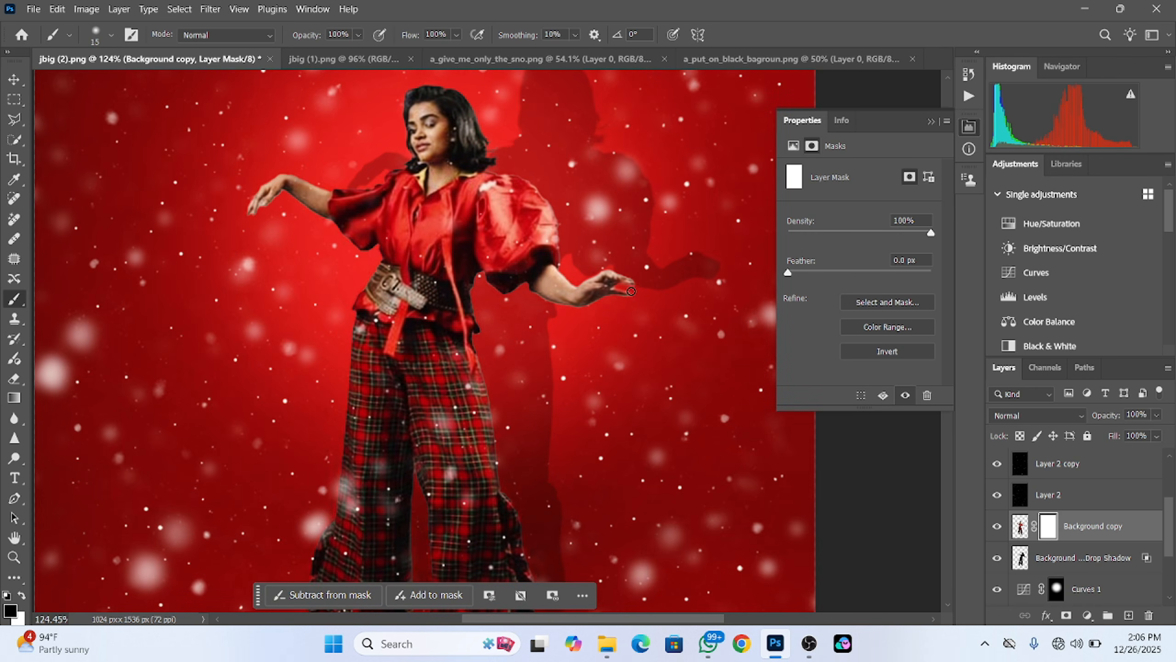
{"action": "left_click_drag", "start_coordinate": [637, 293], "coordinate": [638, 293]}
{"action": "scroll", "coordinate": [504, 265], "scroll_direction": "down", "scroll_amount": 5}
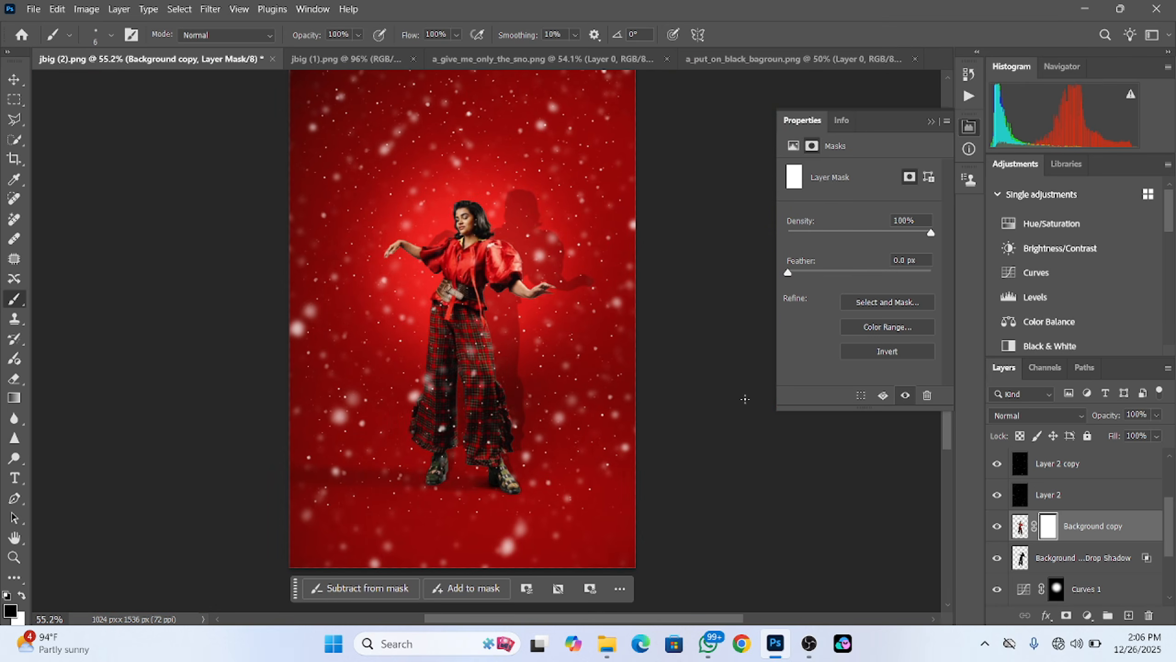
Stamp all visible layers into a new layer above Color Lookup 1 and reapply the last Camera Raw filter to it.
{"action": "scroll", "coordinate": [1097, 484], "scroll_direction": "up", "scroll_amount": 3}
{"action": "left_click", "coordinate": [1144, 465]}
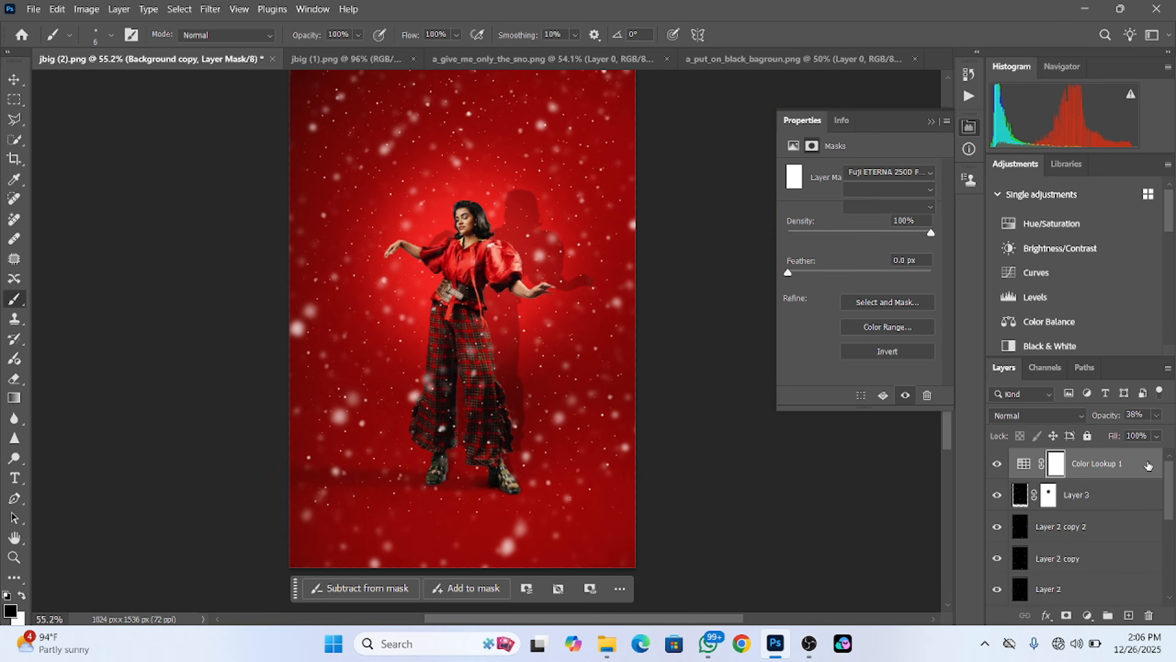
{"action": "key", "text": "ctrl+shift+alt+e"}
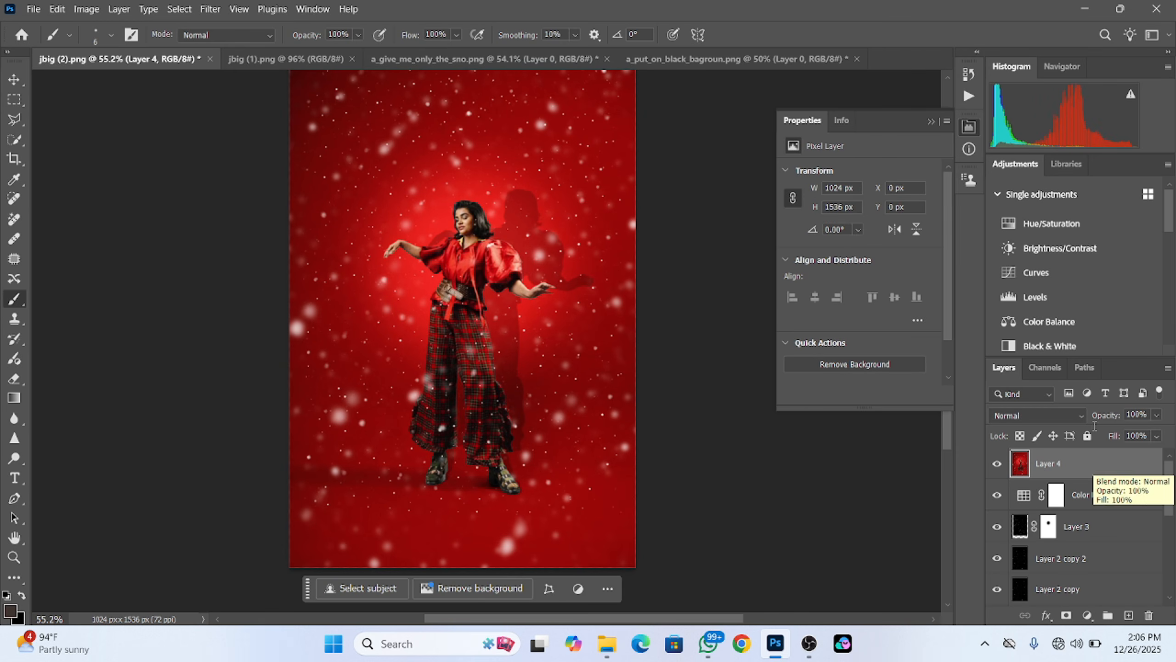
{"action": "left_click", "coordinate": [210, 9]}
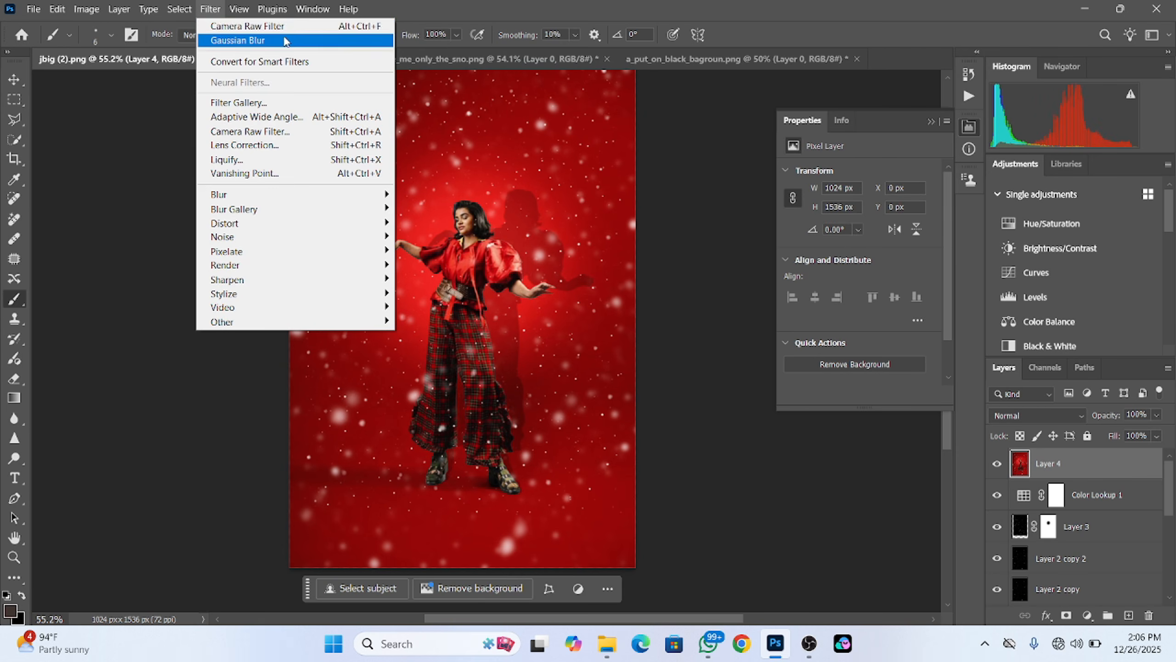
{"action": "left_click", "coordinate": [278, 21]}
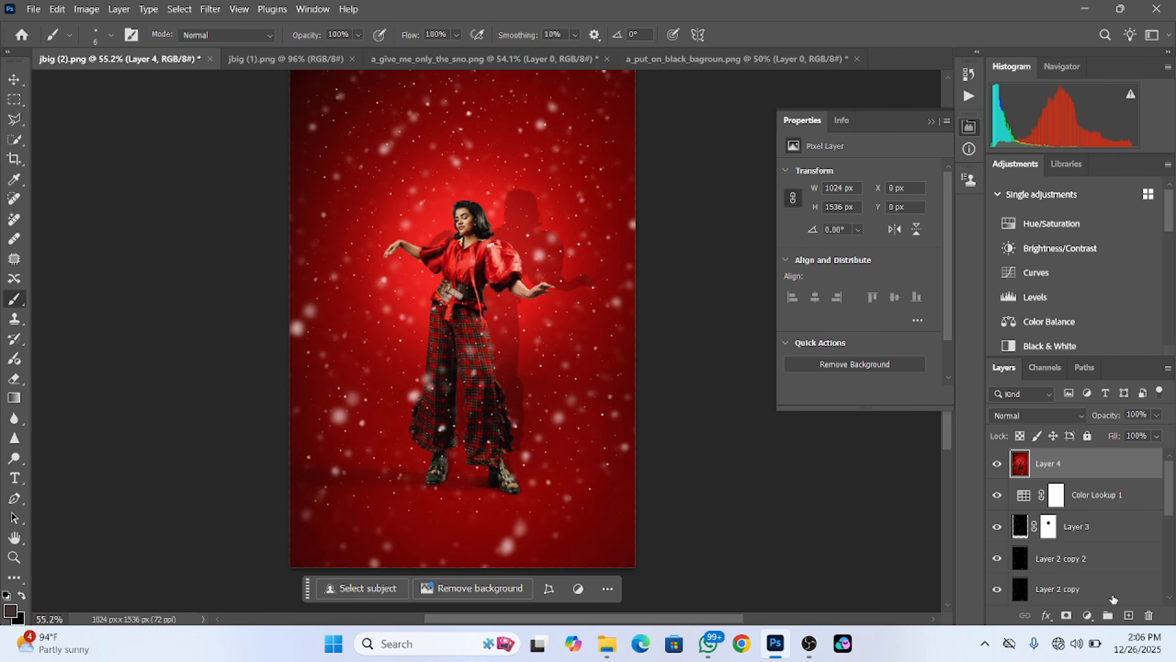
Add a Curves adjustment layer on top and darken the RGB midtones with a point at input 137, output 100.
{"action": "left_click", "coordinate": [1087, 614]}
{"action": "left_click", "coordinate": [1083, 415]}
{"action": "left_click_drag", "start_coordinate": [877, 252], "coordinate": [877, 275]}
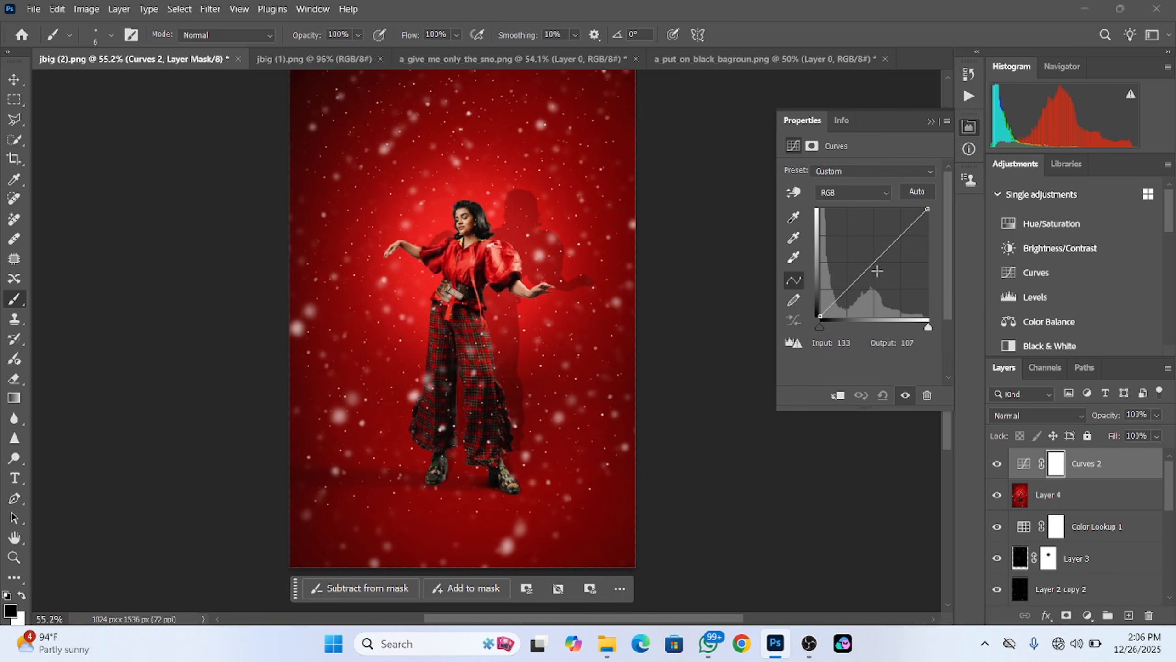
Invert the new Curves mask, paint the darkening in around the shoes with an 82 px white brush, and set the layer's opacity to 60%.
{"action": "key", "text": "ctrl+i"}
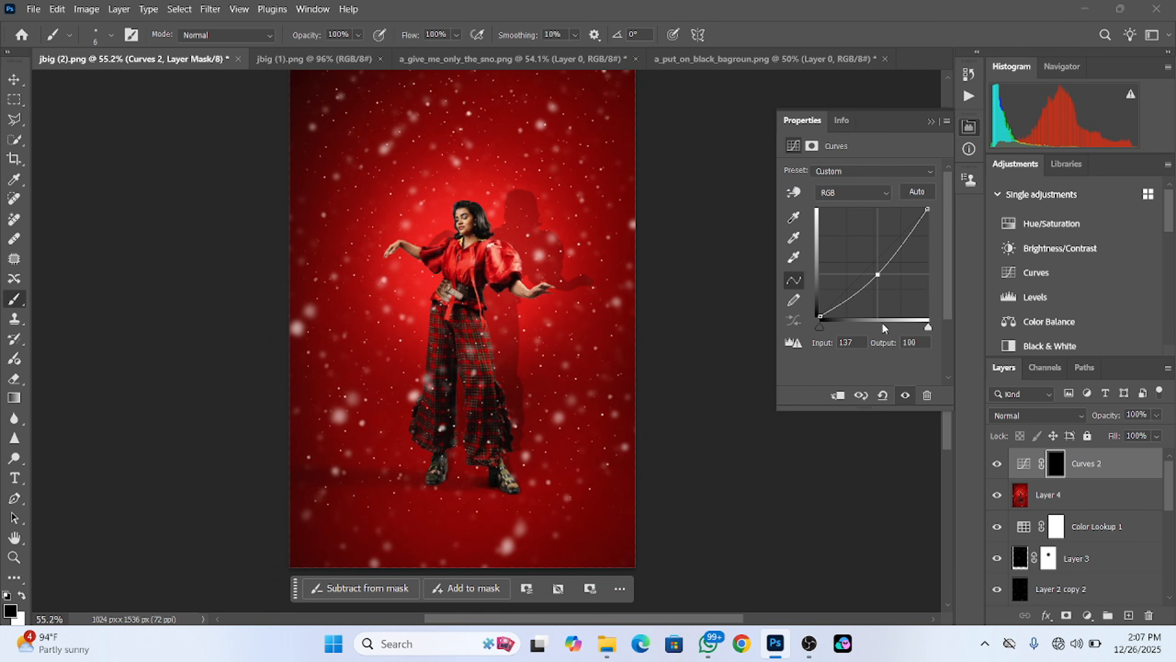
{"action": "left_click_drag", "start_coordinate": [502, 467], "coordinate": [518, 470], "text": "alt"}
{"action": "mouse_move", "coordinate": [500, 474]}
{"action": "left_mouse_down"}
{"action": "mouse_move", "coordinate": [515, 489]}
{"action": "mouse_move", "coordinate": [493, 470]}
{"action": "left_mouse_up"}
{"action": "left_click", "coordinate": [438, 474]}
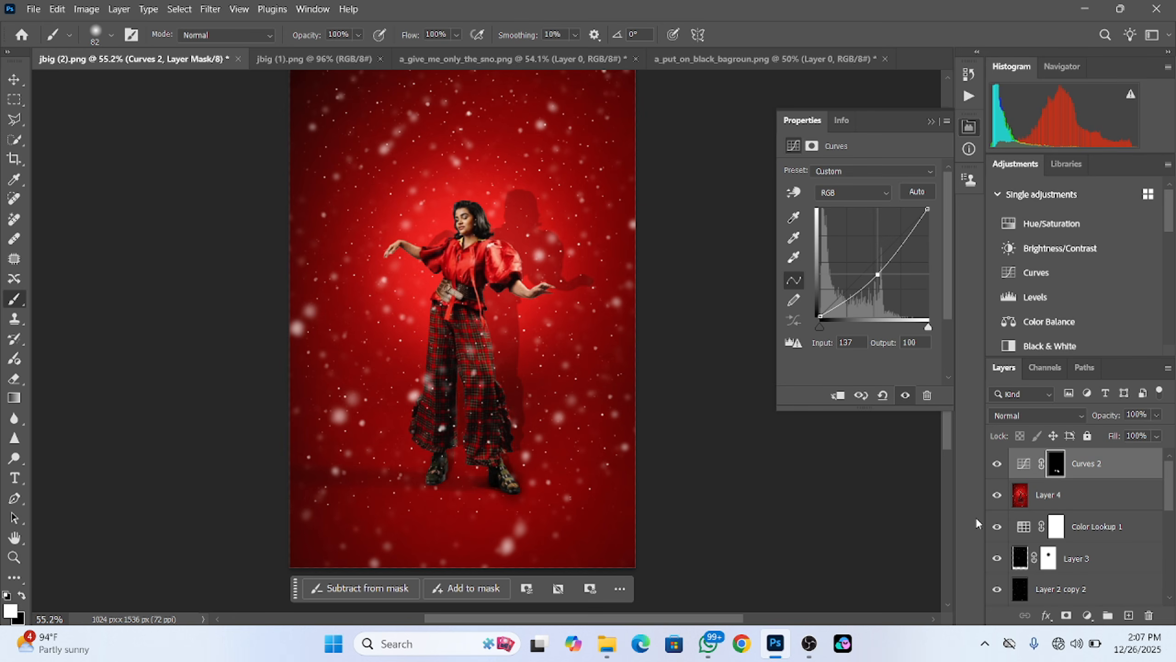
{"action": "left_click", "coordinate": [1155, 416]}
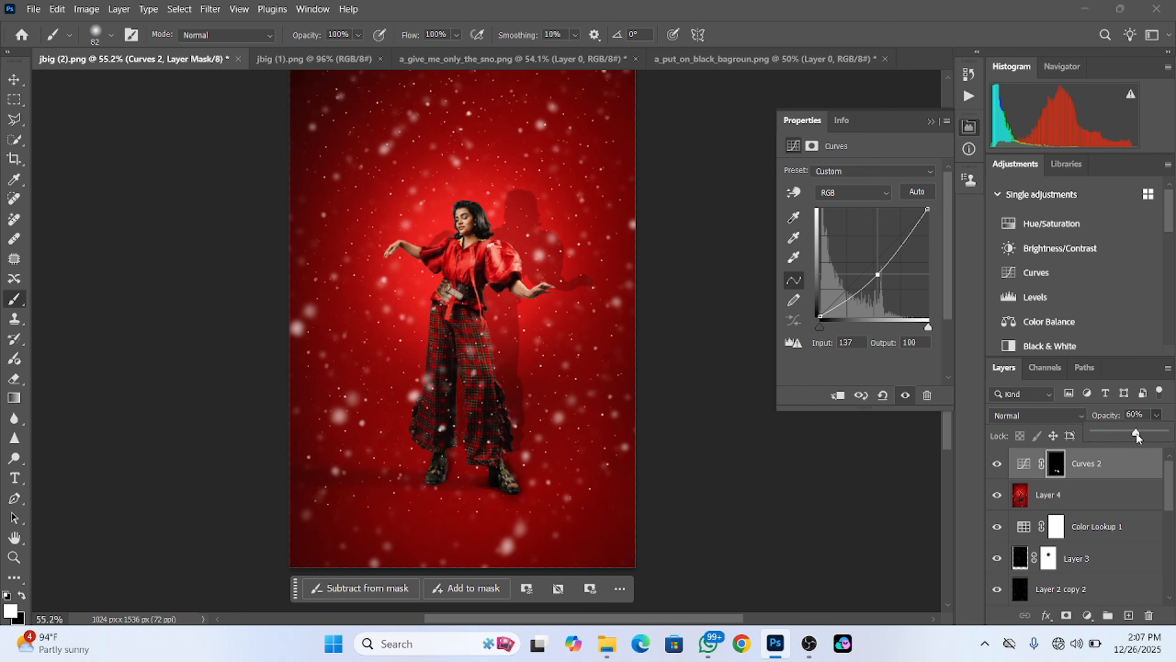
{"action": "scroll", "coordinate": [594, 350], "scroll_direction": "down", "scroll_amount": 1}
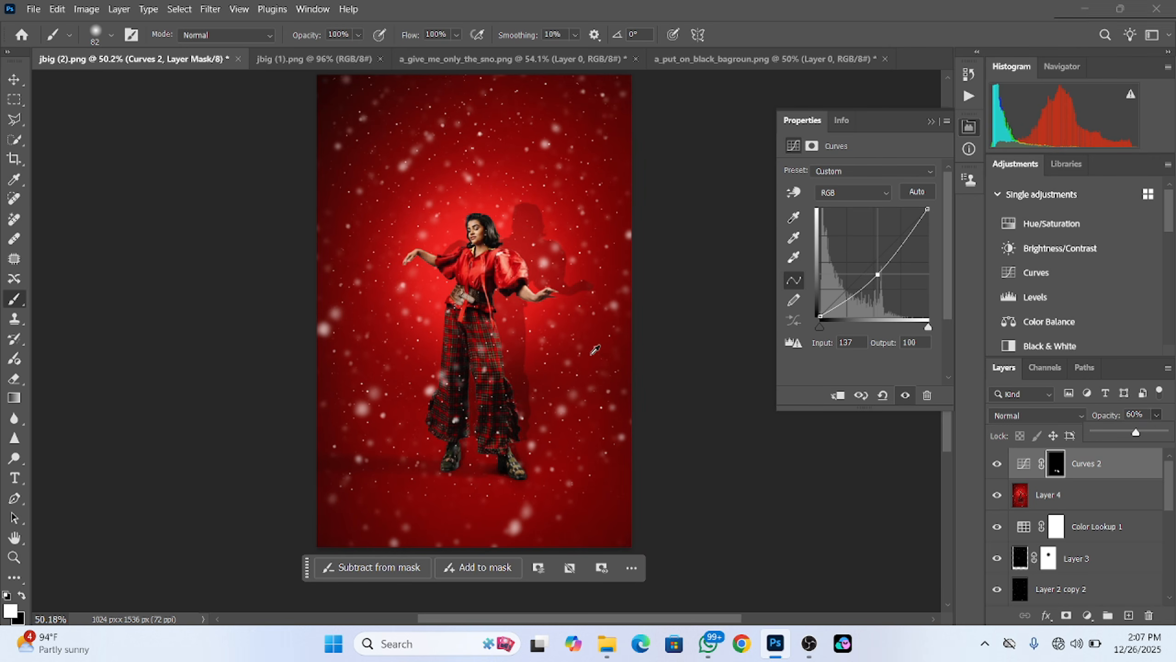
Isolate the original photo, then review the build-up by showing the Color Fill, woman cutout, Curves 1 glow and drop shadow layers.
{"action": "scroll", "coordinate": [1119, 564], "scroll_direction": "down", "scroll_amount": 5}
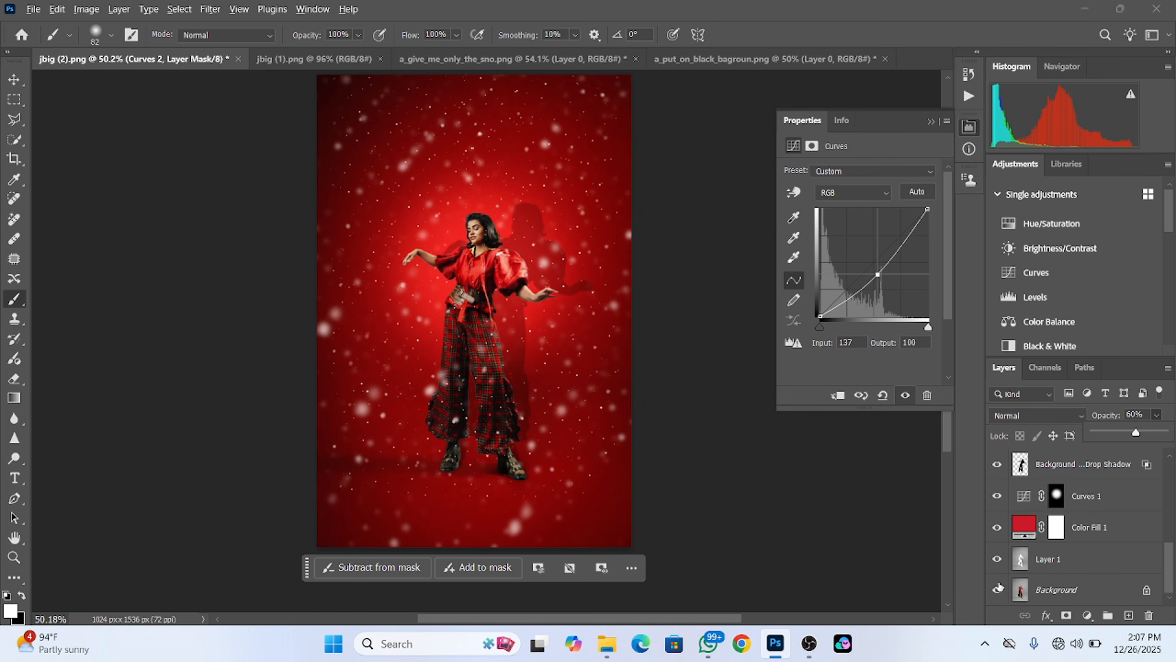
{"action": "left_click", "coordinate": [998, 588], "text": "alt"}
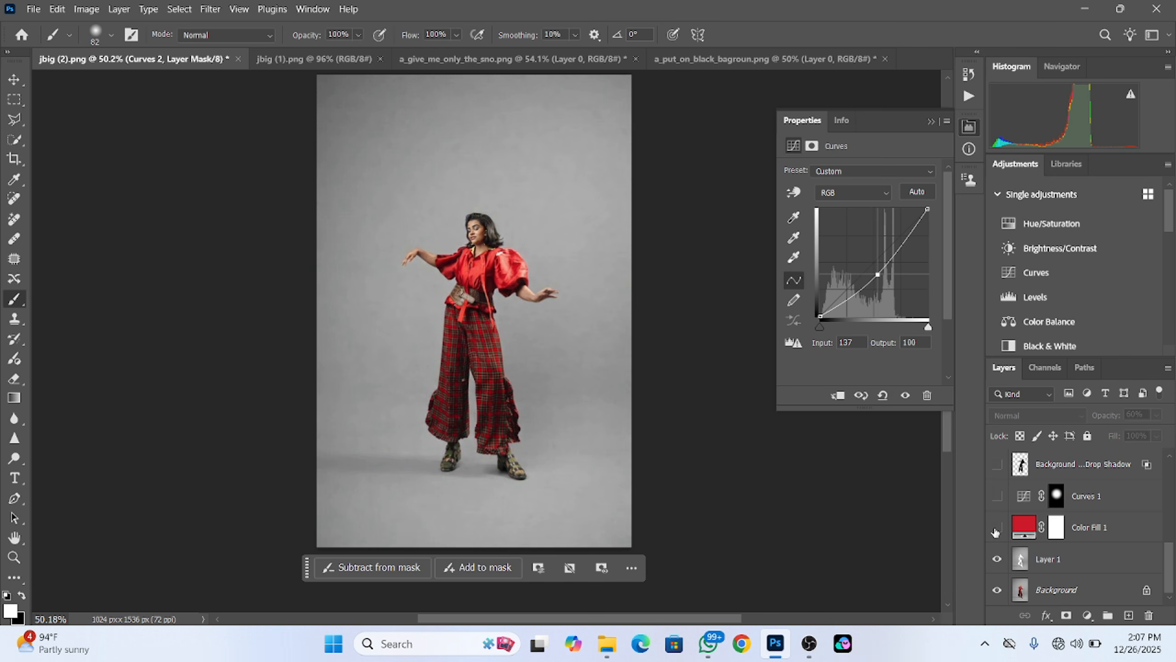
{"action": "left_click", "coordinate": [996, 528]}
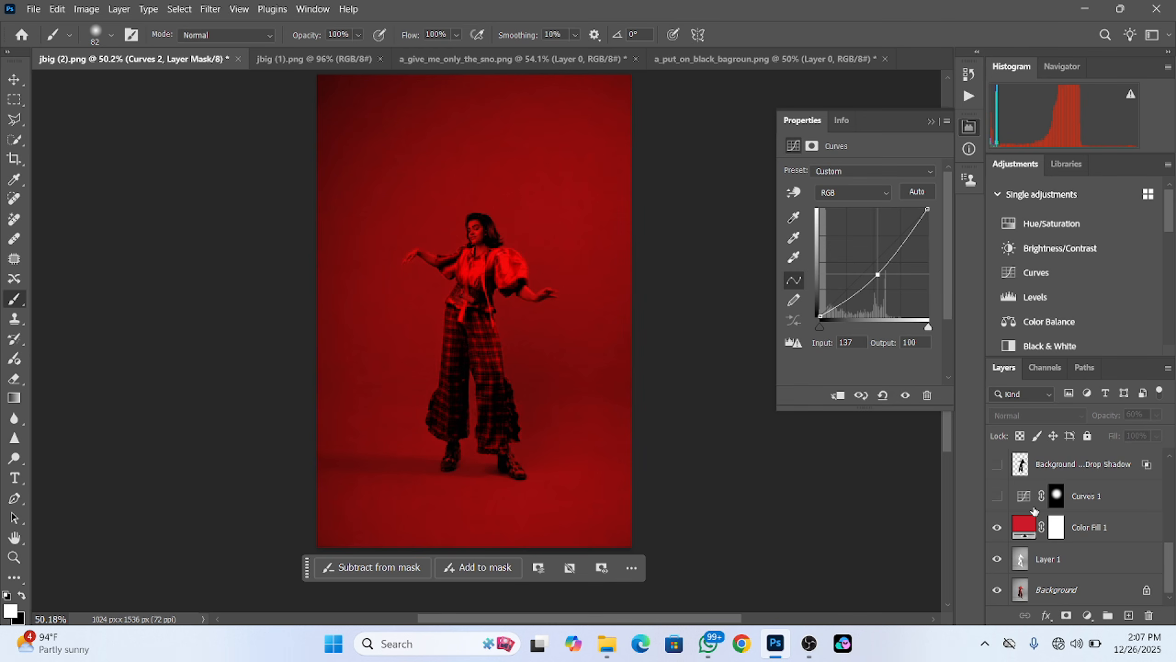
{"action": "scroll", "coordinate": [1035, 510], "scroll_direction": "up", "scroll_amount": 1}
{"action": "left_click", "coordinate": [998, 465]}
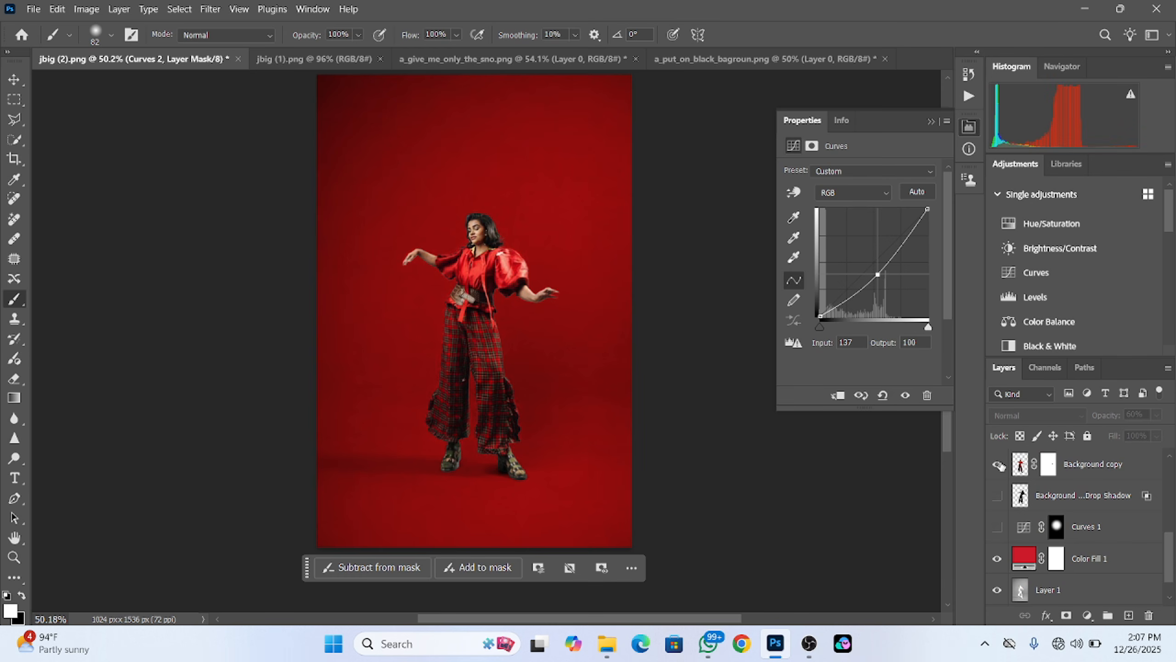
{"action": "left_click", "coordinate": [998, 559]}
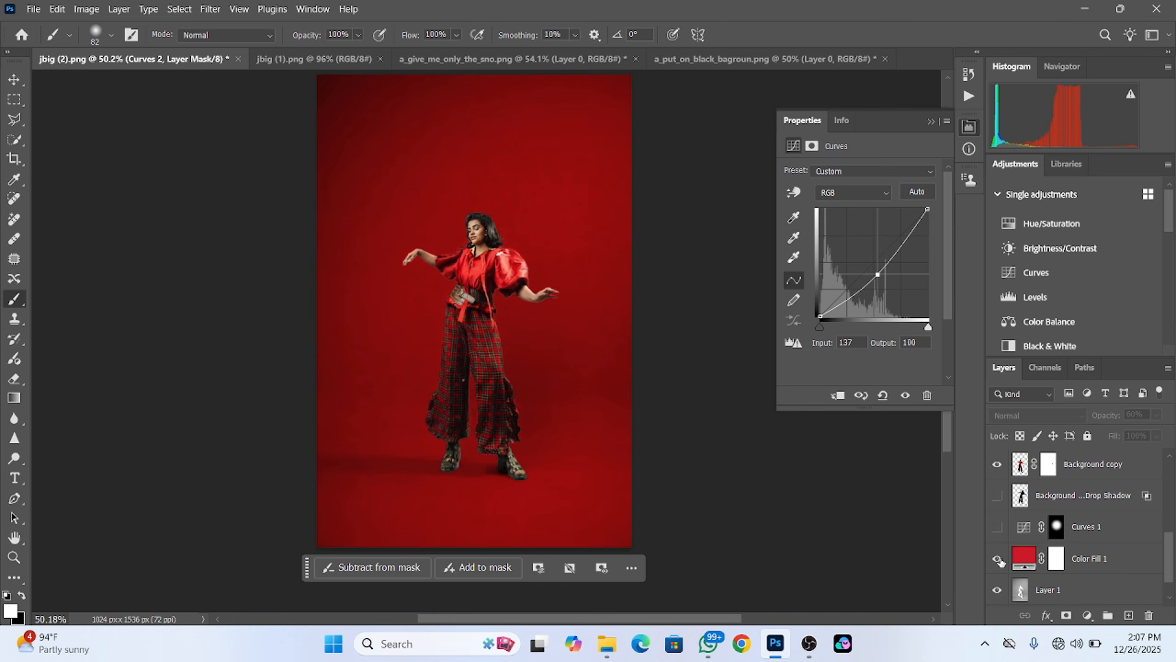
{"action": "left_click", "coordinate": [998, 528]}
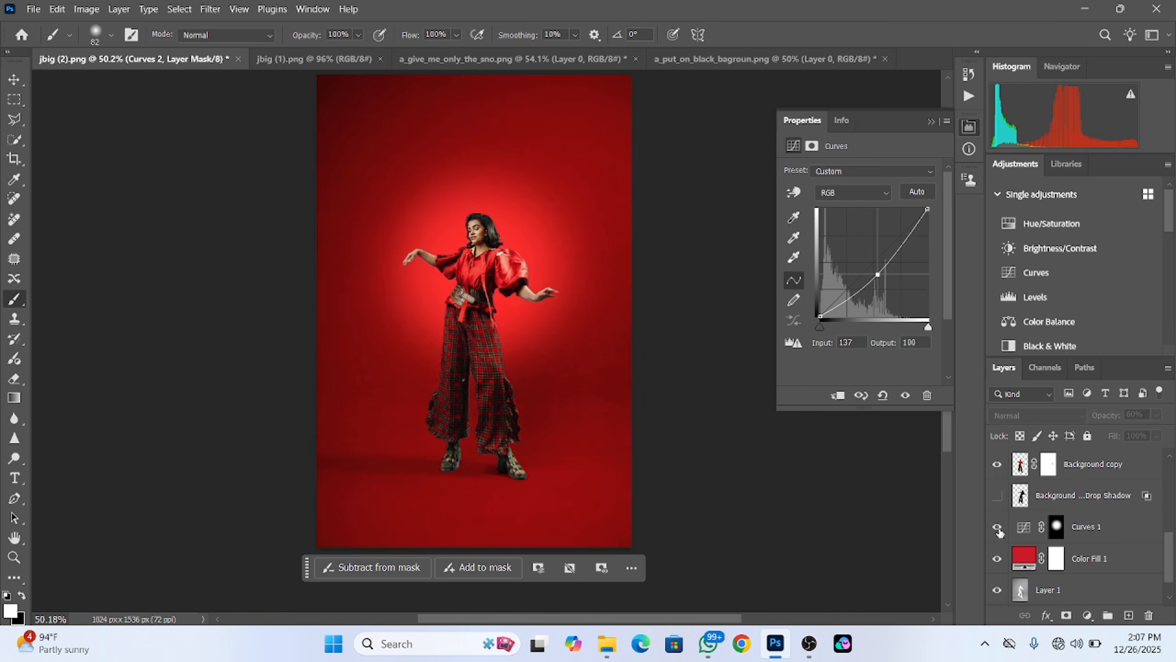
{"action": "left_click", "coordinate": [998, 496]}
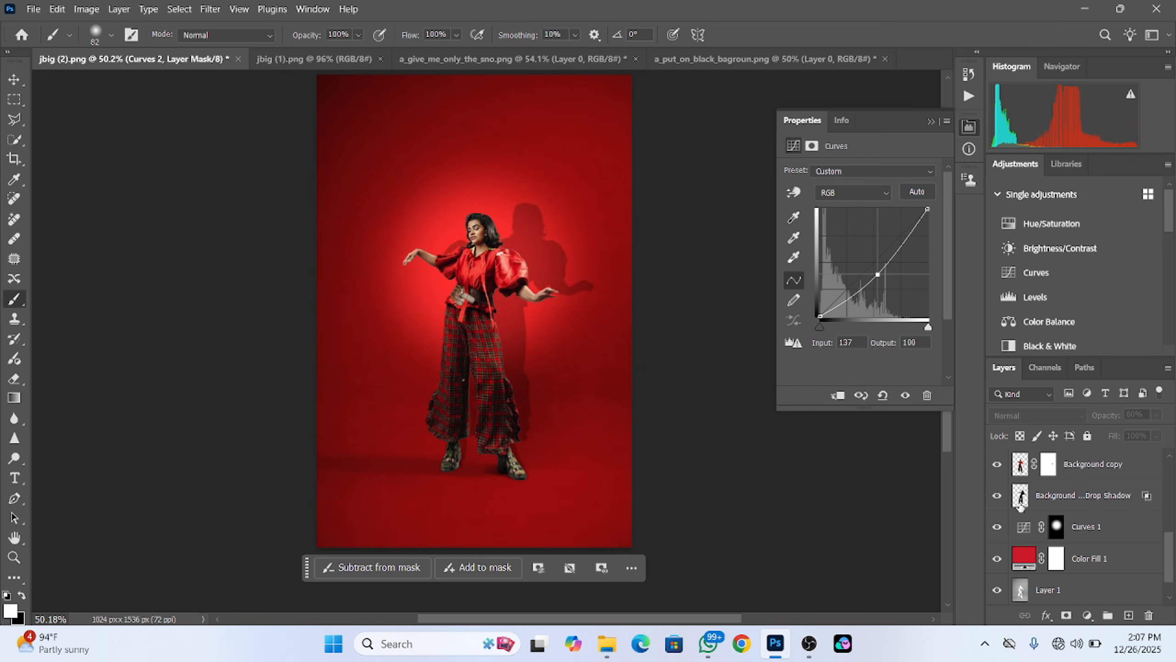
Show the snow layers, Color Lookup 1, Layer 4 and Curves 2 in turn to review the full composite.
{"action": "scroll", "coordinate": [1020, 506], "scroll_direction": "up", "scroll_amount": 1}
{"action": "left_click", "coordinate": [998, 464]}
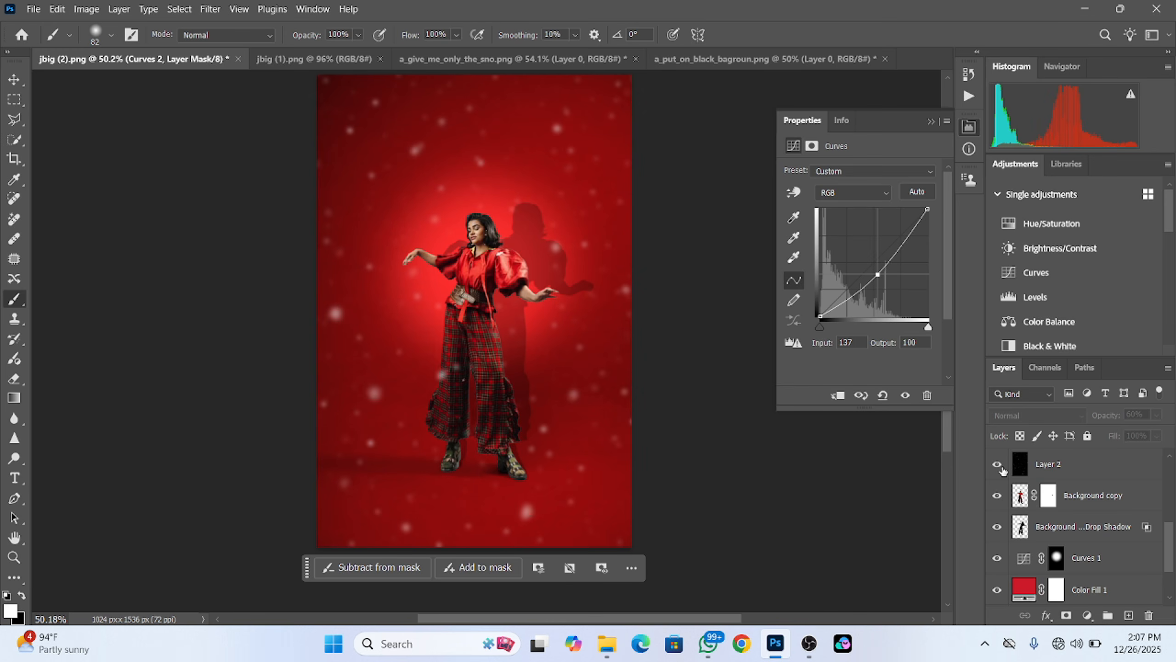
{"action": "scroll", "coordinate": [1017, 479], "scroll_direction": "up", "scroll_amount": 1}
{"action": "left_click", "coordinate": [998, 464]}
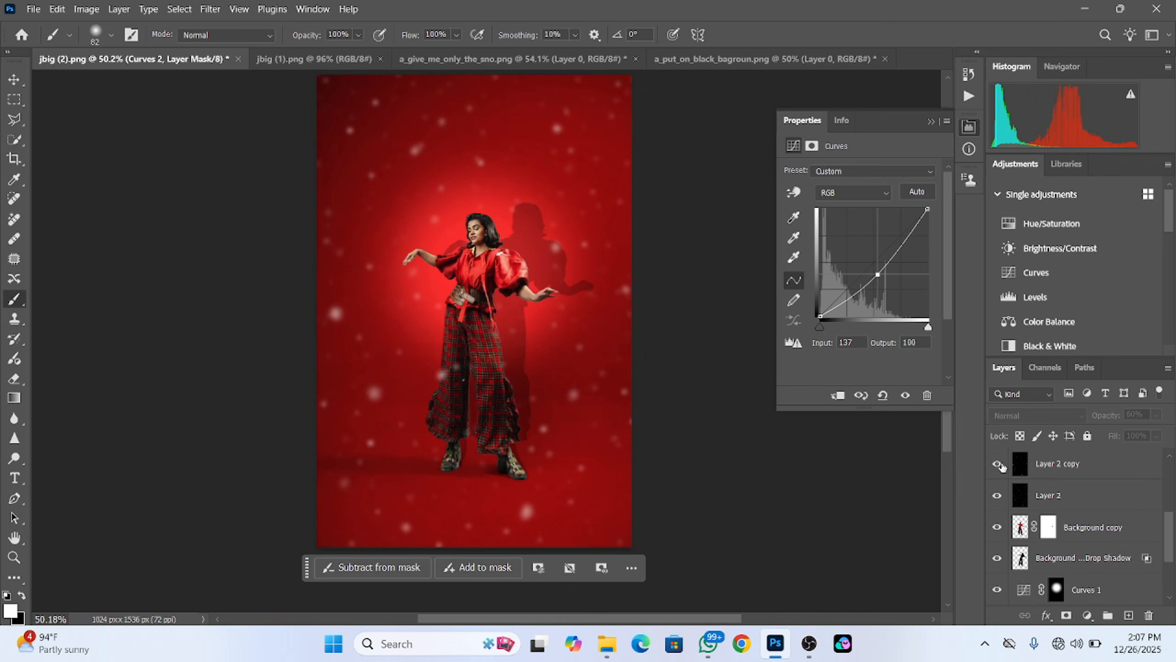
{"action": "scroll", "coordinate": [1022, 487], "scroll_direction": "up", "scroll_amount": 2}
{"action": "left_click", "coordinate": [998, 496]}
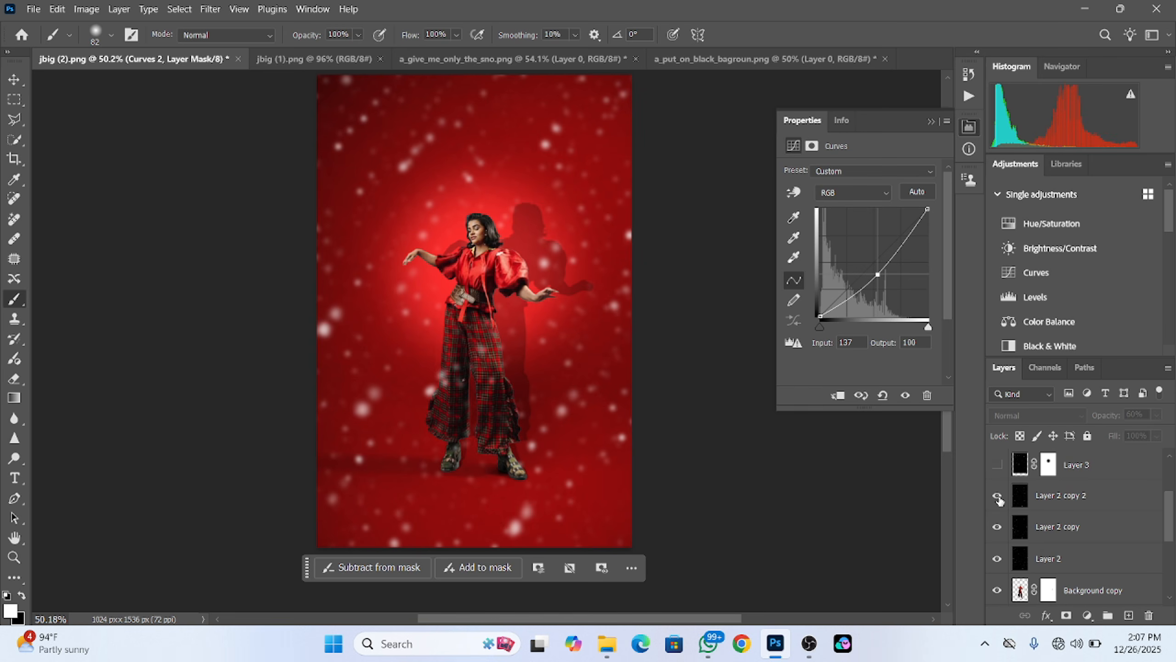
{"action": "left_click", "coordinate": [998, 464]}
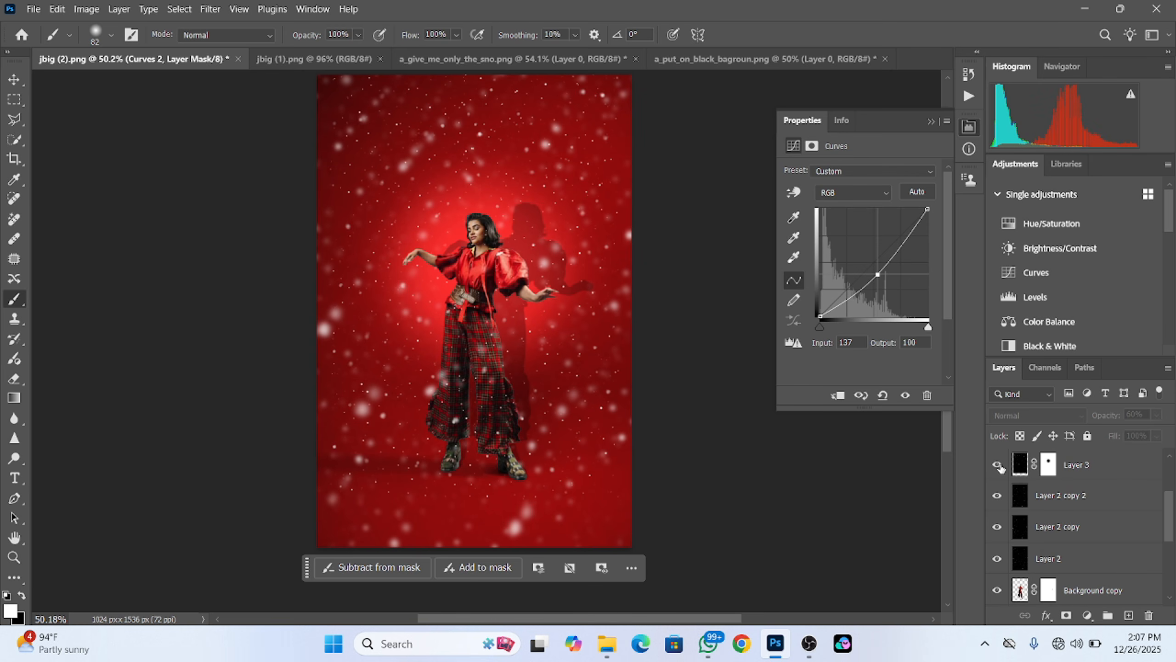
{"action": "scroll", "coordinate": [1030, 487], "scroll_direction": "up", "scroll_amount": 2}
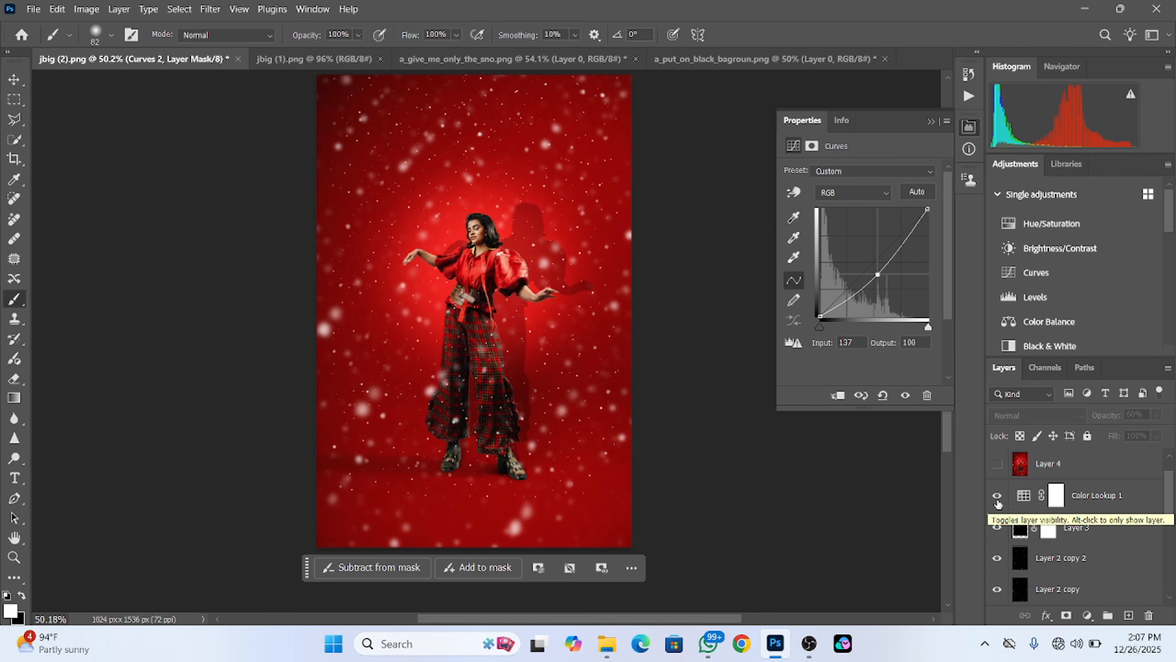
{"action": "left_click", "coordinate": [998, 464]}
{"action": "scroll", "coordinate": [1057, 522], "scroll_direction": "up", "scroll_amount": 1}
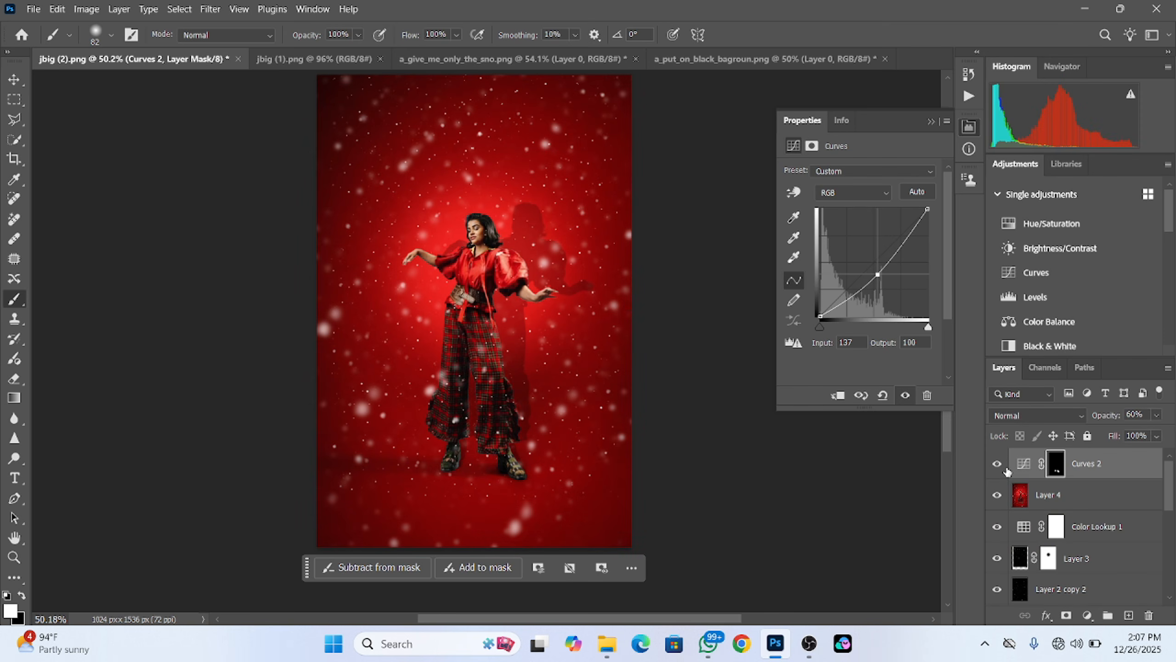
{"action": "scroll", "coordinate": [674, 410], "scroll_direction": "up", "scroll_amount": 2}
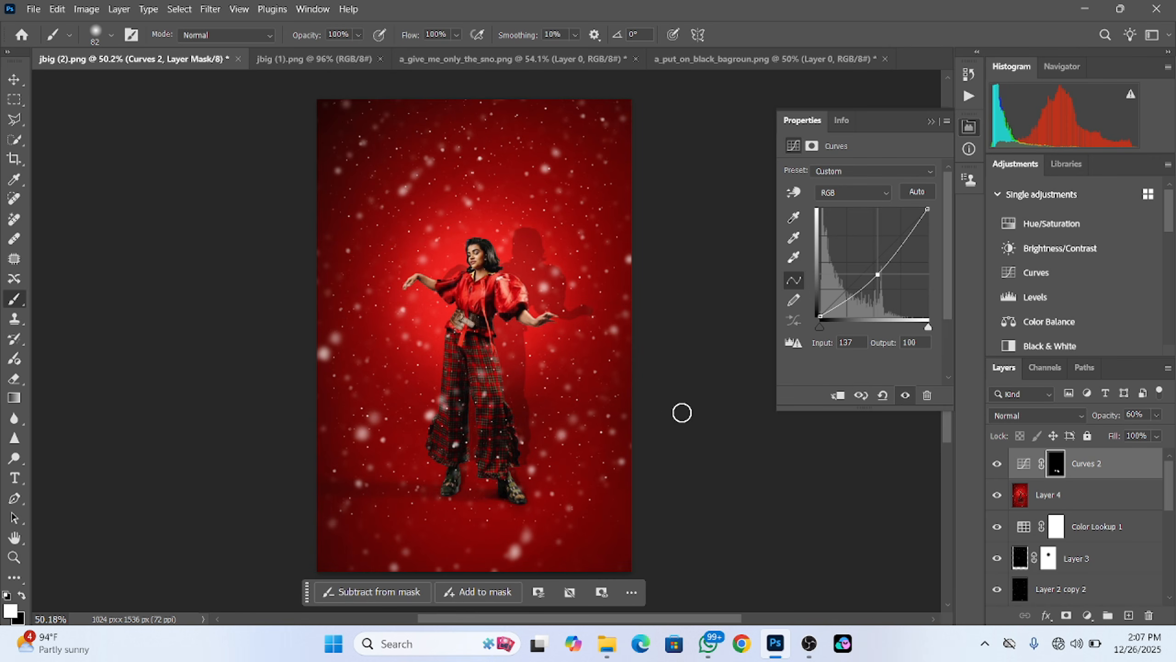
{"action": "scroll", "coordinate": [658, 412], "scroll_direction": "up", "scroll_amount": 1}
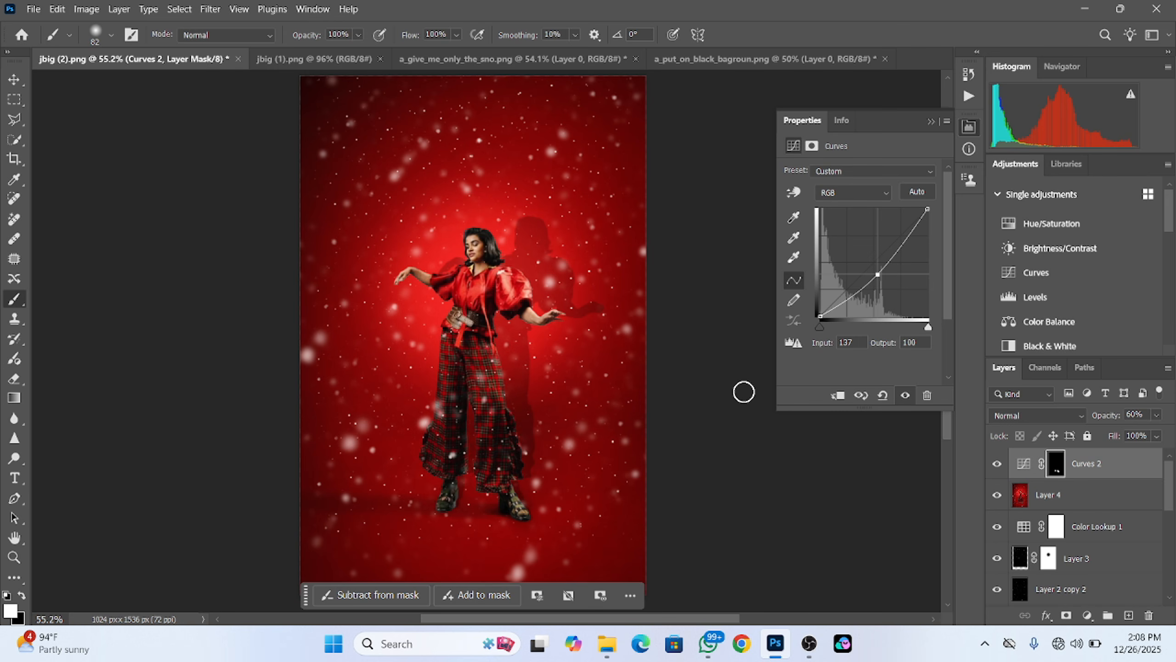
{"action": "scroll", "coordinate": [1053, 520], "scroll_direction": "down", "scroll_amount": 5}
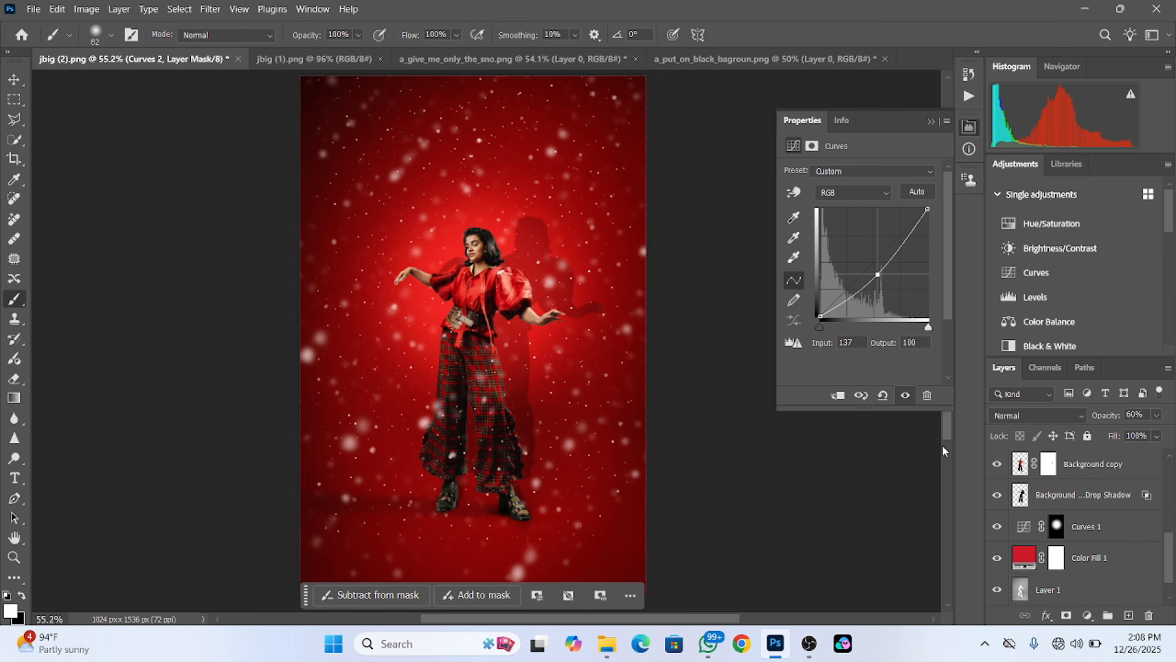
Switch to the jbig (1).png document and view the whole photo of the man in the red jacket.
{"action": "left_click", "coordinate": [296, 59]}
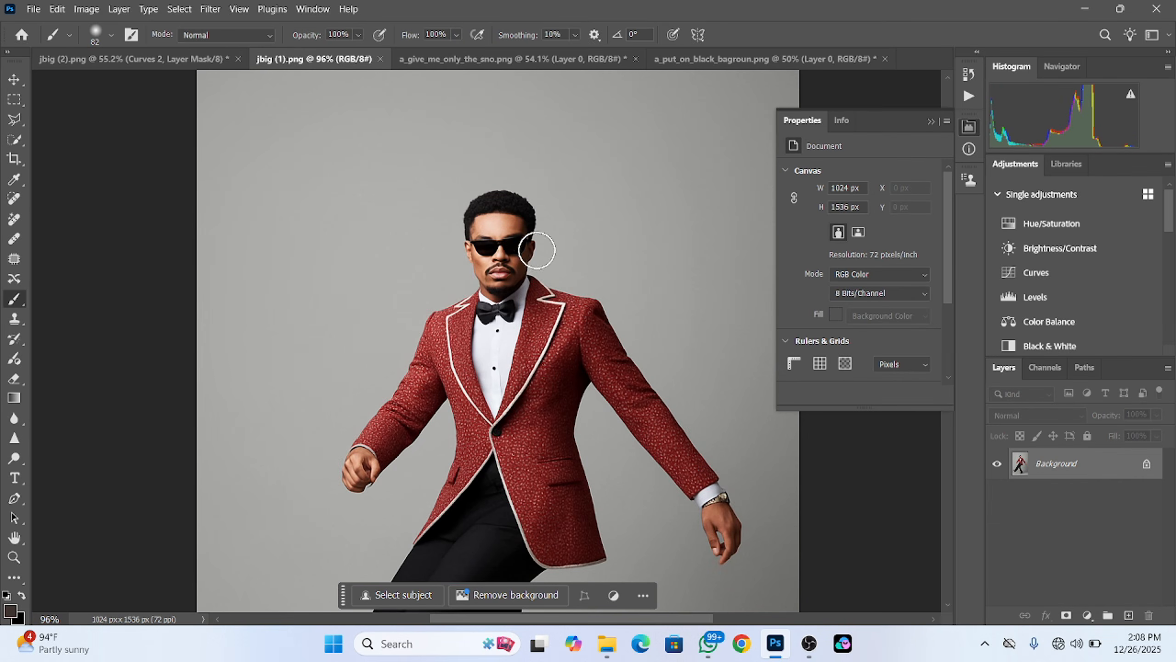
{"action": "scroll", "coordinate": [538, 244], "scroll_direction": "down", "scroll_amount": 3}
{"action": "left_click_drag", "start_coordinate": [514, 352], "coordinate": [457, 300]}
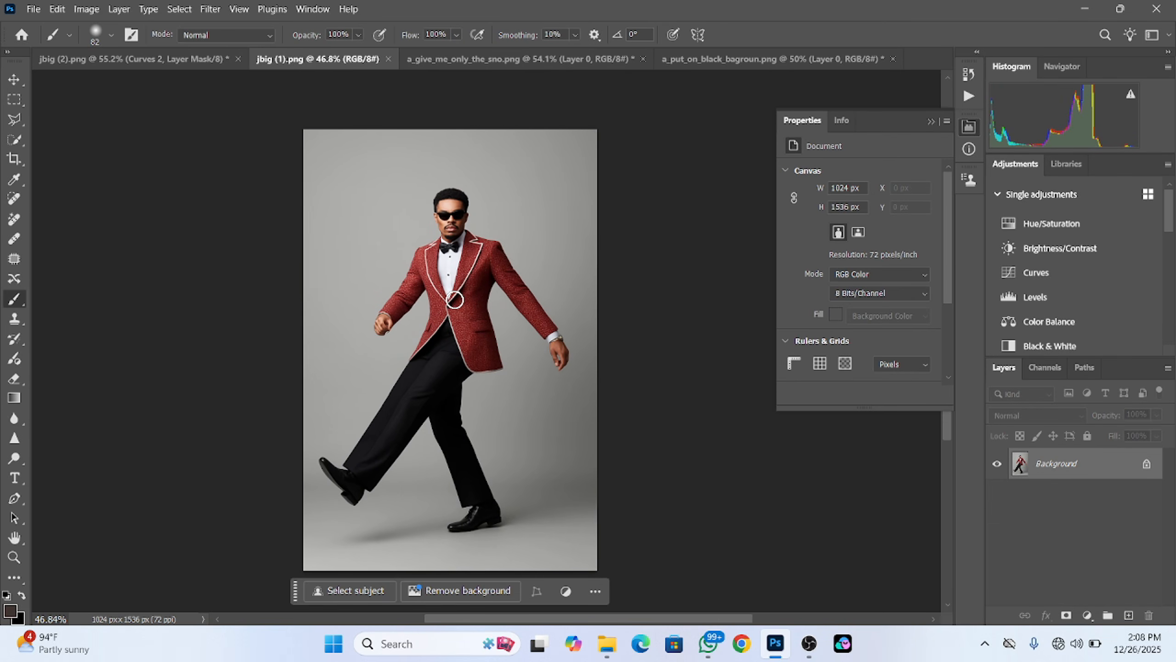
{"action": "left_click", "coordinate": [124, 59]}
{"action": "left_click", "coordinate": [334, 63]}
Extend the man's photo to a 4:5 canvas of 1372 x 1715 px, filling the new edges with Content-Aware Fill.
{"action": "left_click", "coordinate": [18, 159]}
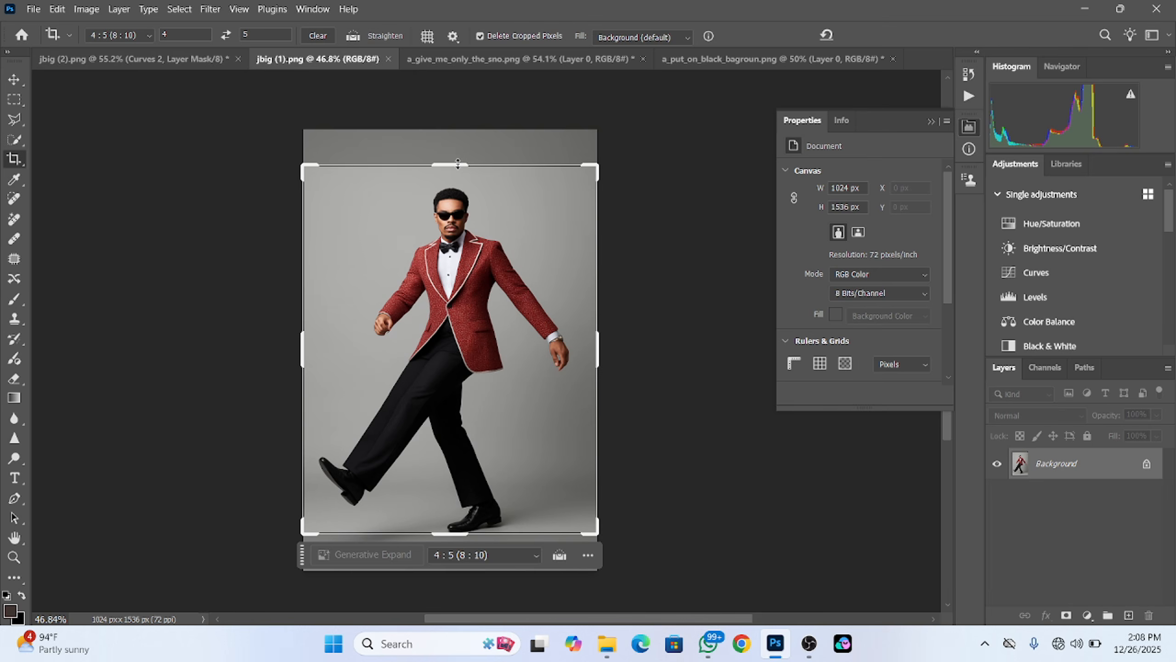
{"action": "left_click_drag", "start_coordinate": [458, 164], "coordinate": [457, 125]}
{"action": "left_click_drag", "start_coordinate": [452, 571], "coordinate": [452, 589]}
{"action": "left_click_drag", "start_coordinate": [443, 114], "coordinate": [445, 96]}
{"action": "left_click", "coordinate": [632, 35]}
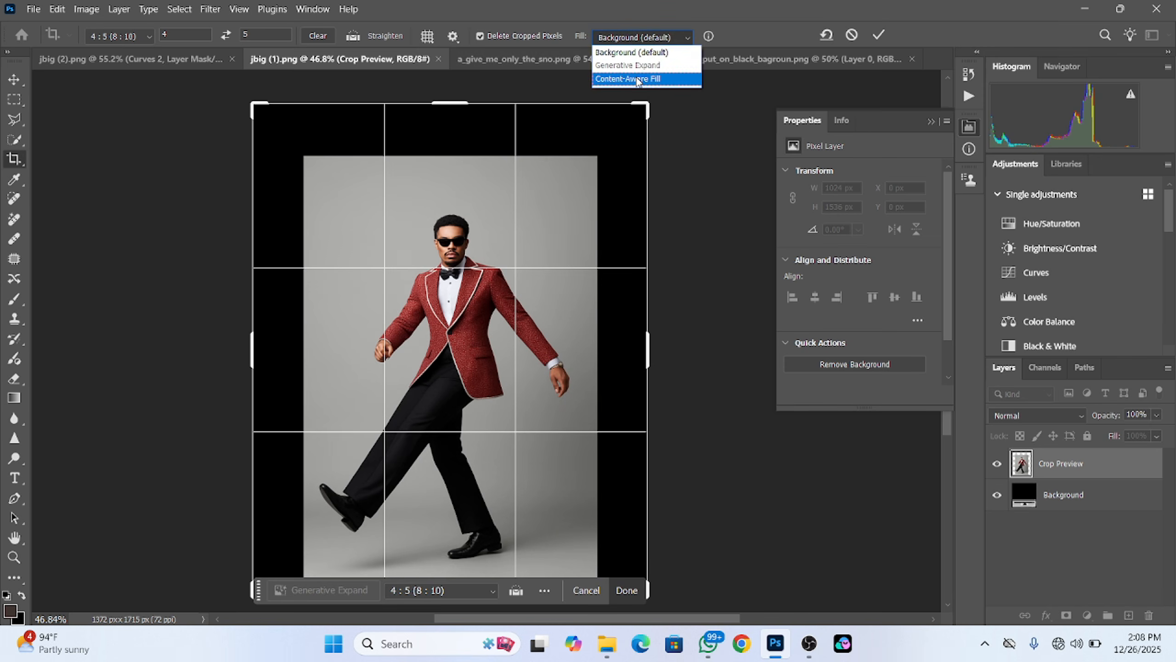
{"action": "left_click", "coordinate": [628, 79]}
{"action": "left_click", "coordinate": [875, 37]}
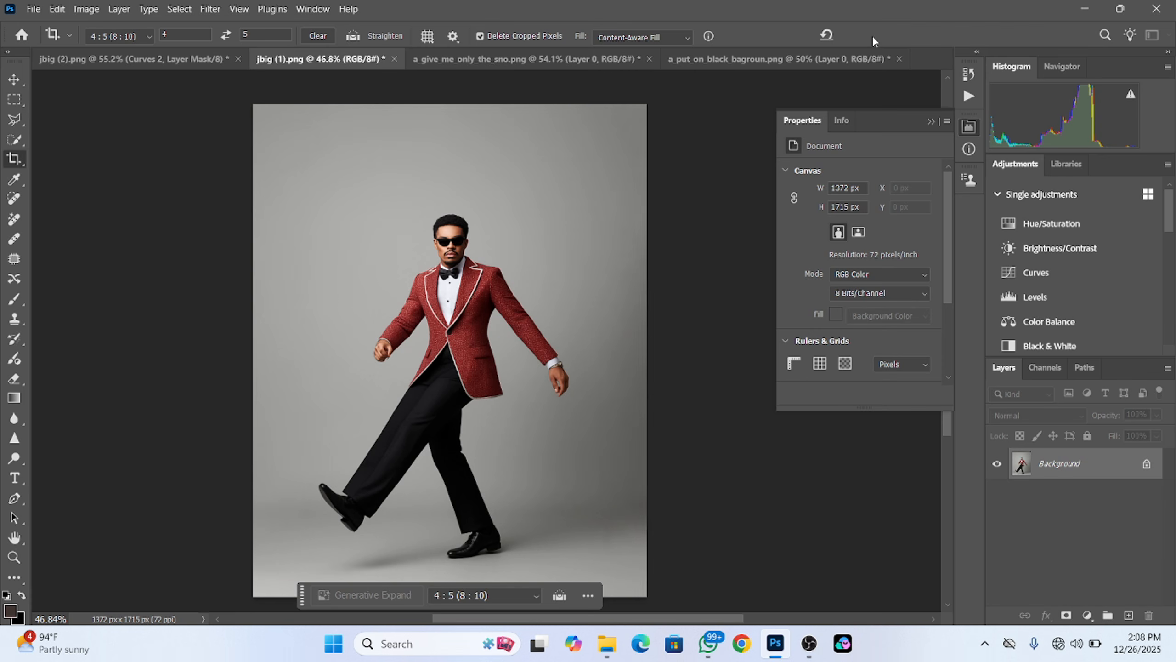
{"action": "scroll", "coordinate": [326, 236], "scroll_direction": "down", "scroll_amount": 1}
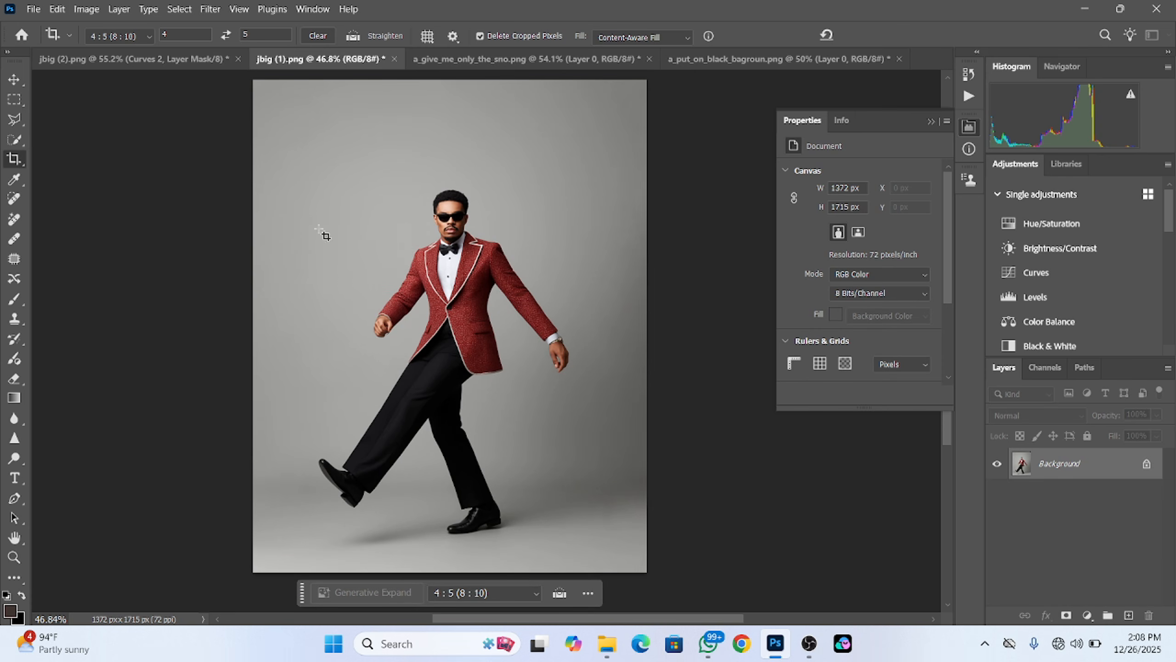
Select the man as the subject and invert the selection to cover the grey backdrop.
{"action": "left_click", "coordinate": [19, 140]}
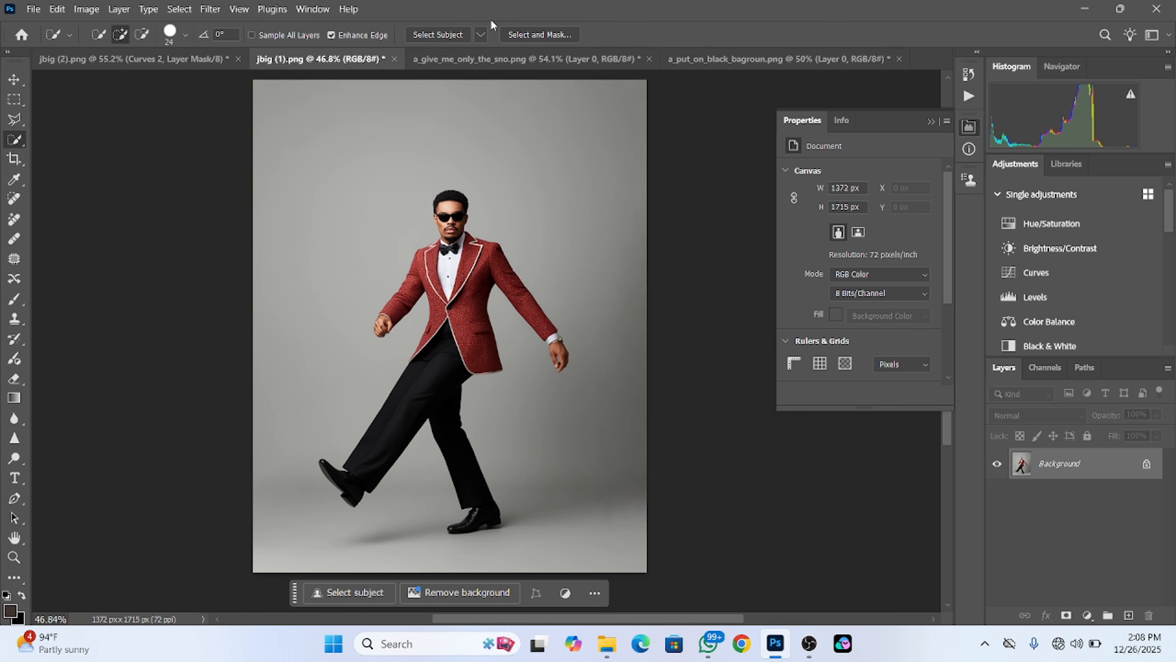
{"action": "left_click", "coordinate": [456, 37]}
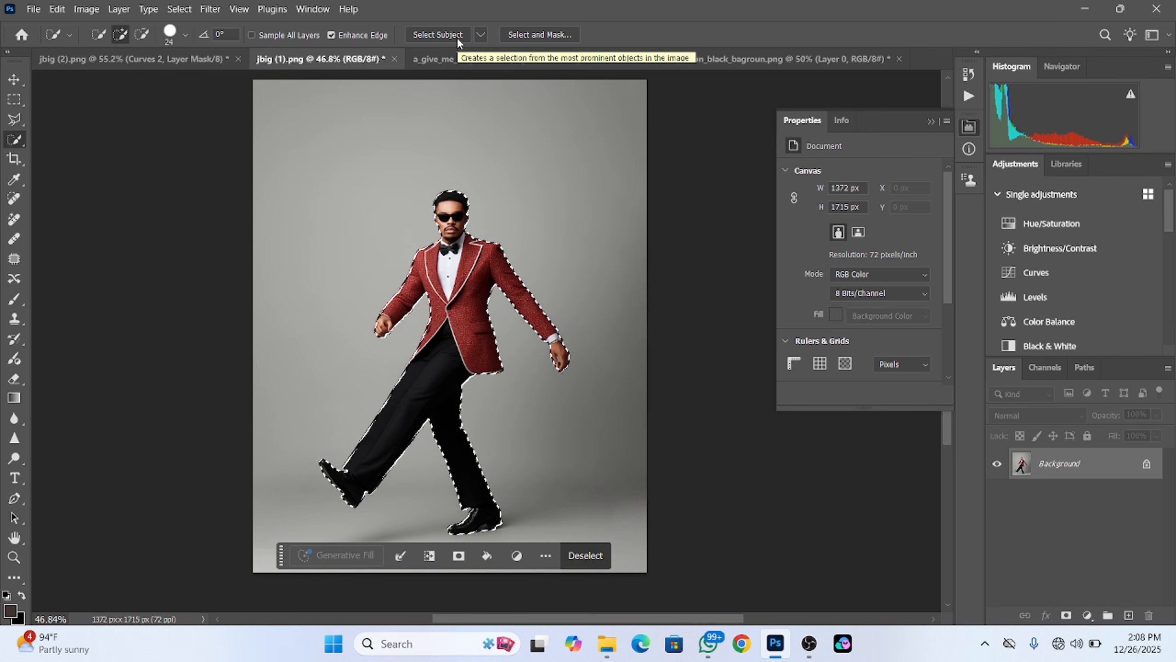
{"action": "right_click", "coordinate": [433, 278]}
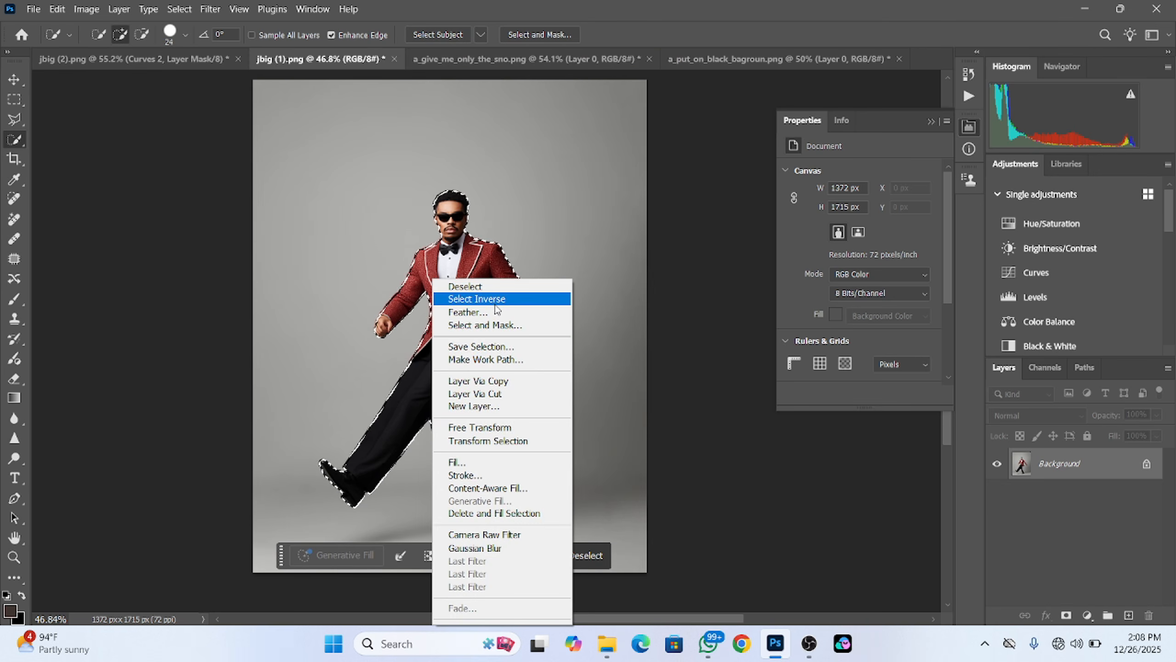
{"action": "left_click", "coordinate": [493, 300]}
Duplicate the Background layer, cut the selected backdrop to its own layer, and stack the man's cutout above it.
{"action": "left_click_drag", "start_coordinate": [1060, 463], "coordinate": [1129, 614]}
{"action": "right_click", "coordinate": [435, 277]}
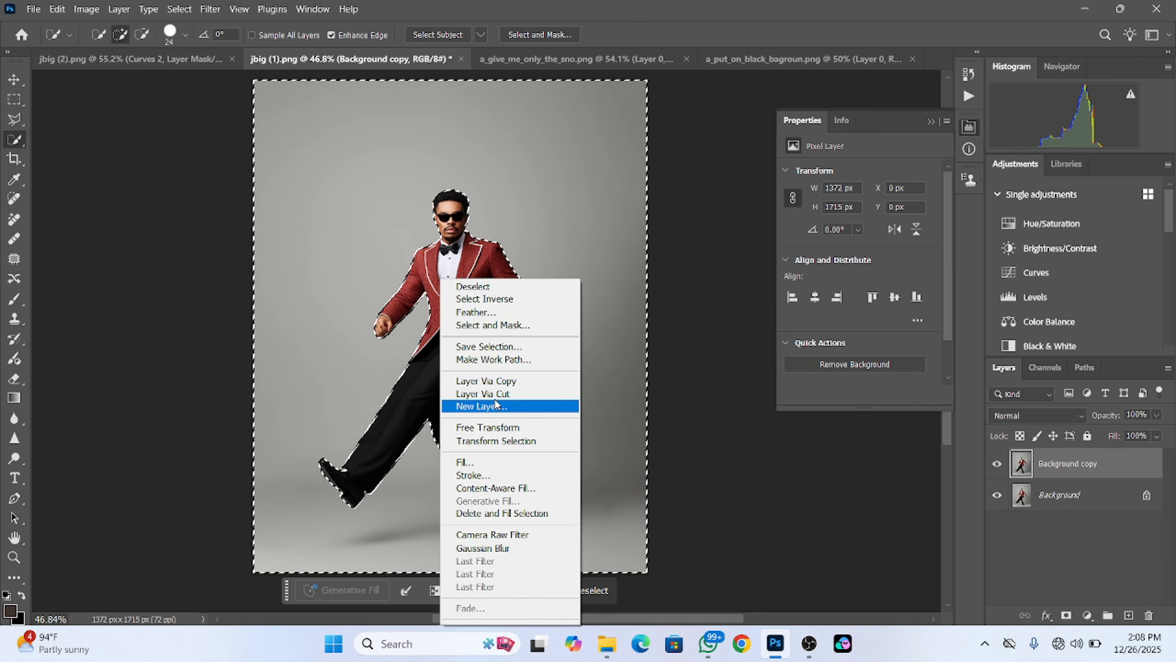
{"action": "left_click", "coordinate": [494, 393]}
{"action": "left_click_drag", "start_coordinate": [1075, 503], "coordinate": [1079, 454]}
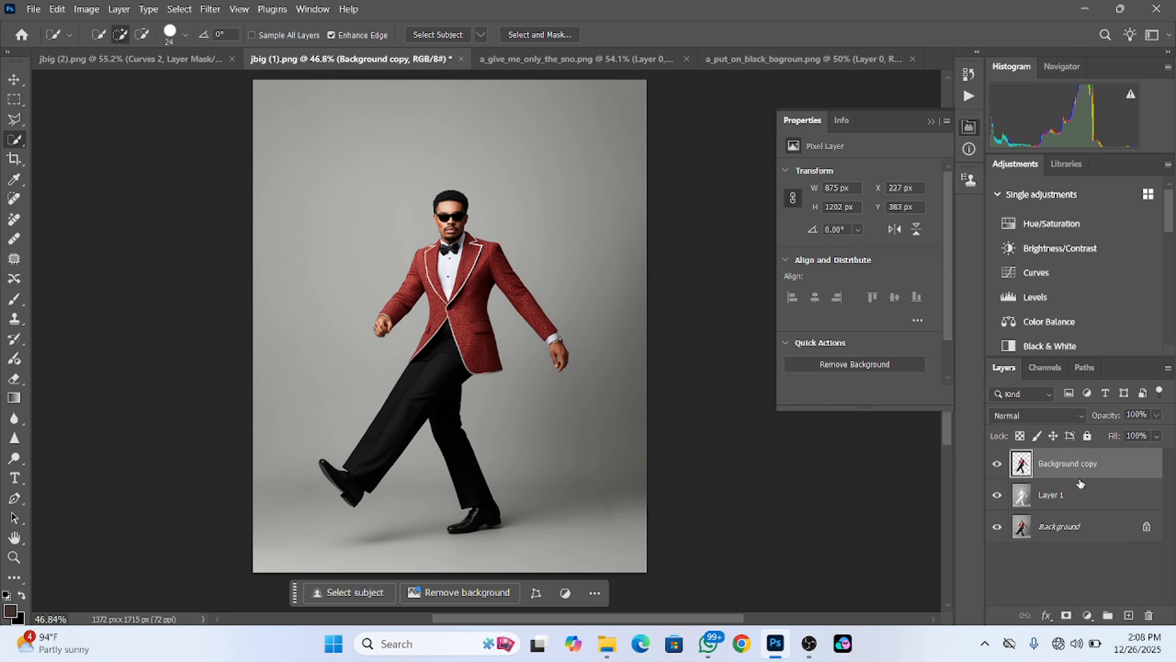
Copy the red Color Fill 1 layer from jbig (2).png into the man's document, directly above the backdrop in Layer 1.
{"action": "left_click", "coordinate": [1084, 499]}
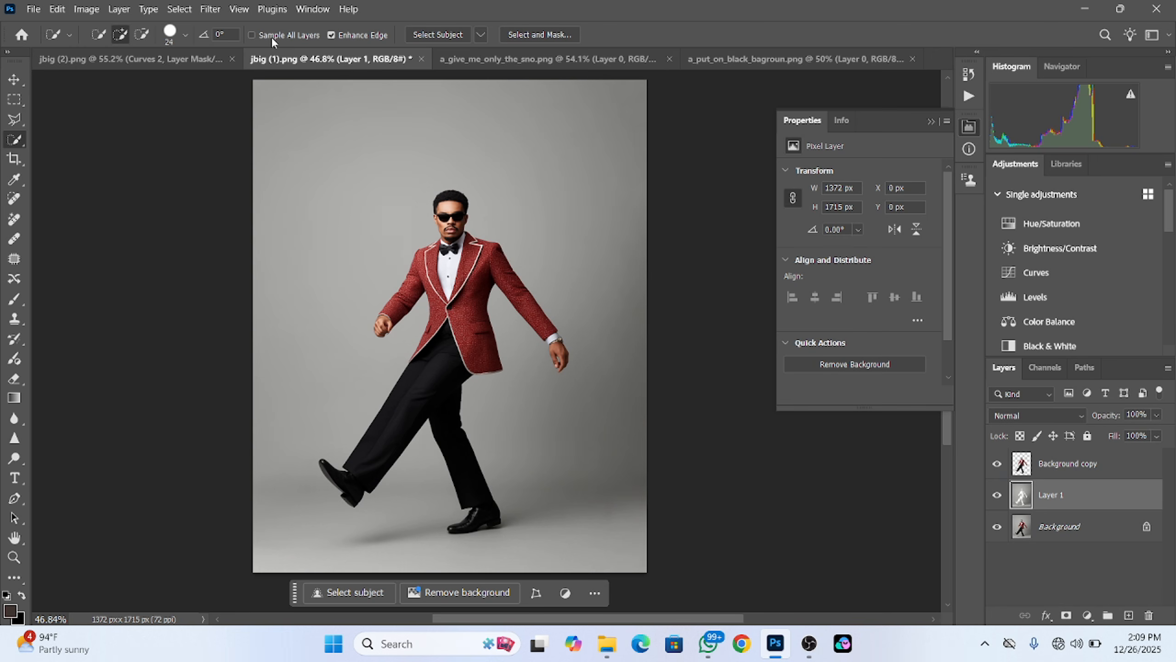
{"action": "left_click", "coordinate": [200, 57]}
{"action": "scroll", "coordinate": [1081, 550], "scroll_direction": "down", "scroll_amount": 3}
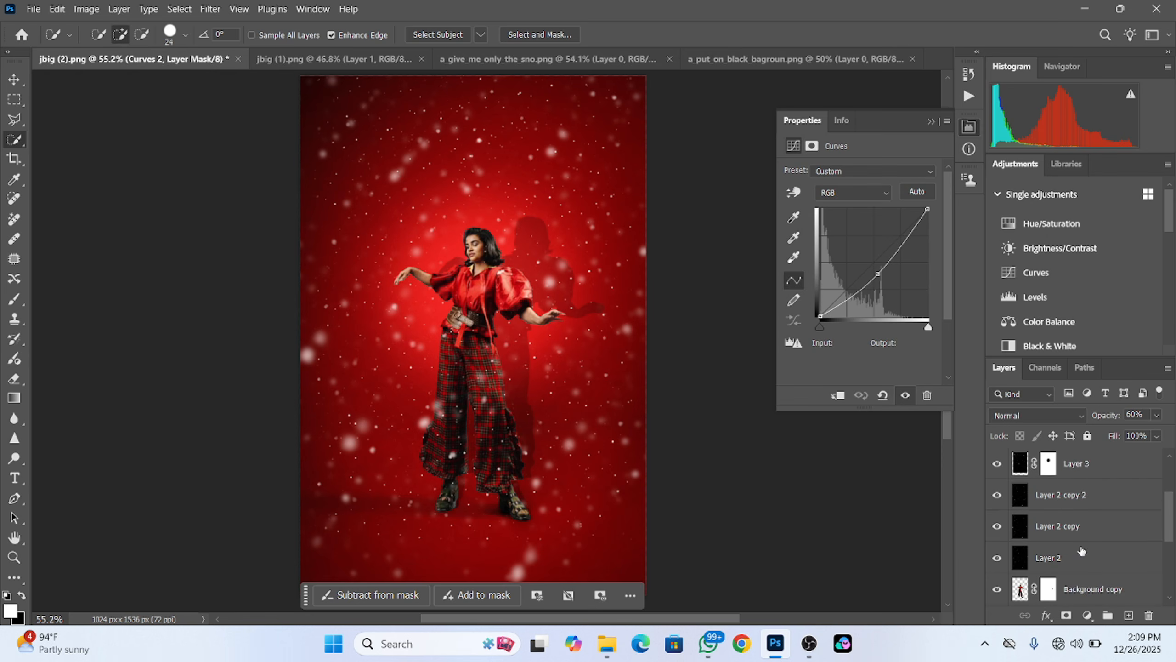
{"action": "scroll", "coordinate": [1081, 551], "scroll_direction": "down", "scroll_amount": 3}
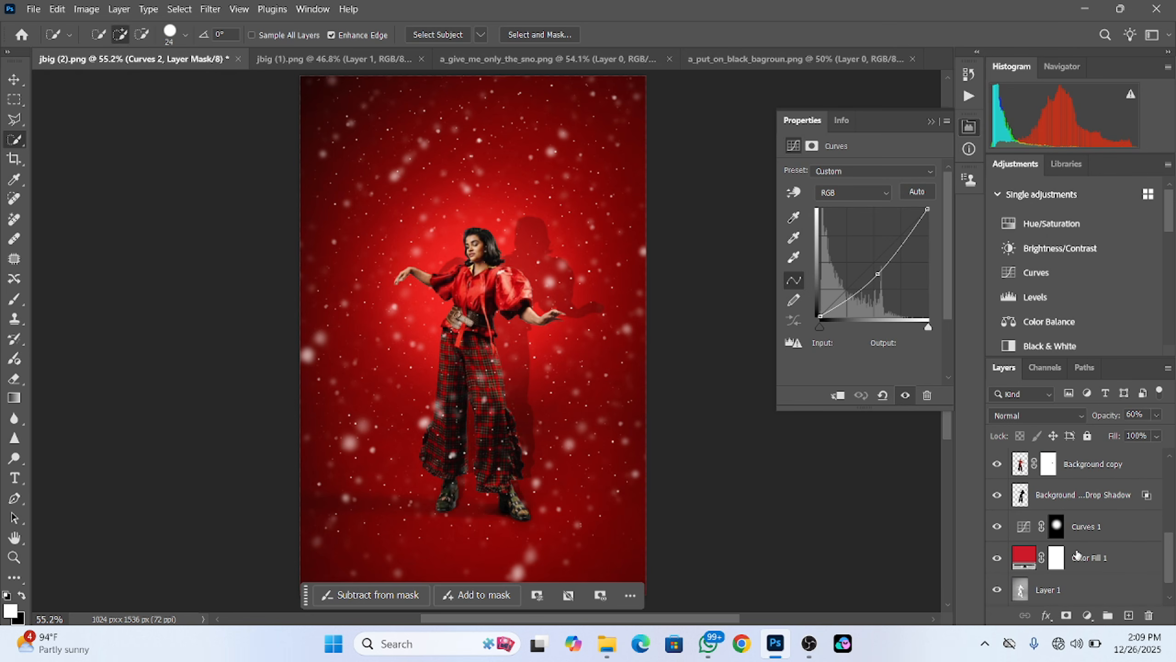
{"action": "mouse_move", "coordinate": [1092, 555]}
{"action": "left_mouse_down"}
{"action": "mouse_move", "coordinate": [1093, 518]}
{"action": "mouse_move", "coordinate": [404, 77]}
{"action": "mouse_move", "coordinate": [355, 58]}
{"action": "mouse_move", "coordinate": [442, 141]}
{"action": "mouse_move", "coordinate": [481, 245]}
{"action": "left_mouse_up"}
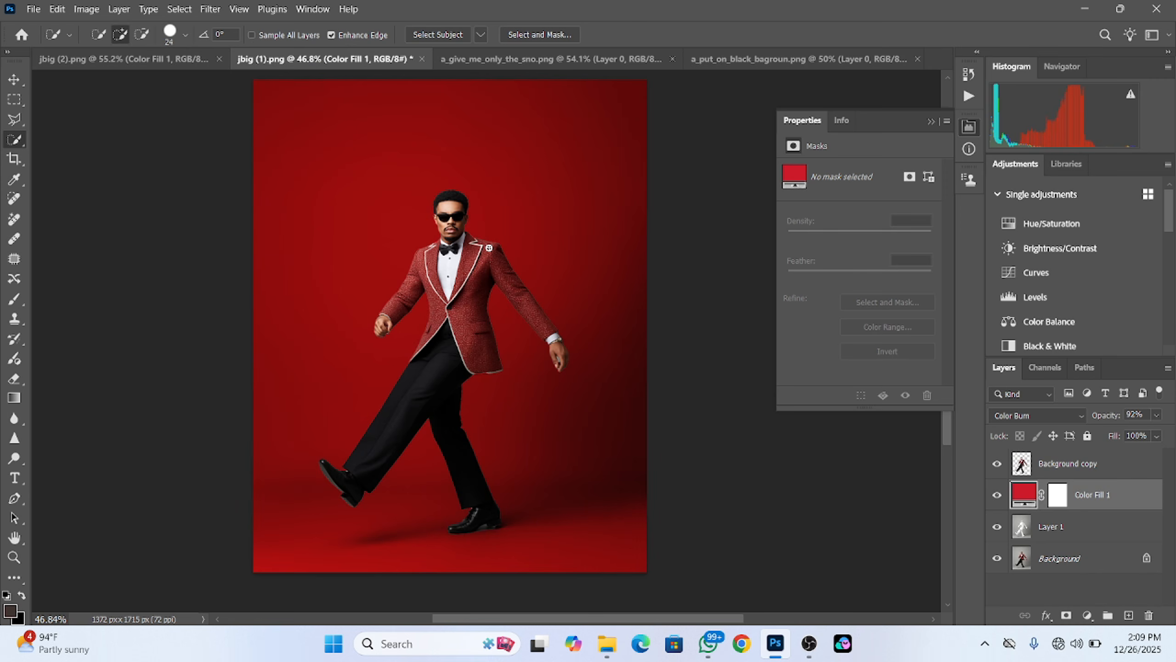
Copy the Curves 1 glow layer with its mask from jbig (2).png into the man's document, above Color Fill 1.
{"action": "left_click", "coordinate": [126, 68]}
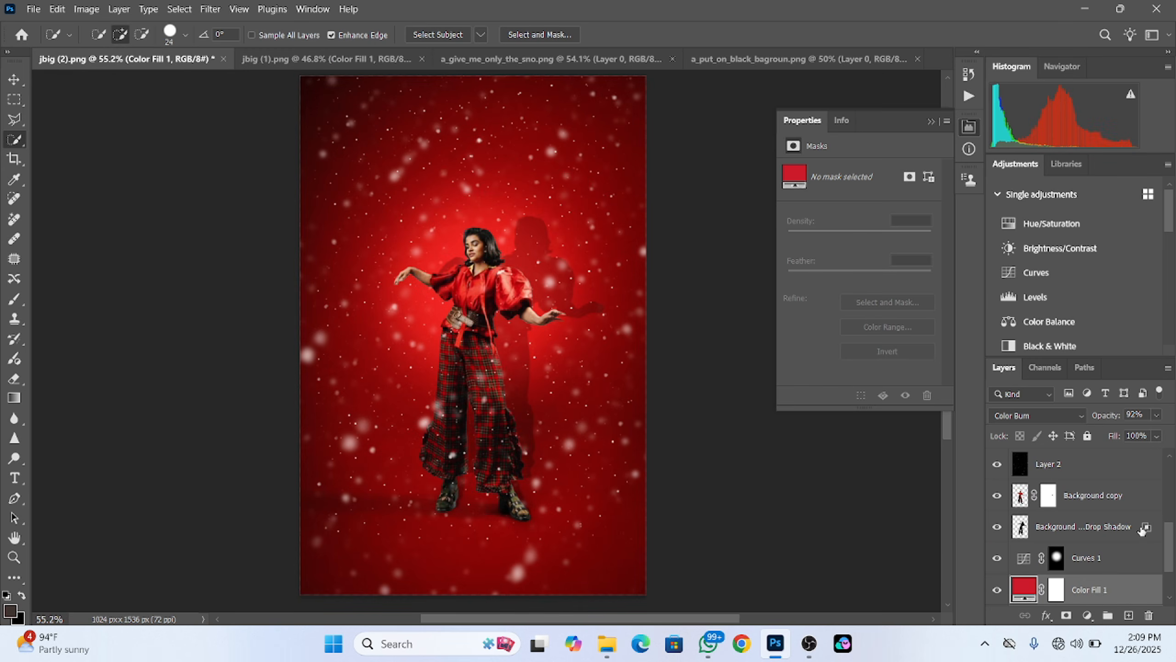
{"action": "left_click", "coordinate": [1131, 559]}
{"action": "left_click_drag", "start_coordinate": [1131, 559], "coordinate": [475, 264]}
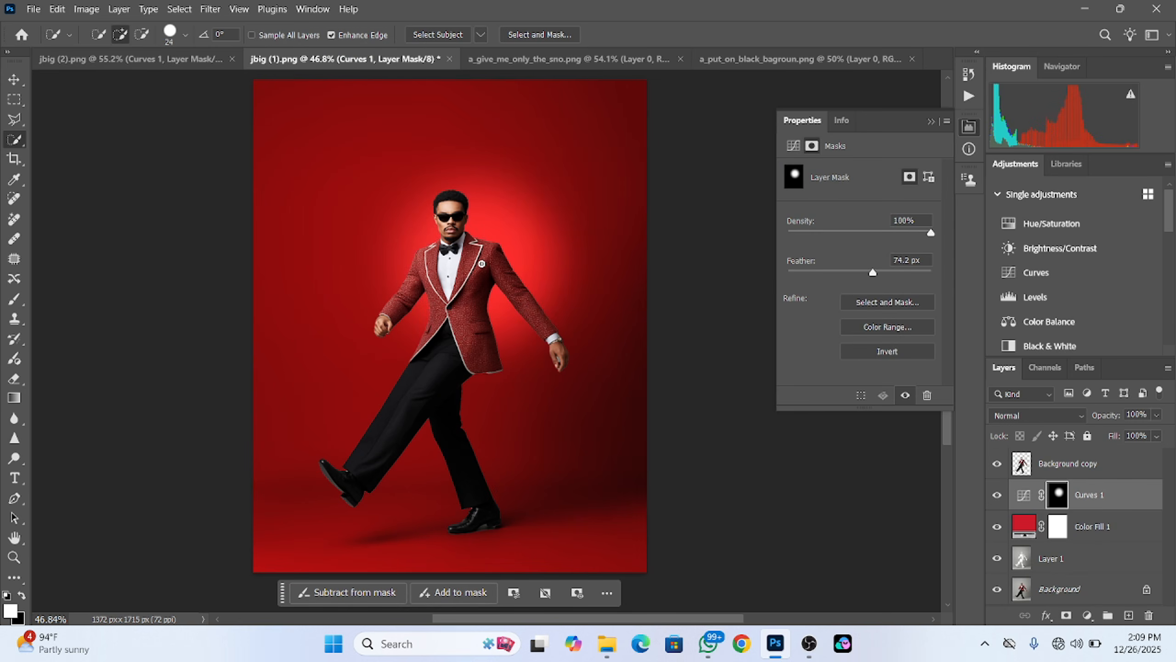
Move the Curves 1 glow so it is centred behind the man's head and chest.
{"action": "left_click", "coordinate": [1023, 497]}
{"action": "left_click", "coordinate": [13, 79]}
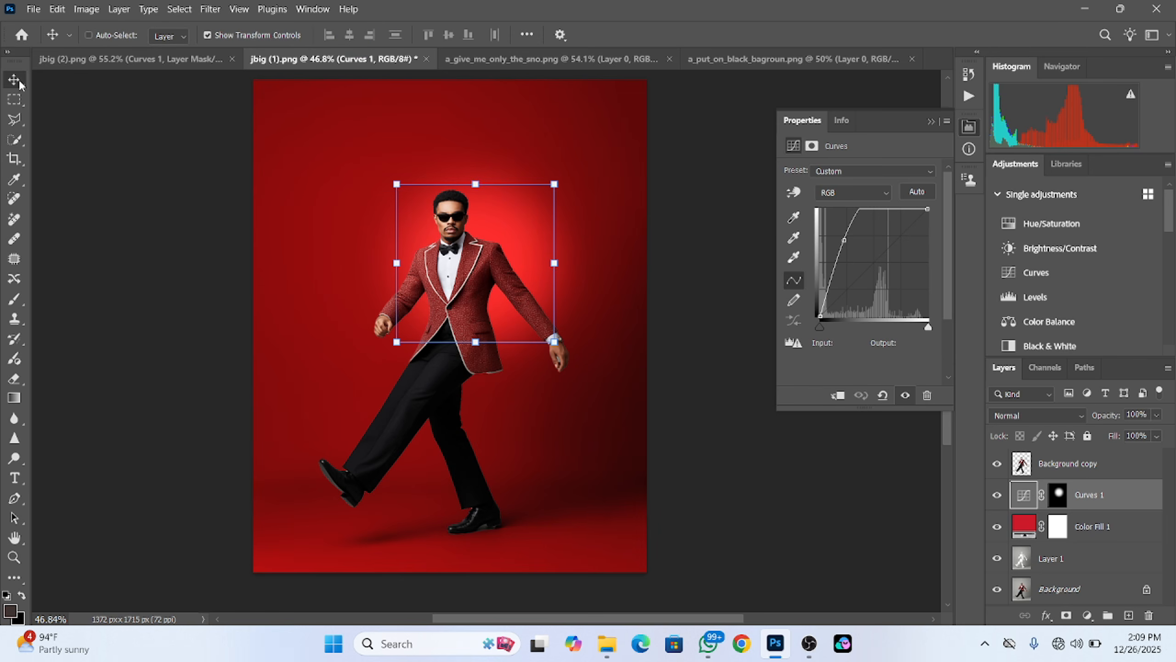
{"action": "left_click_drag", "start_coordinate": [503, 220], "coordinate": [500, 224]}
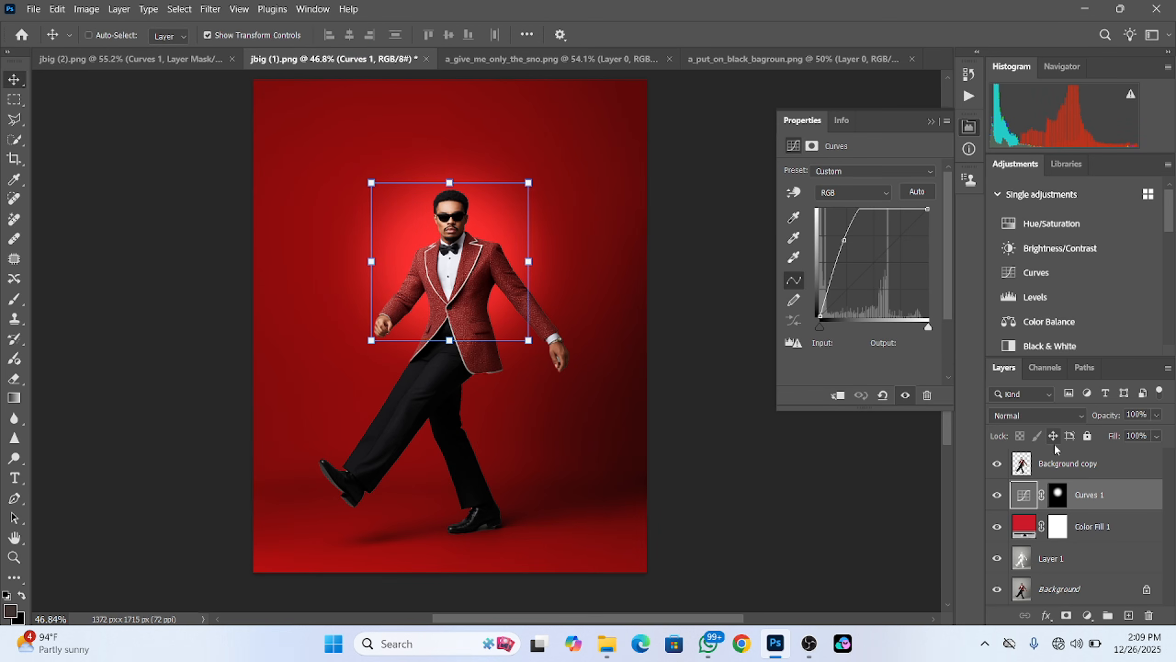
{"action": "left_click", "coordinate": [1110, 526]}
{"action": "left_click", "coordinate": [1106, 501]}
Copy the snow layers Layer 2, Layer 2 copy and Layer 2 copy 2 from jbig (2).png into the man's document.
{"action": "left_click", "coordinate": [131, 58]}
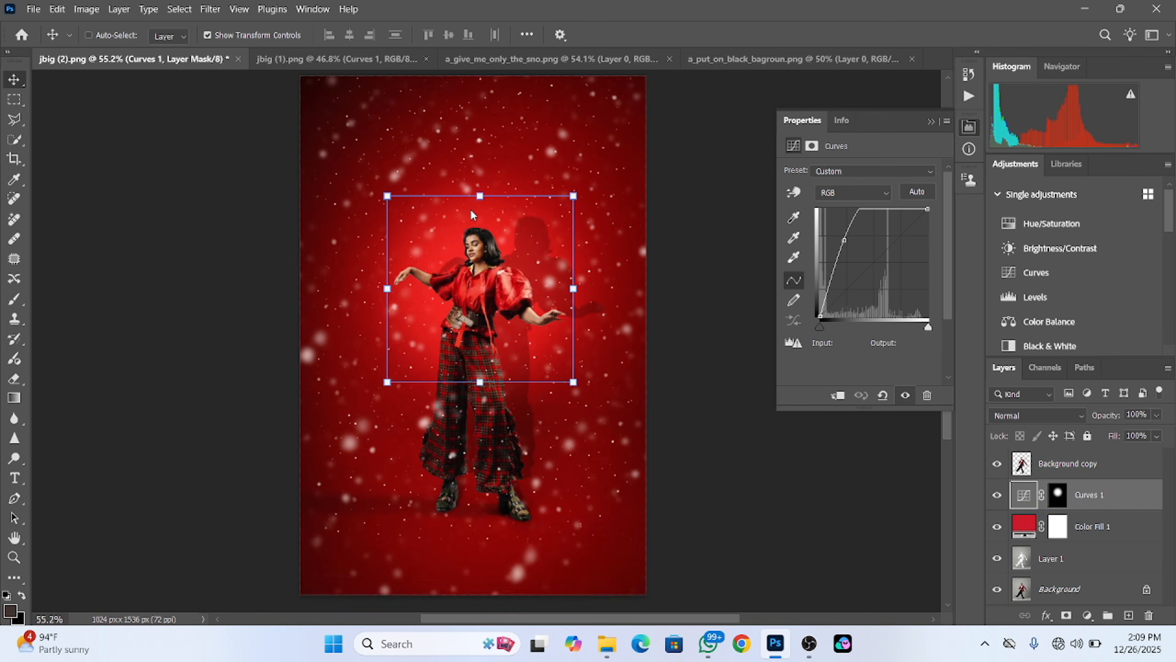
{"action": "scroll", "coordinate": [1089, 572], "scroll_direction": "up", "scroll_amount": 1}
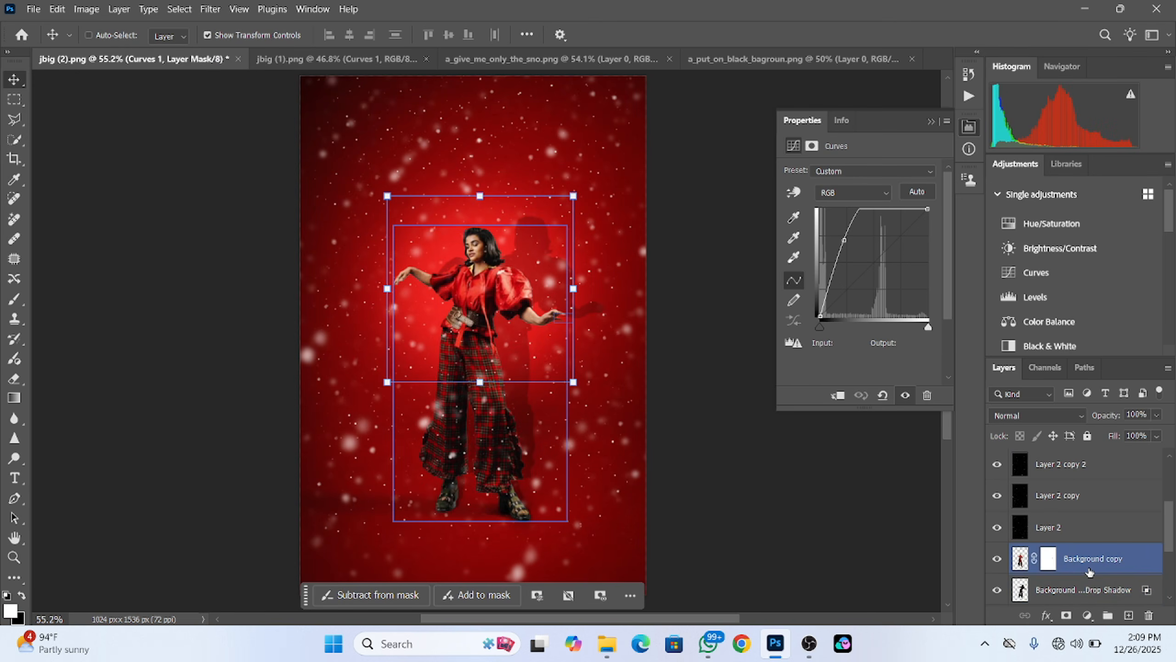
{"action": "left_click", "coordinate": [1088, 526]}
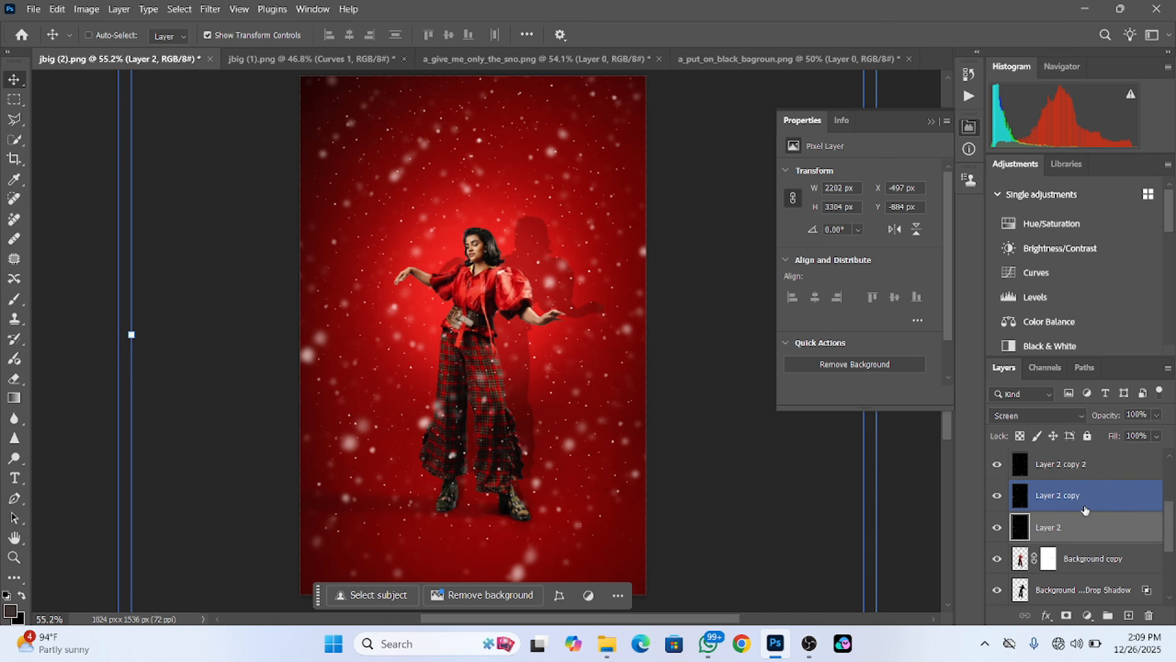
{"action": "scroll", "coordinate": [1084, 516], "scroll_direction": "up", "scroll_amount": 1}
{"action": "left_click", "coordinate": [1077, 495], "text": "shift"}
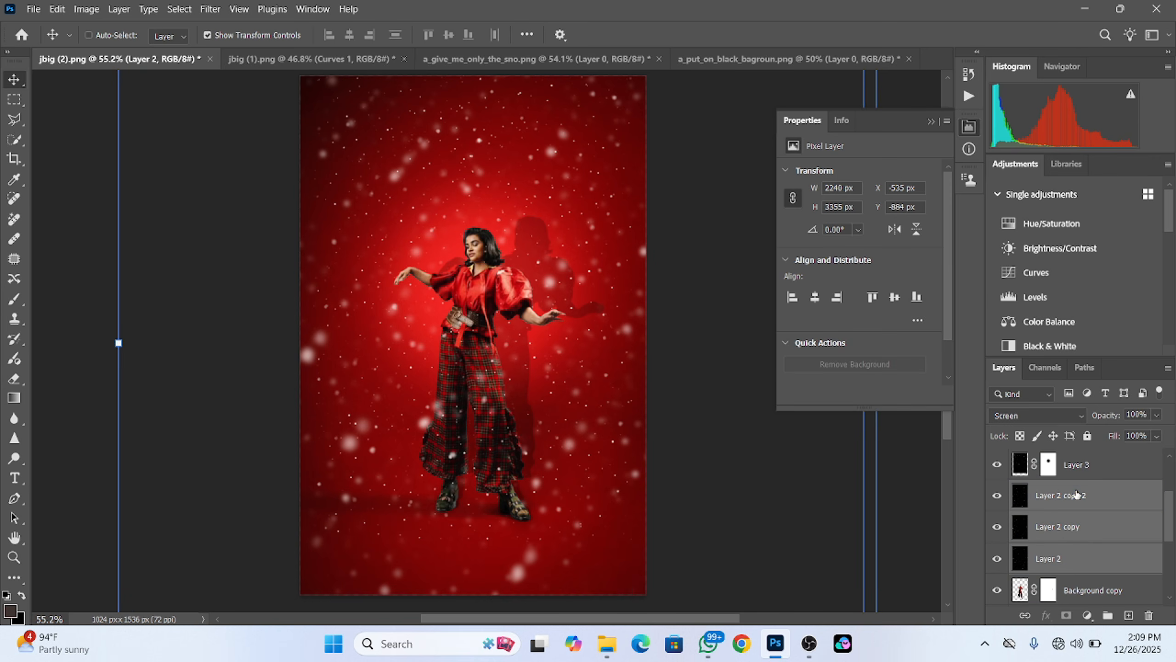
{"action": "left_click_drag", "start_coordinate": [1095, 525], "coordinate": [447, 221]}
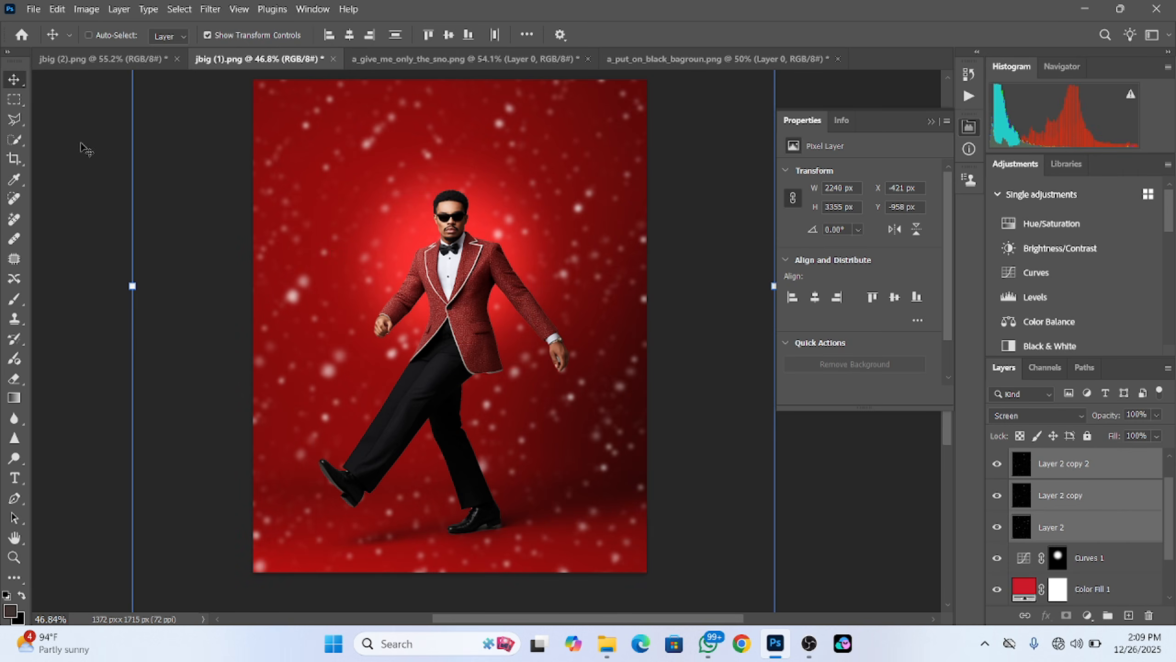
Check the snow layers by toggling their visibility, and move all three above the man's cutout.
{"action": "left_click", "coordinate": [997, 463]}
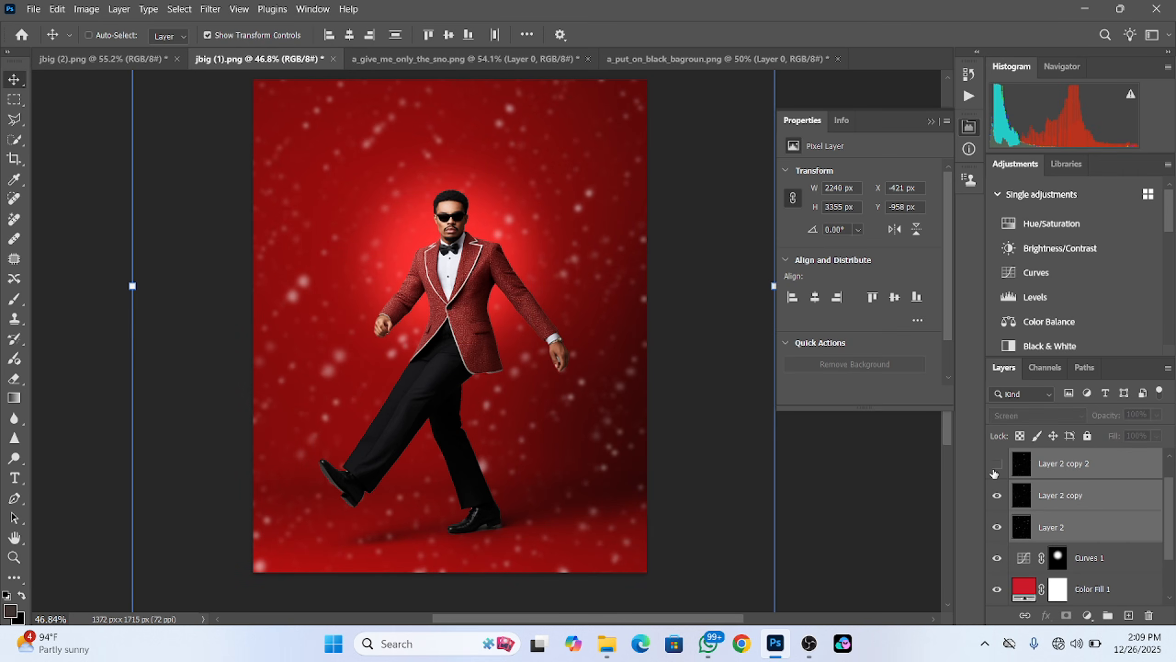
{"action": "left_click", "coordinate": [997, 496]}
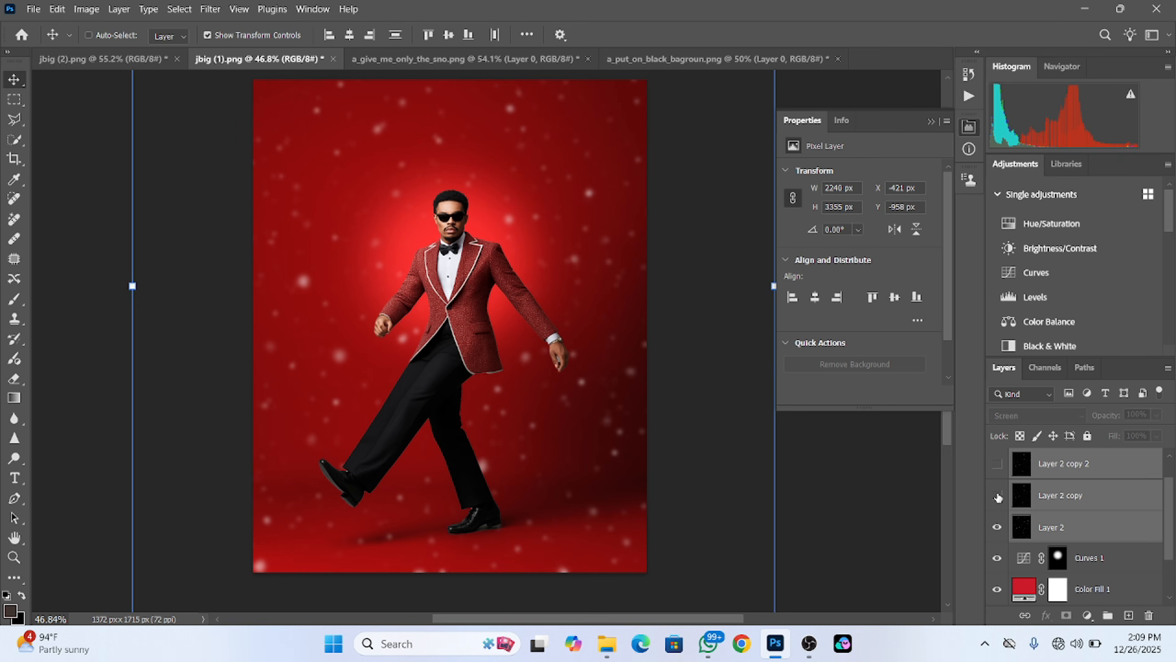
{"action": "left_click", "coordinate": [997, 496]}
{"action": "left_click", "coordinate": [997, 463]}
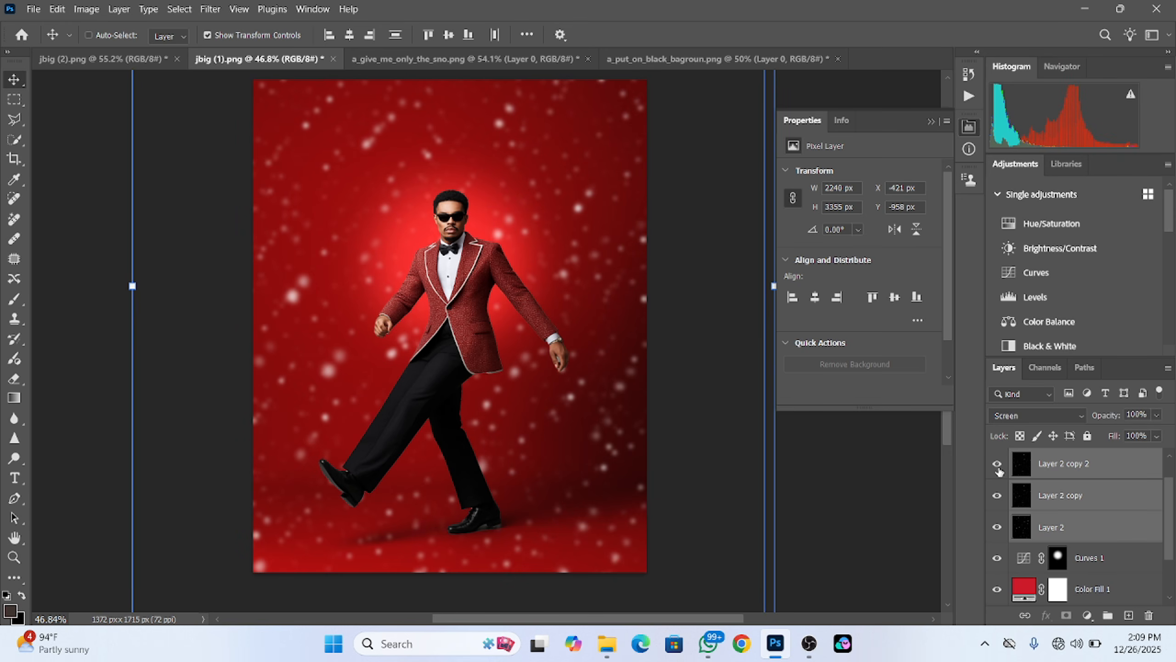
{"action": "scroll", "coordinate": [1122, 525], "scroll_direction": "up", "scroll_amount": 1}
{"action": "left_click_drag", "start_coordinate": [1111, 553], "coordinate": [1099, 447]}
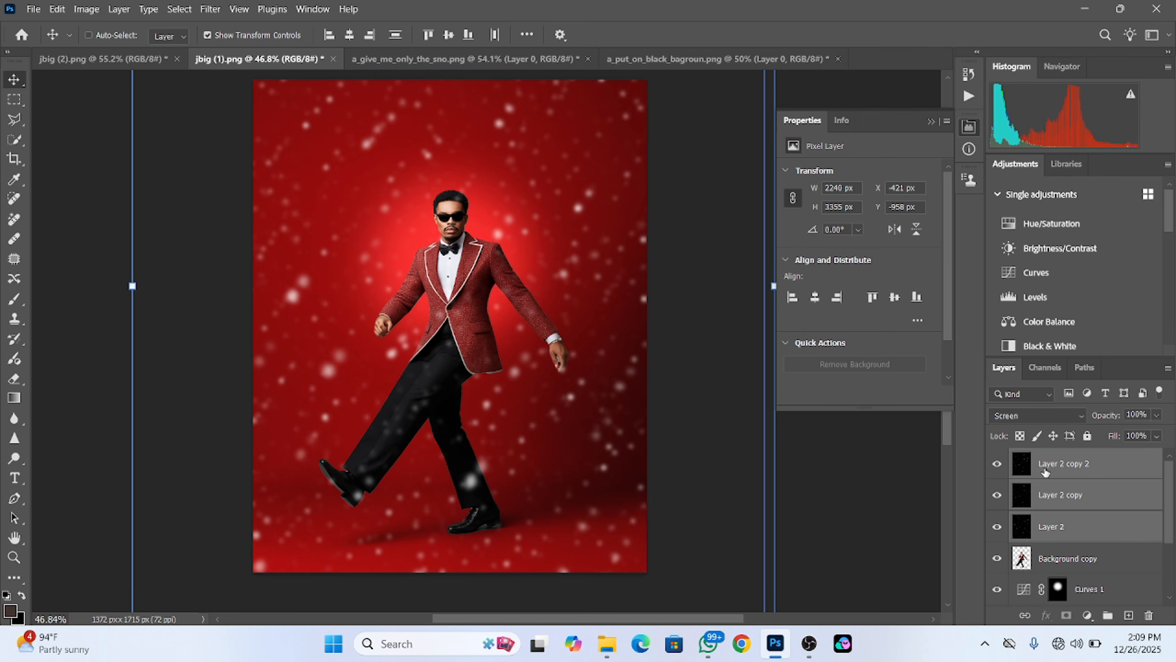
Lower the opacity of Layer 2 copy 2 to 58% and of Layer 2 copy to about 64%.
{"action": "left_click", "coordinate": [1119, 472]}
{"action": "left_click", "coordinate": [1156, 415]}
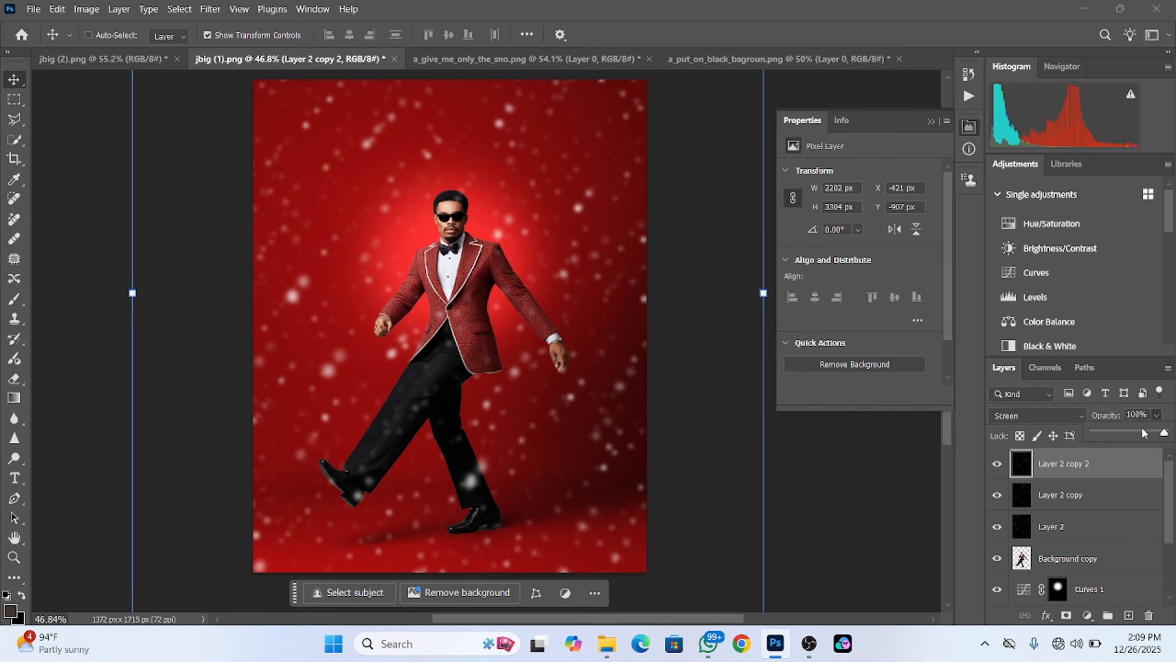
{"action": "left_click_drag", "start_coordinate": [1143, 434], "coordinate": [1133, 433]}
{"action": "left_click", "coordinate": [998, 495]}
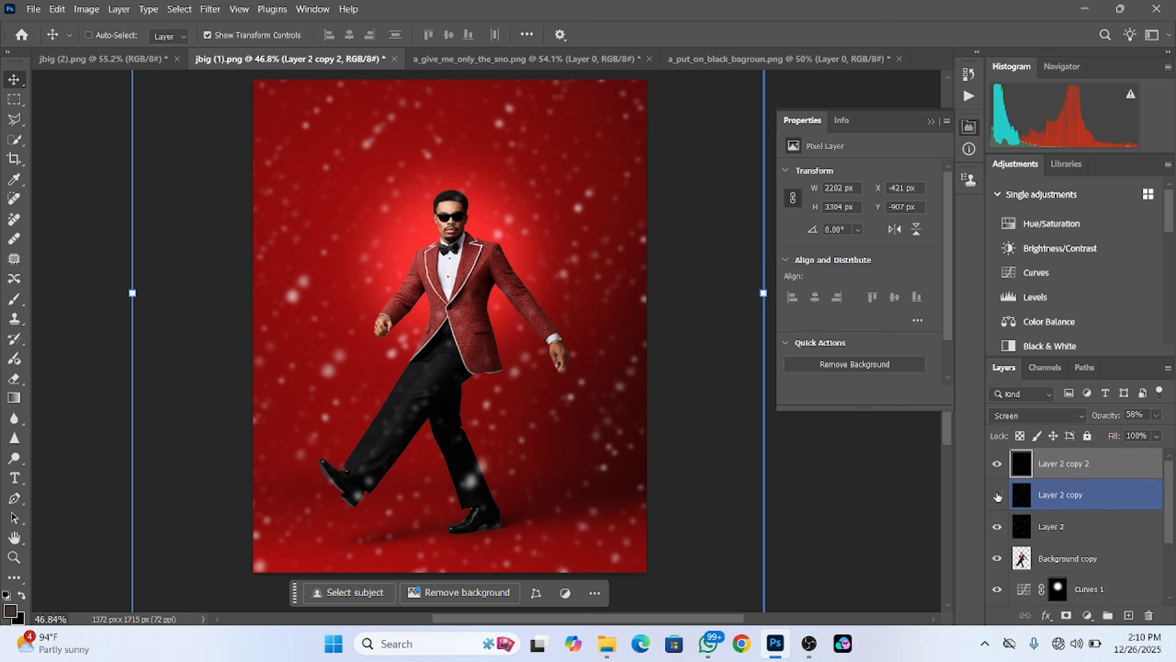
{"action": "left_click", "coordinate": [1106, 498]}
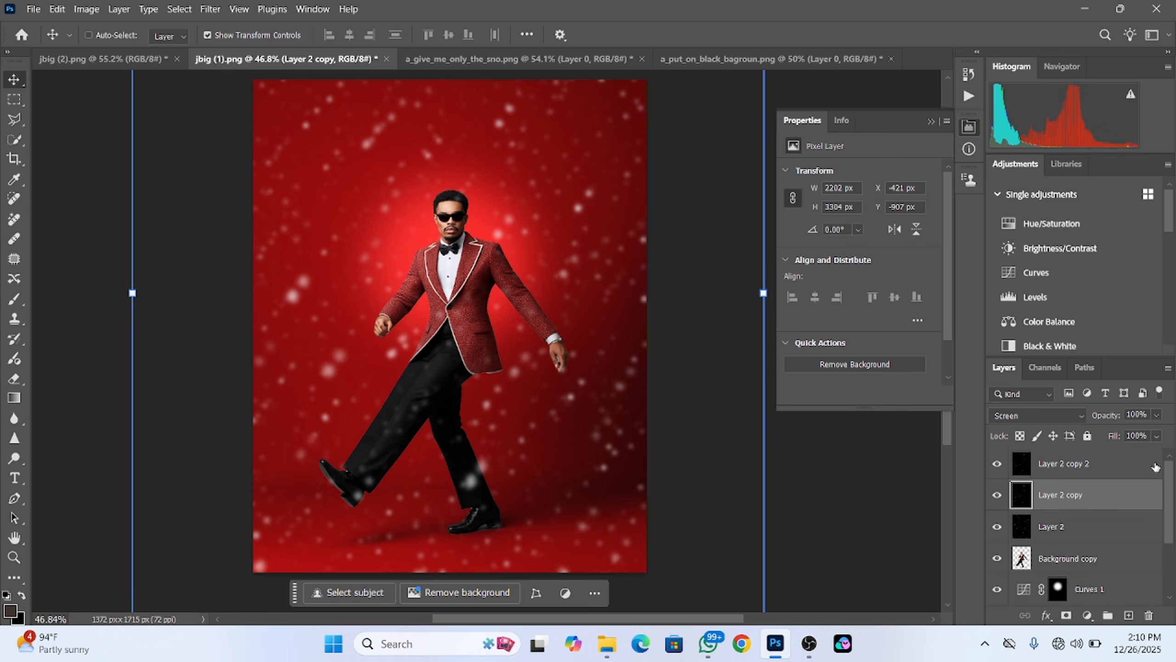
{"action": "left_click", "coordinate": [1156, 414]}
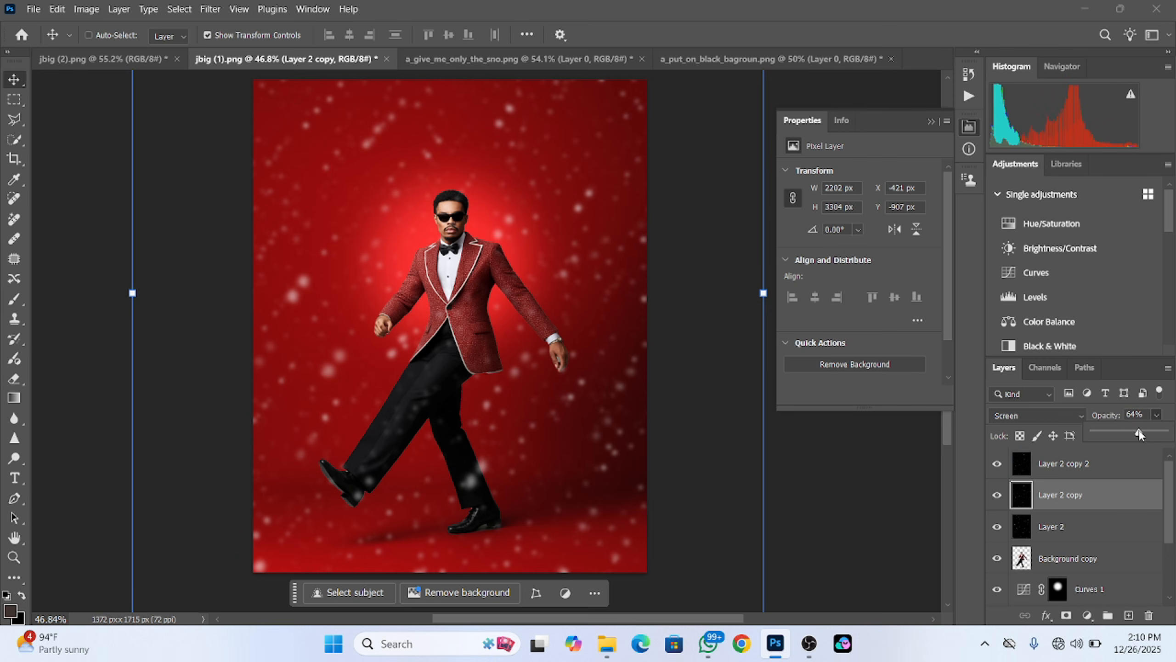
Scale the Layer 2 snow down to about 1436 x 2154 px so that it still covers the whole canvas.
{"action": "left_click", "coordinate": [1105, 526]}
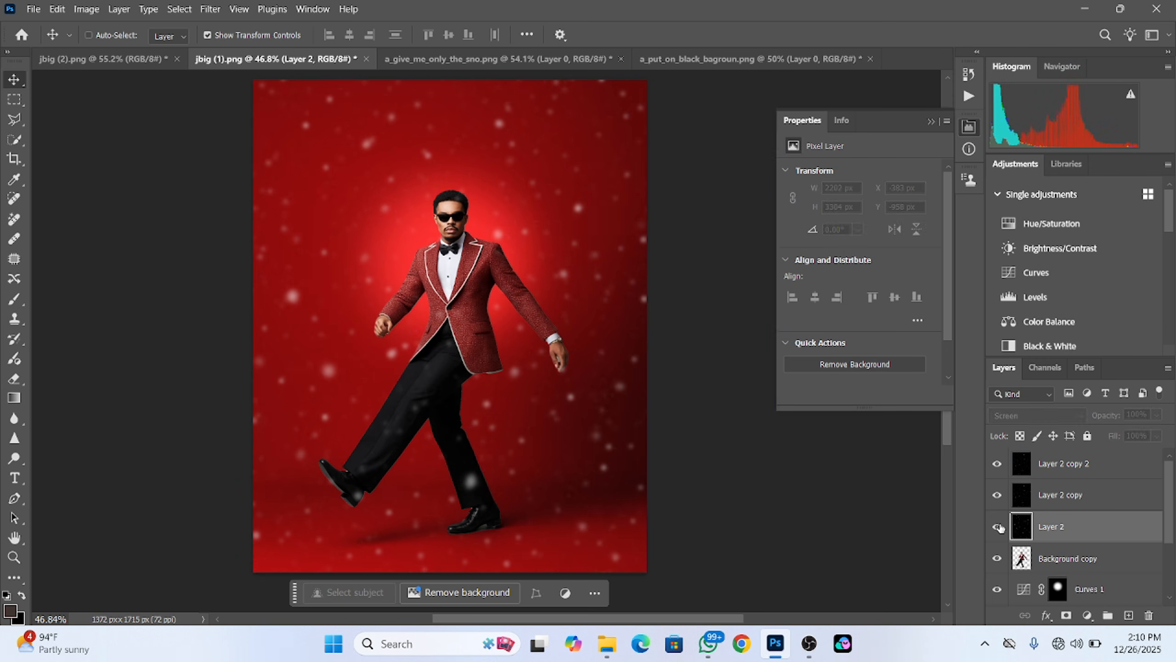
{"action": "scroll", "coordinate": [473, 310], "scroll_direction": "down", "scroll_amount": 2}
{"action": "scroll", "coordinate": [473, 309], "scroll_direction": "down", "scroll_amount": 3}
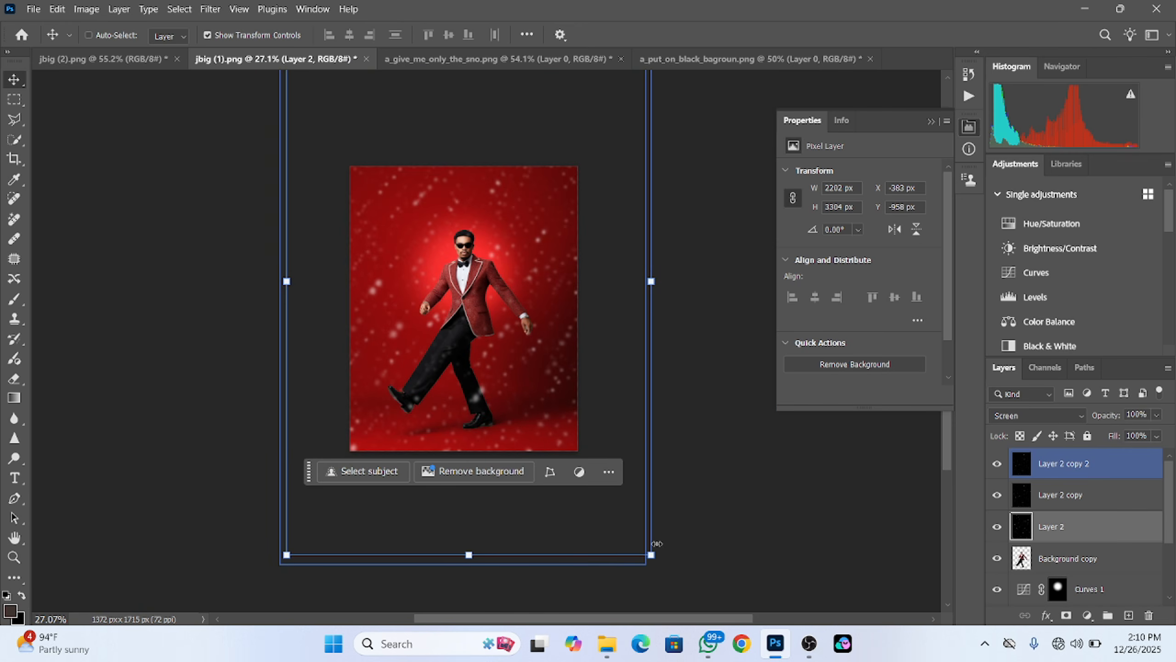
{"action": "left_click_drag", "start_coordinate": [651, 555], "coordinate": [588, 459]}
{"action": "left_click", "coordinate": [760, 35]}
{"action": "scroll", "coordinate": [640, 308], "scroll_direction": "up", "scroll_amount": 3}
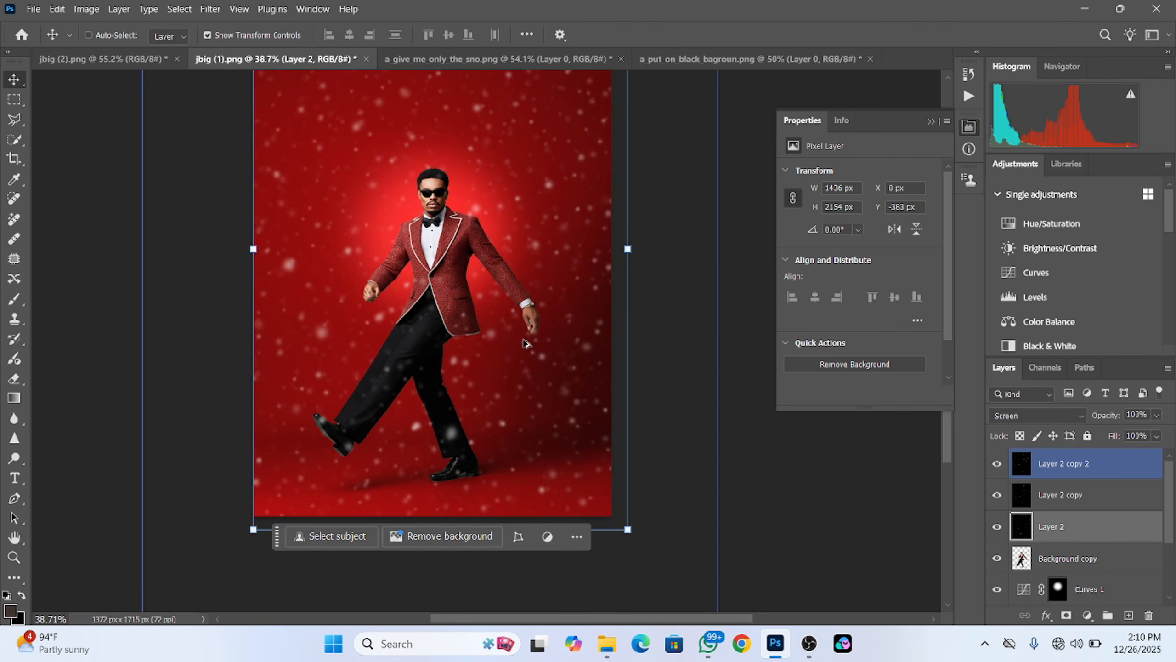
{"action": "left_click_drag", "start_coordinate": [528, 378], "coordinate": [552, 430]}
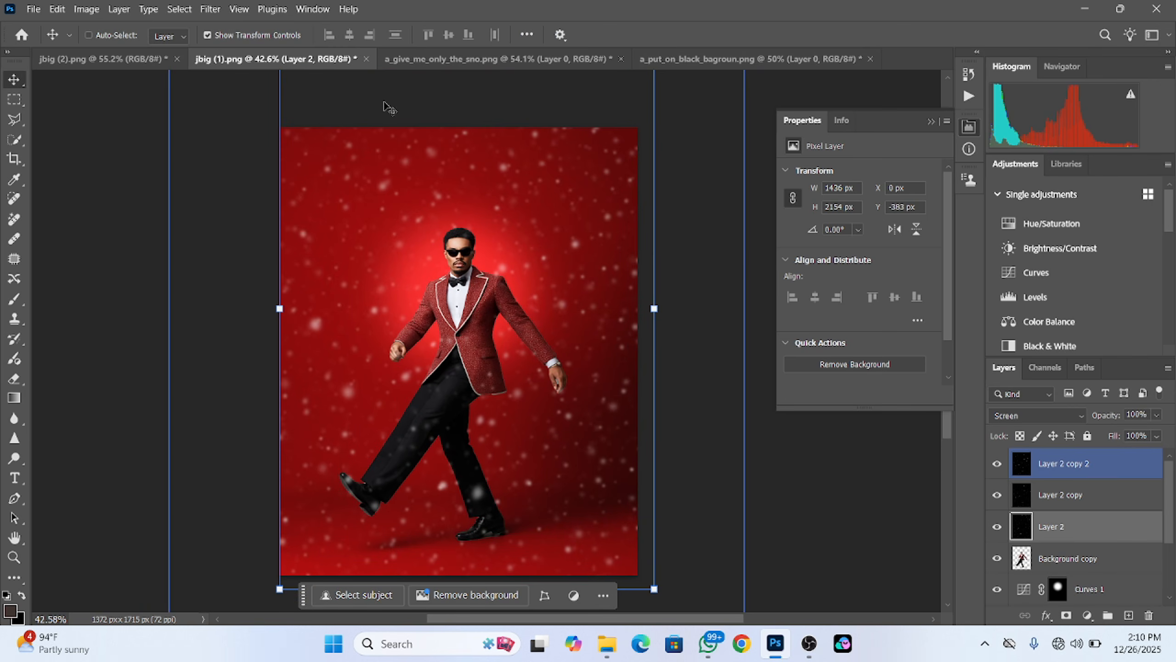
Copy the Color Lookup 1 layer from jbig (2).png into the man's document and place it at the top of the layer stack.
{"action": "left_click", "coordinate": [84, 64]}
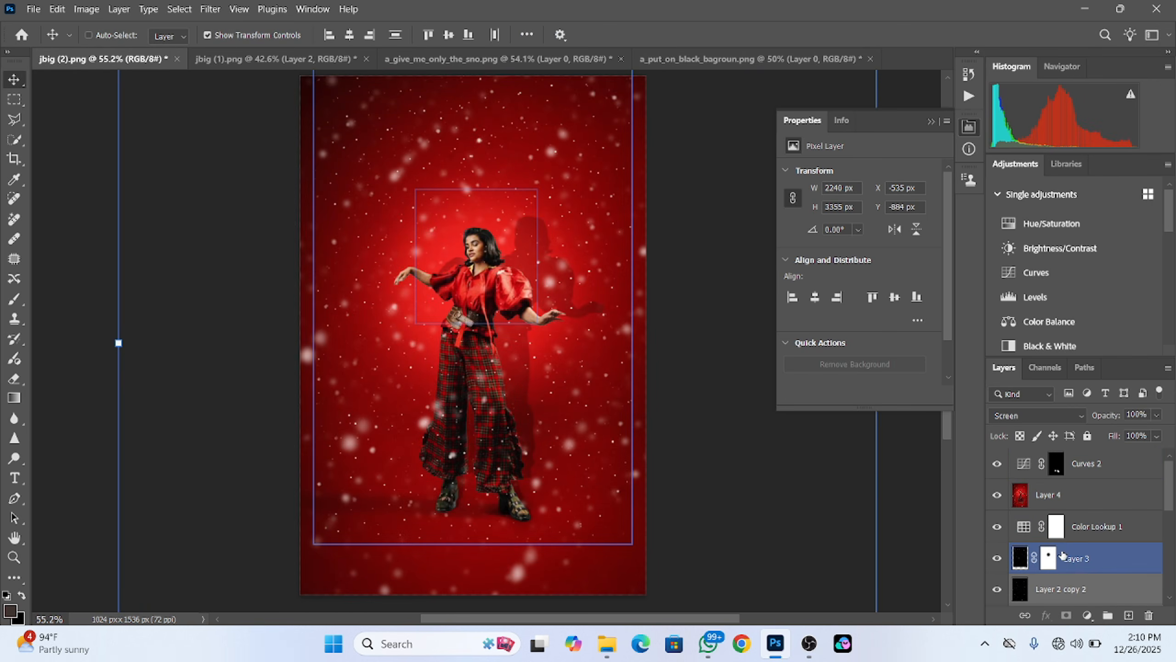
{"action": "left_click", "coordinate": [1056, 526]}
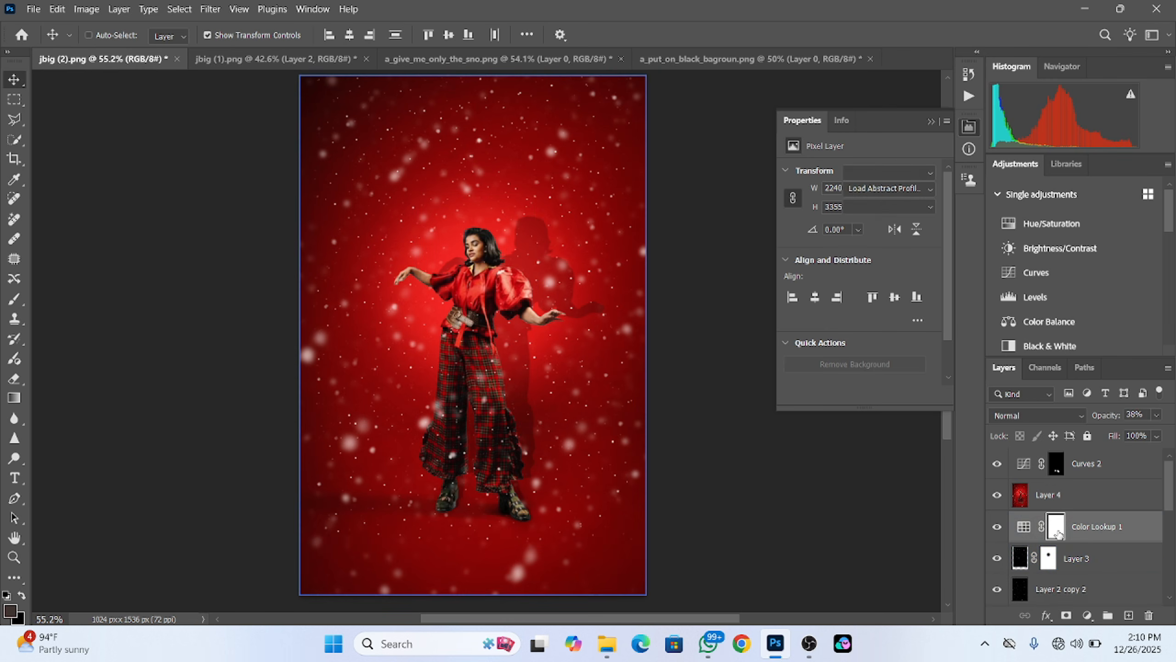
{"action": "left_click", "coordinate": [997, 527]}
{"action": "left_click", "coordinate": [997, 527]}
{"action": "left_click", "coordinate": [997, 527]}
{"action": "left_click", "coordinate": [996, 527]}
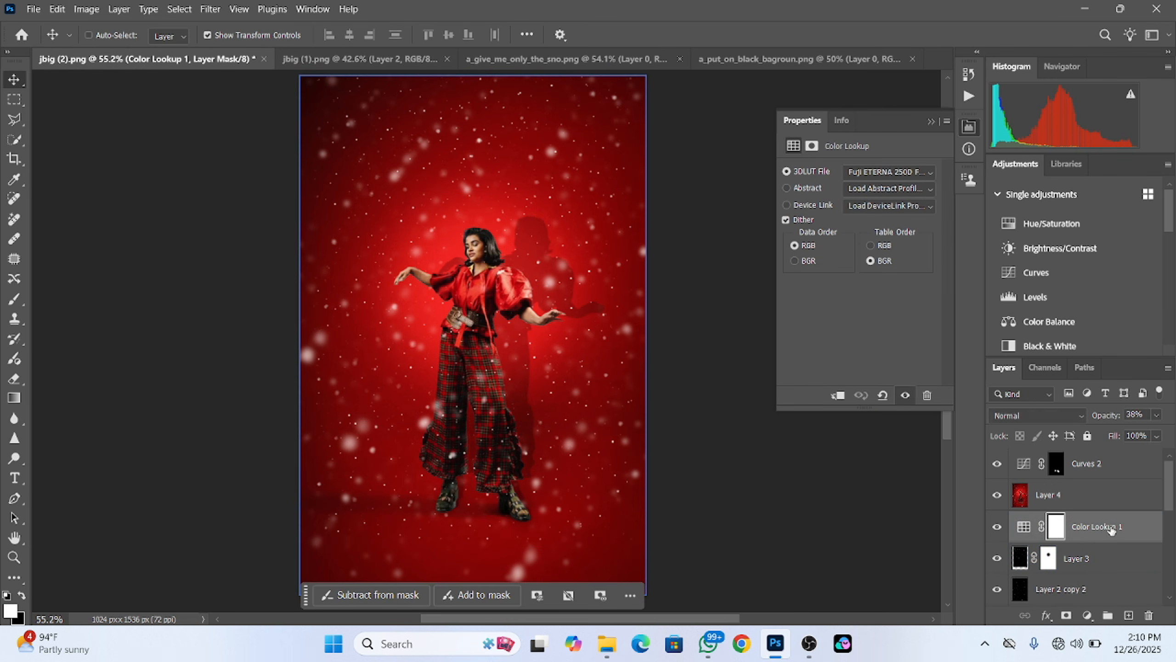
{"action": "left_click_drag", "start_coordinate": [1112, 526], "coordinate": [351, 58]}
{"action": "left_click_drag", "start_coordinate": [350, 57], "coordinate": [426, 237]}
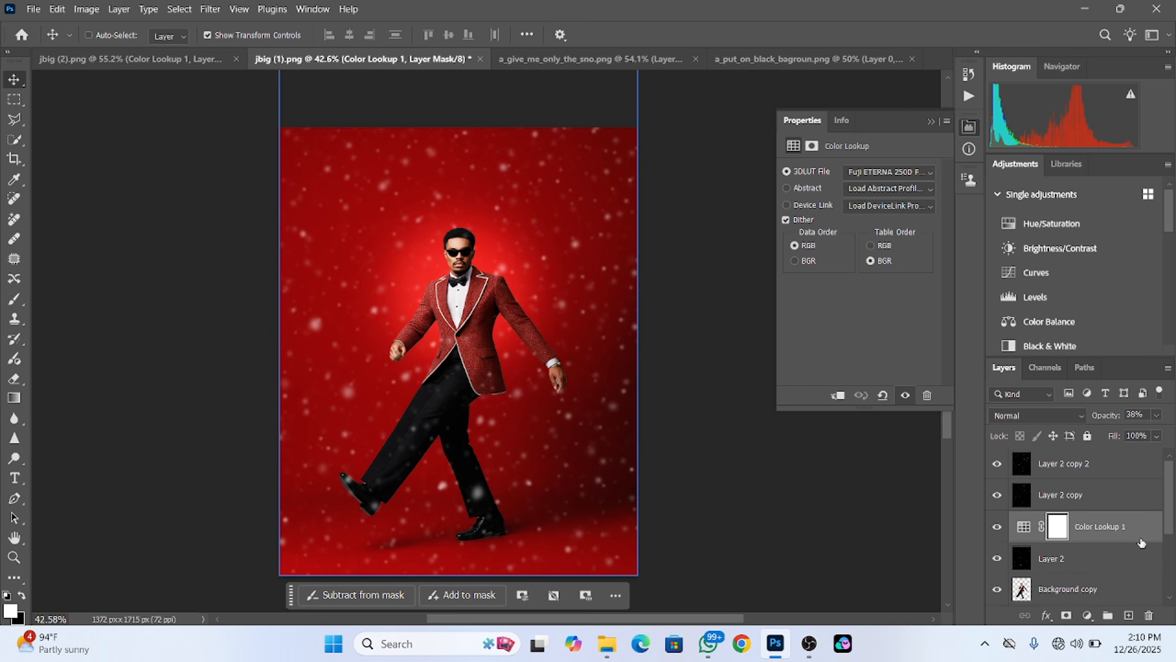
{"action": "left_click_drag", "start_coordinate": [1139, 540], "coordinate": [1120, 464]}
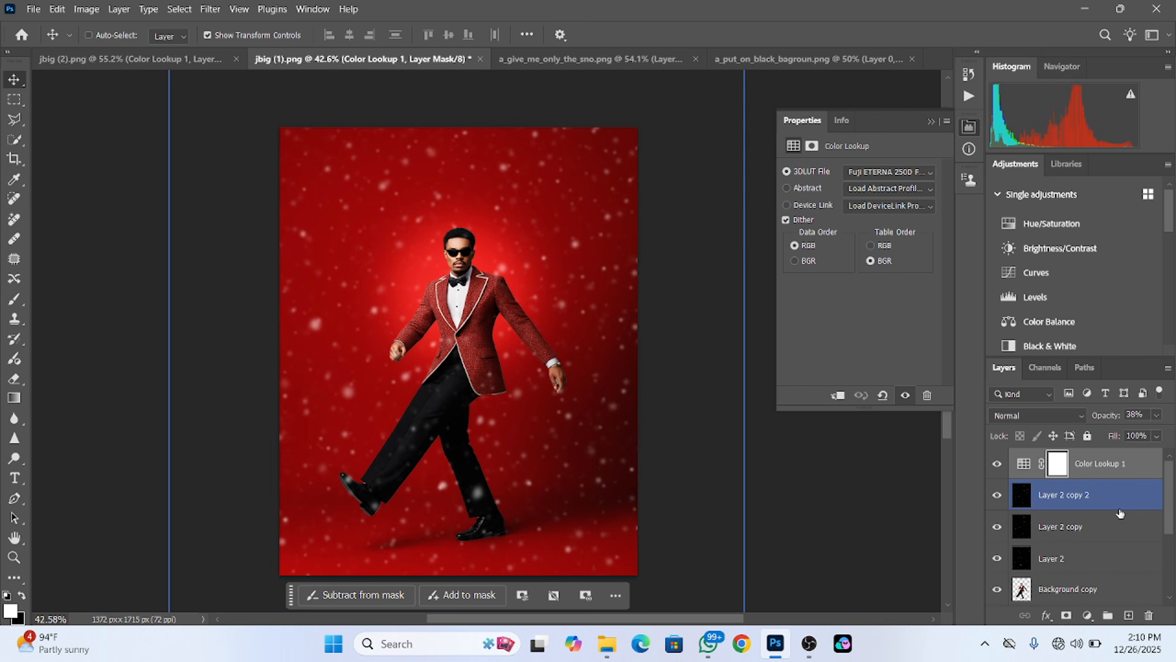
Compare the man's composite with the finished woman's image in jbig (2).png, including its merged Layer 4.
{"action": "left_click", "coordinate": [65, 58]}
{"action": "left_click", "coordinate": [1052, 533]}
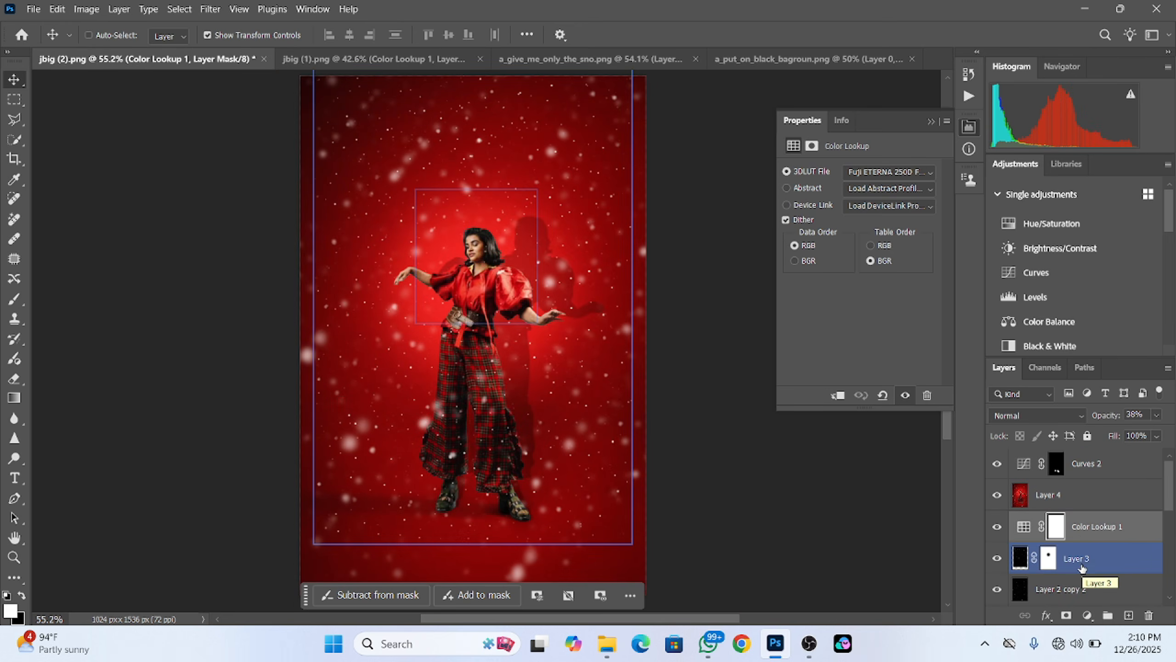
{"action": "left_click", "coordinate": [1064, 496]}
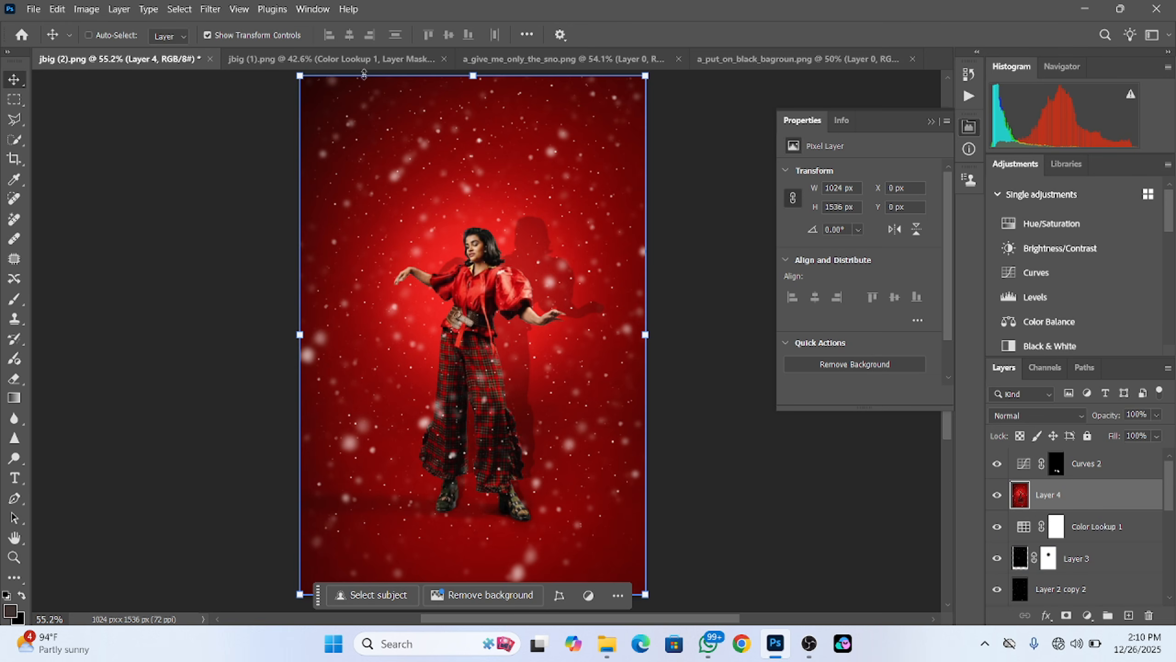
{"action": "left_click", "coordinate": [363, 59]}
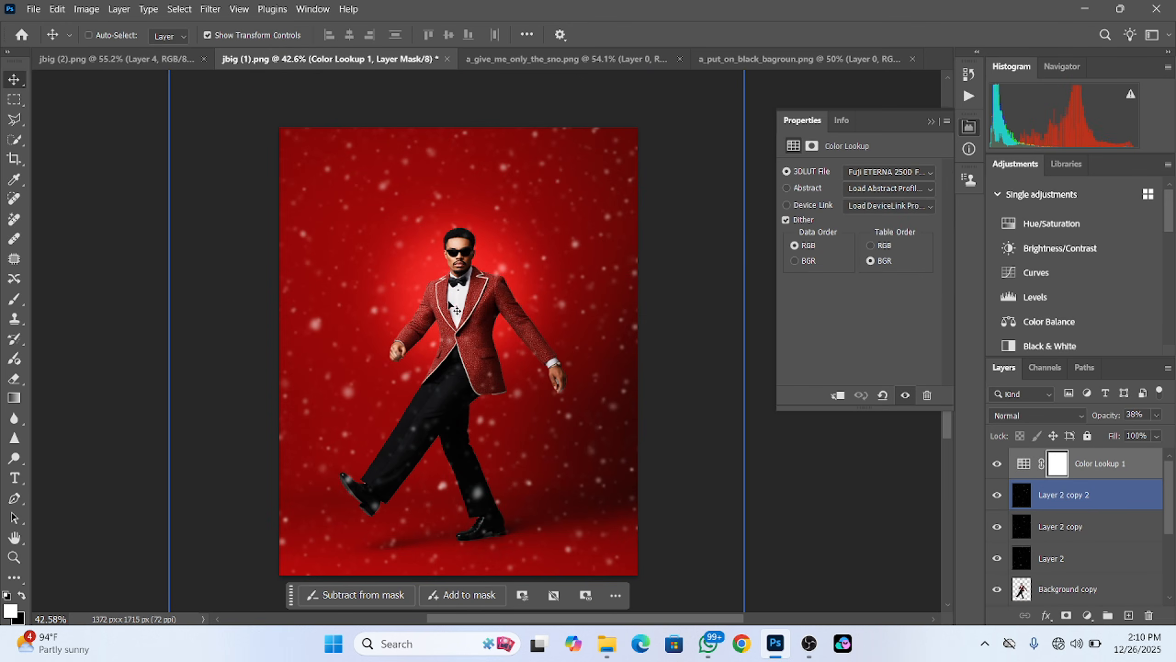
{"action": "scroll", "coordinate": [450, 304], "scroll_direction": "up", "scroll_amount": 1}
{"action": "left_click_drag", "start_coordinate": [449, 336], "coordinate": [434, 317]}
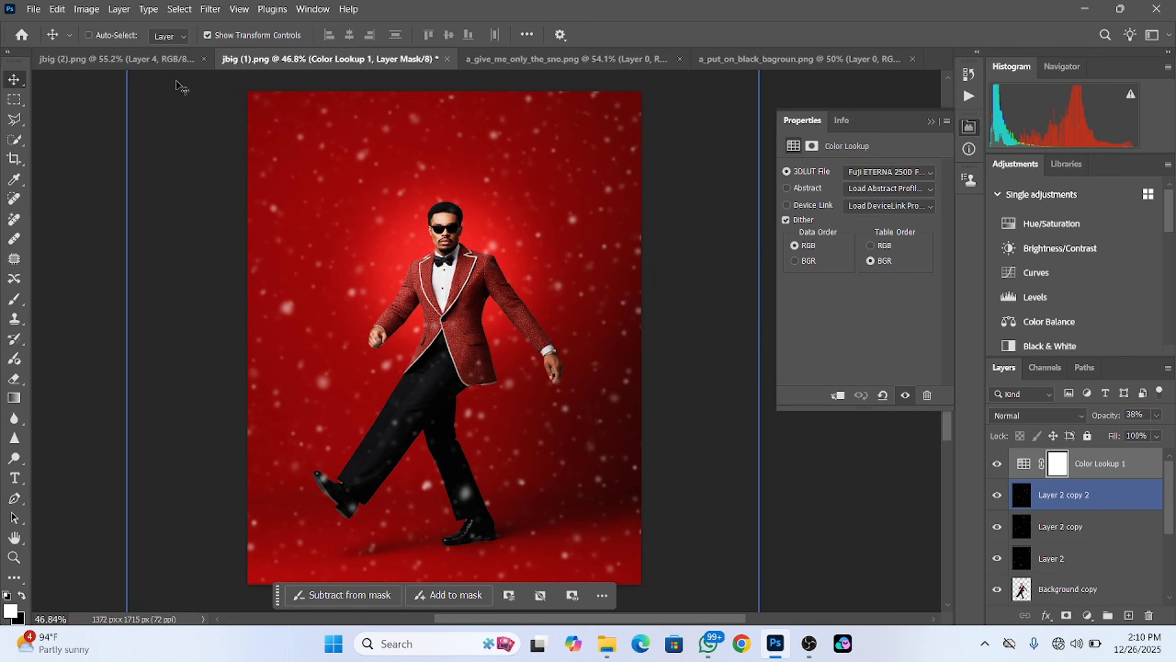
{"action": "left_click", "coordinate": [157, 60]}
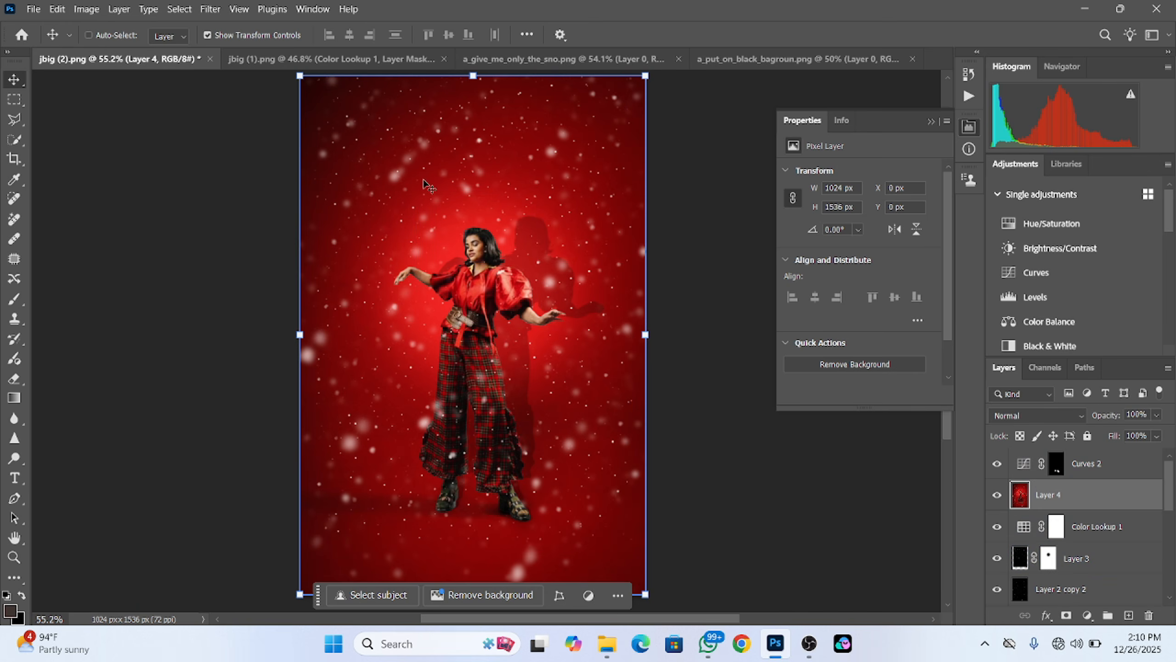
{"action": "left_click", "coordinate": [404, 63]}
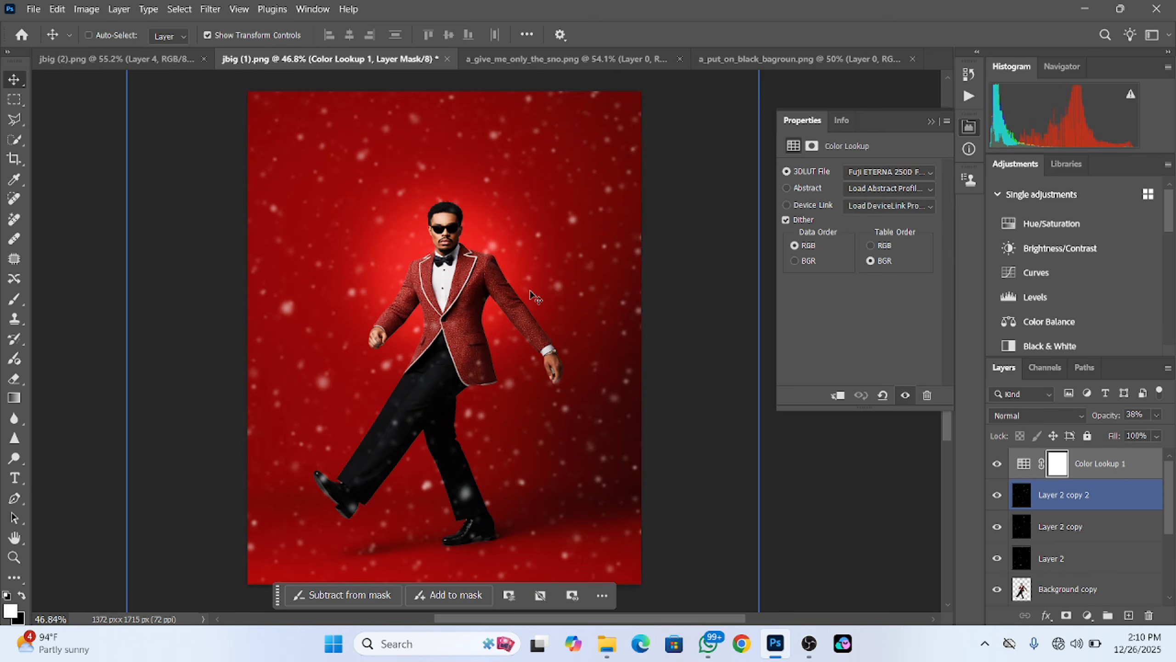
Try a dark green with hue 92° as the color of Color Fill 1 in the man's document.
{"action": "scroll", "coordinate": [1011, 531], "scroll_direction": "down", "scroll_amount": 2}
{"action": "left_click", "coordinate": [1011, 531]}
{"action": "scroll", "coordinate": [1011, 530], "scroll_direction": "down", "scroll_amount": 2}
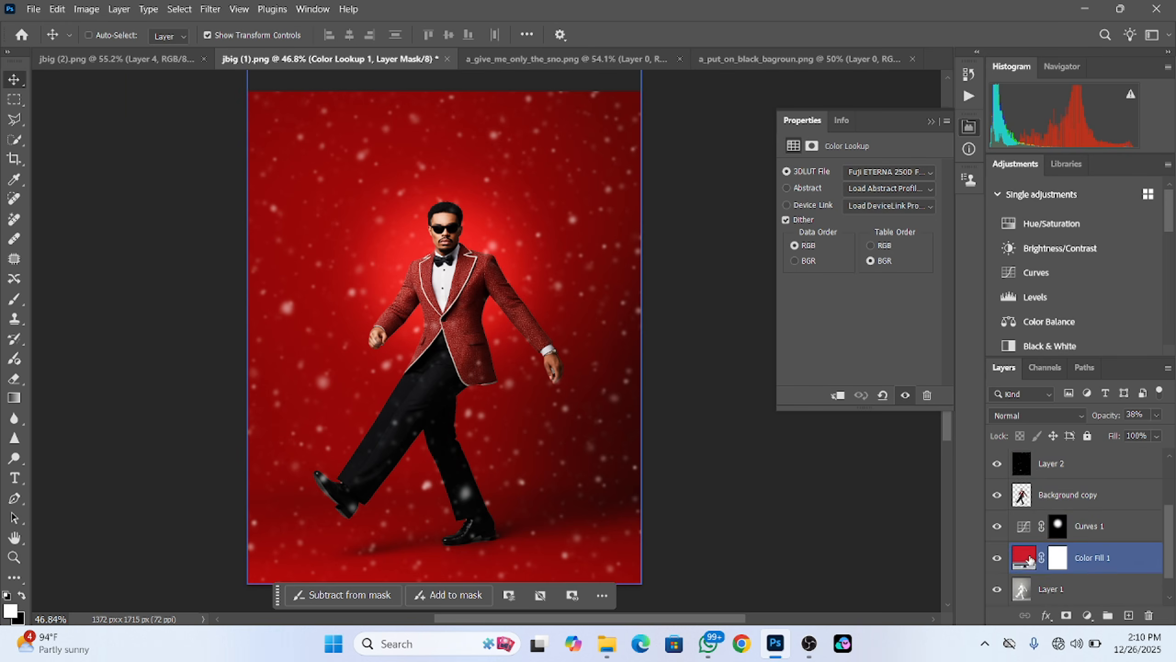
{"action": "double_click", "coordinate": [1024, 527]}
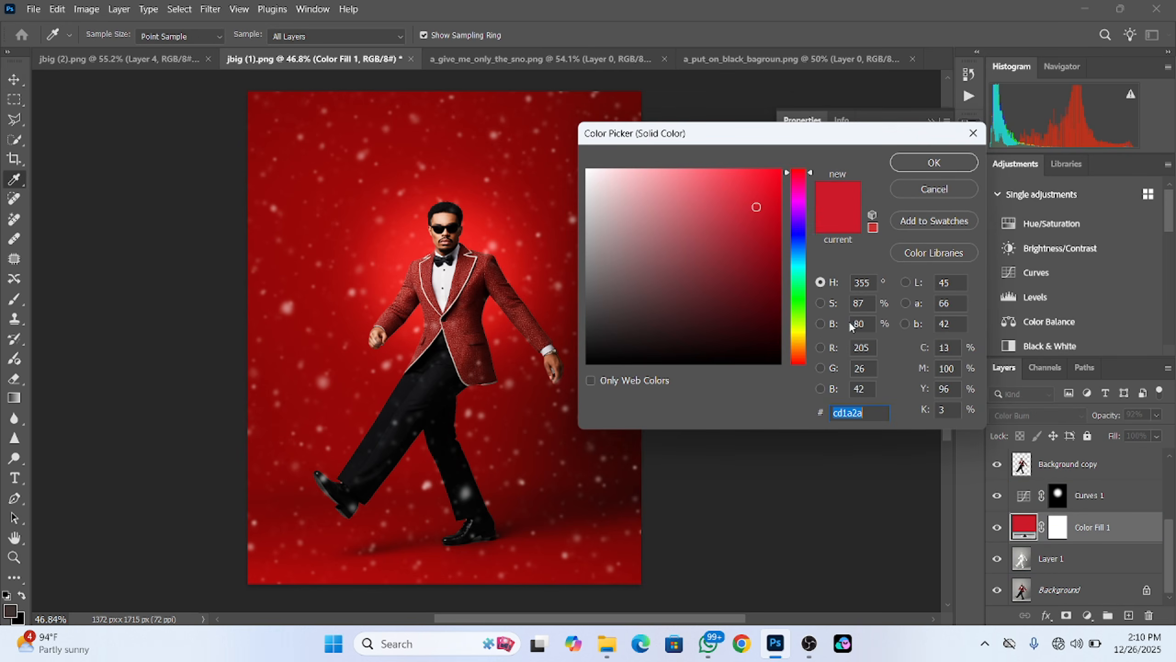
{"action": "left_click", "coordinate": [799, 316]}
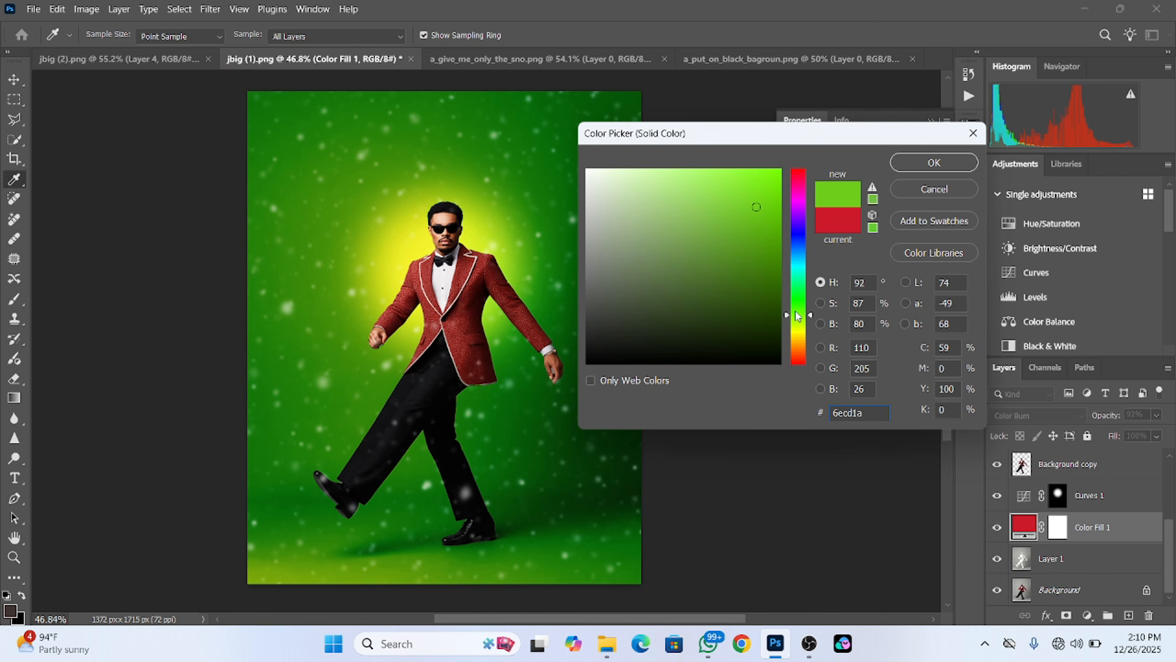
{"action": "mouse_move", "coordinate": [717, 323]}
{"action": "left_mouse_down"}
{"action": "mouse_move", "coordinate": [769, 332]}
{"action": "mouse_move", "coordinate": [755, 292]}
{"action": "left_mouse_up"}
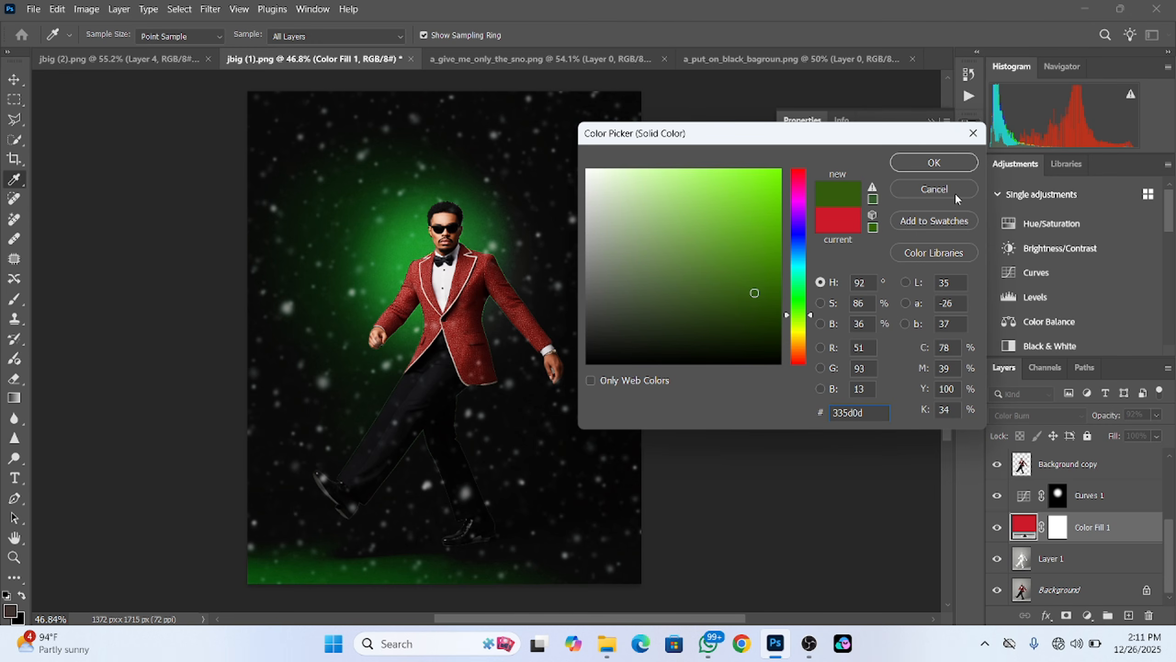
{"action": "mouse_move", "coordinate": [725, 297]}
{"action": "left_mouse_down"}
{"action": "mouse_move", "coordinate": [716, 273]}
{"action": "mouse_move", "coordinate": [740, 282]}
{"action": "mouse_move", "coordinate": [747, 260]}
{"action": "mouse_move", "coordinate": [757, 283]}
{"action": "left_mouse_up"}
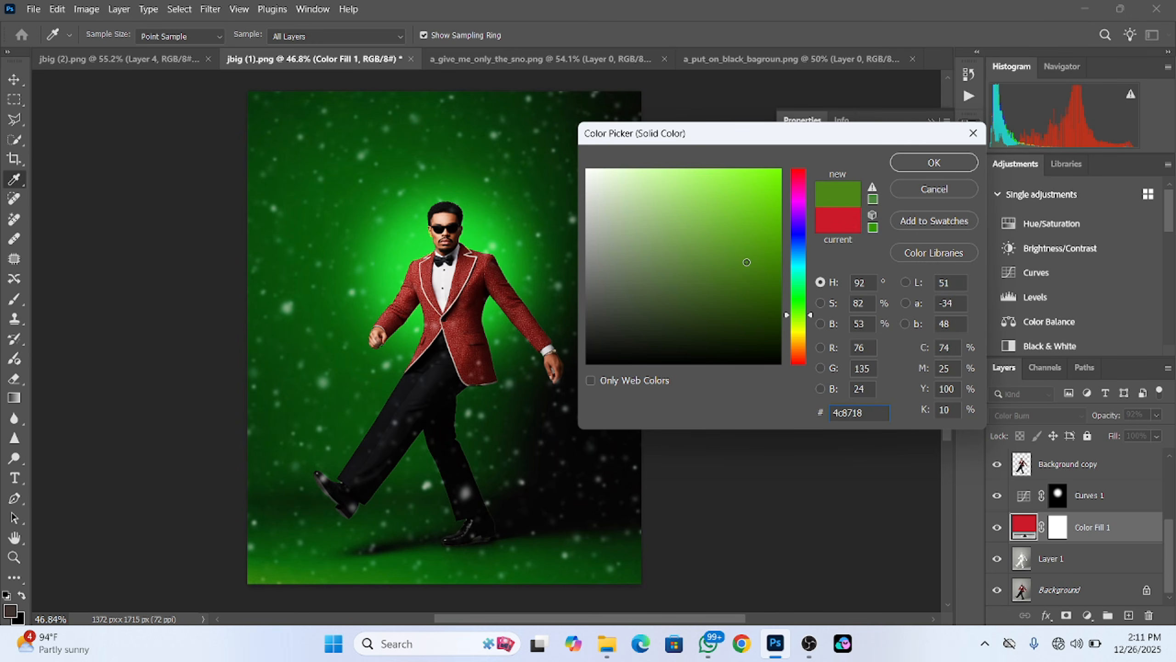
{"action": "left_click", "coordinate": [935, 168]}
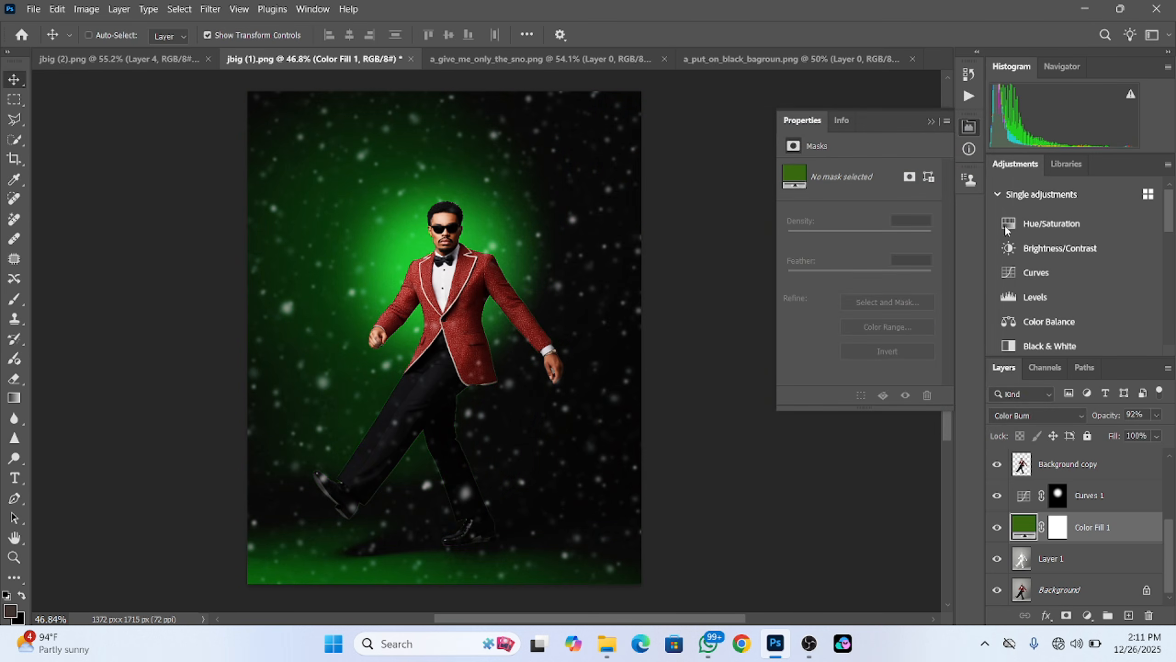
Try the Multiply blend mode on the green Color Fill 1, then undo the blend mode and color changes.
{"action": "left_click", "coordinate": [1008, 419]}
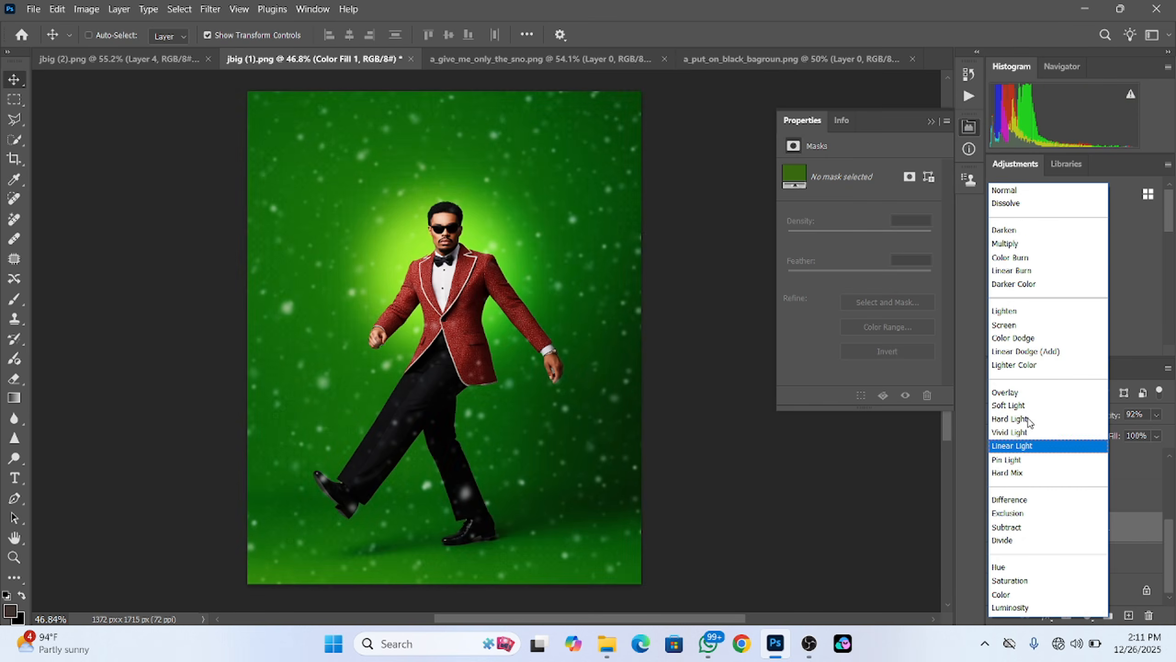
{"action": "left_click", "coordinate": [1023, 244]}
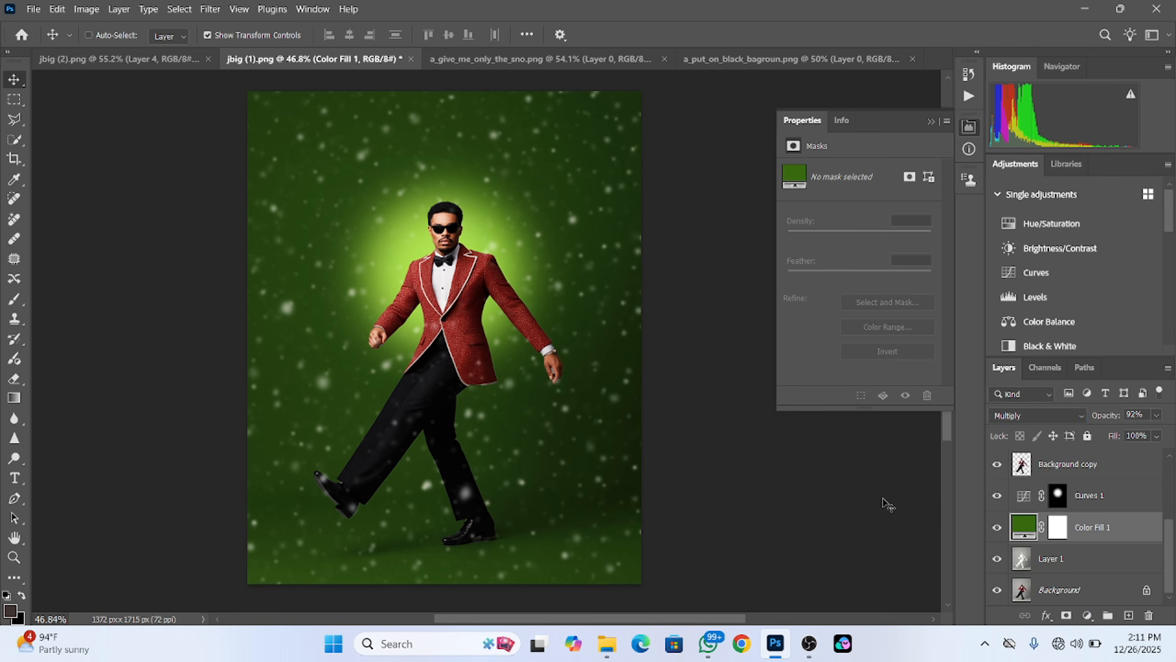
{"action": "key", "text": "shift+plus"}
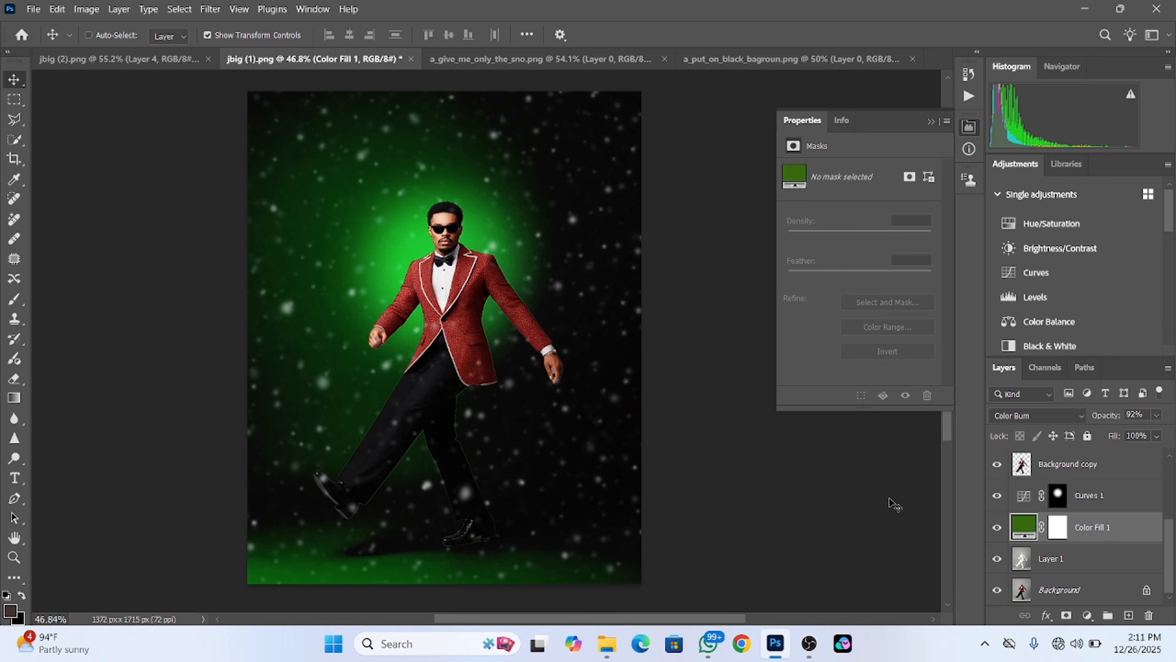
{"action": "key", "text": "ctrl+z"}
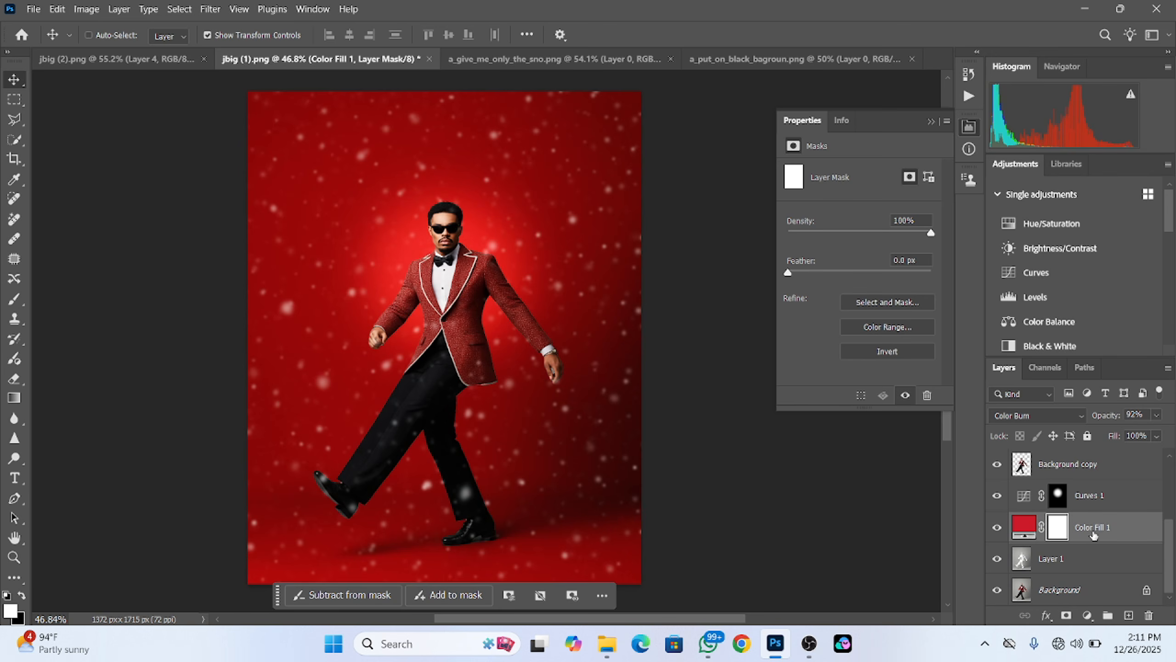
Stamp all visible layers into a new layer above Color Lookup 1, reapply the last Camera Raw Filter and compare before and after.
{"action": "scroll", "coordinate": [1094, 535], "scroll_direction": "up", "scroll_amount": 3}
{"action": "left_click", "coordinate": [1149, 474]}
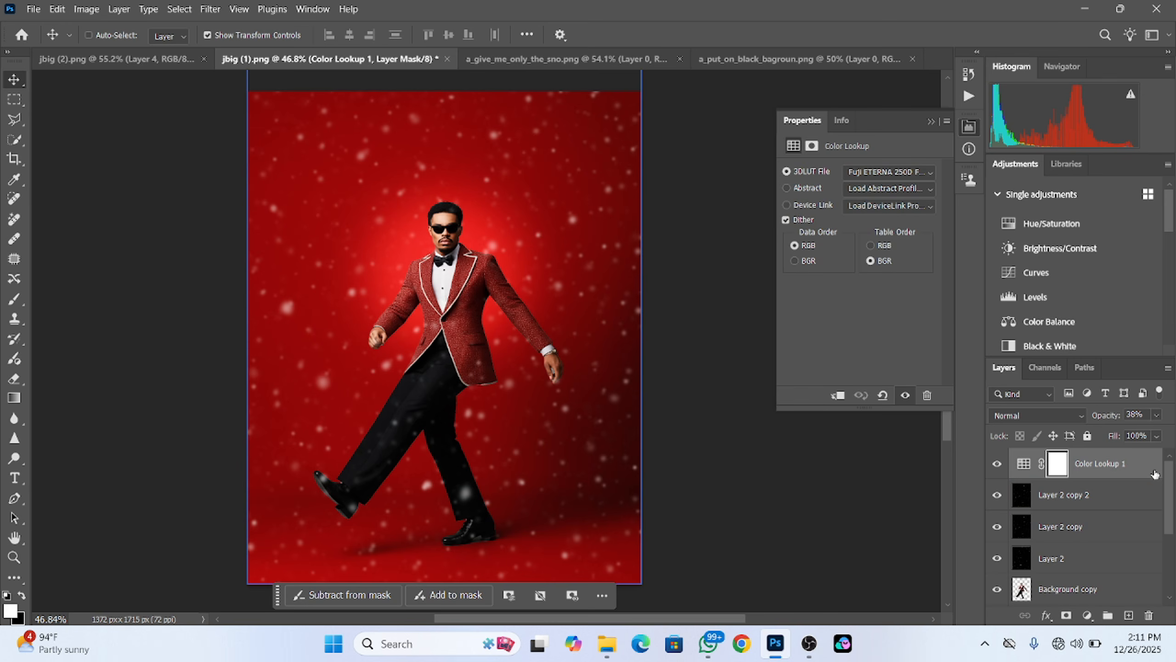
{"action": "key", "text": "ctrl+shift+alt+e"}
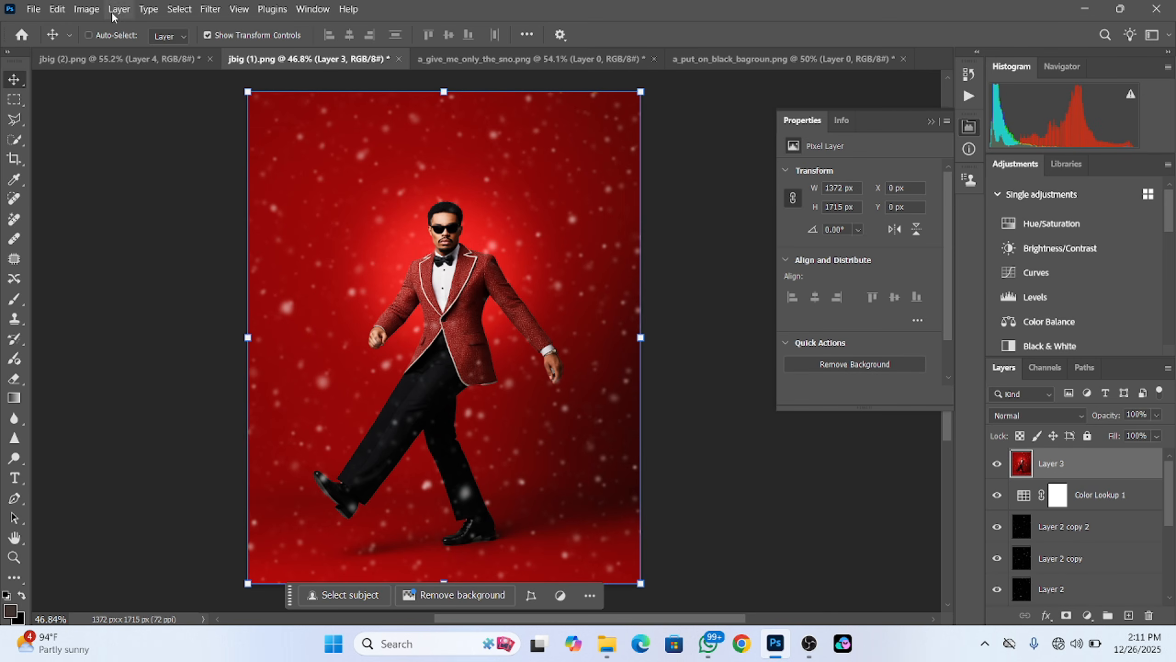
{"action": "left_click", "coordinate": [211, 10]}
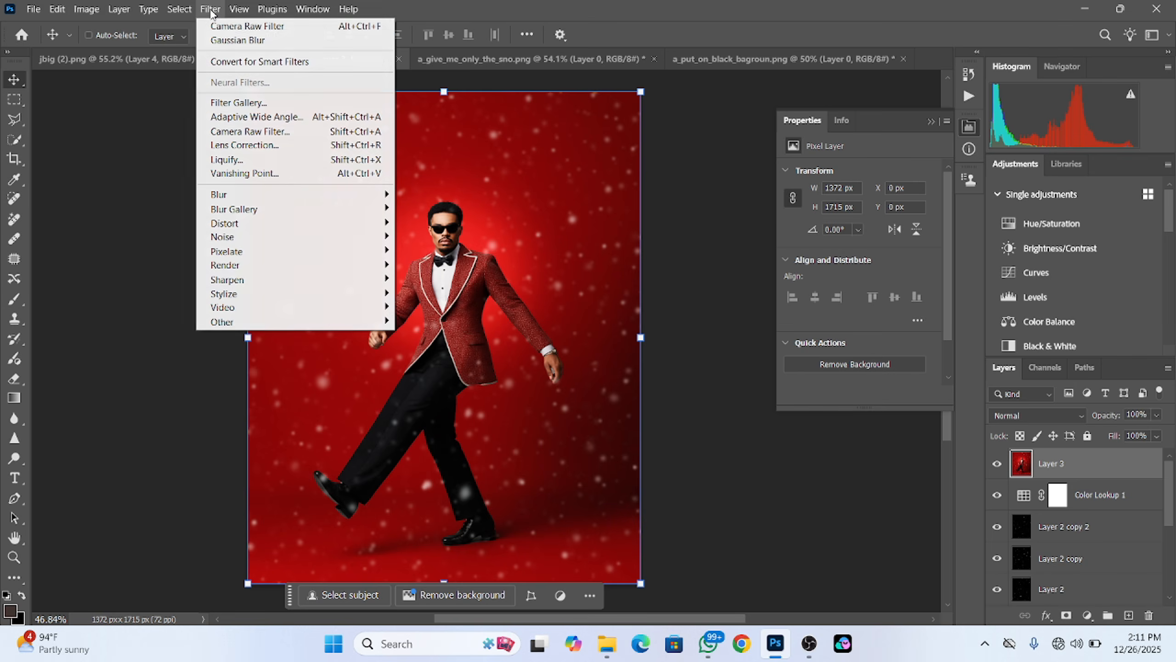
{"action": "left_click", "coordinate": [228, 27]}
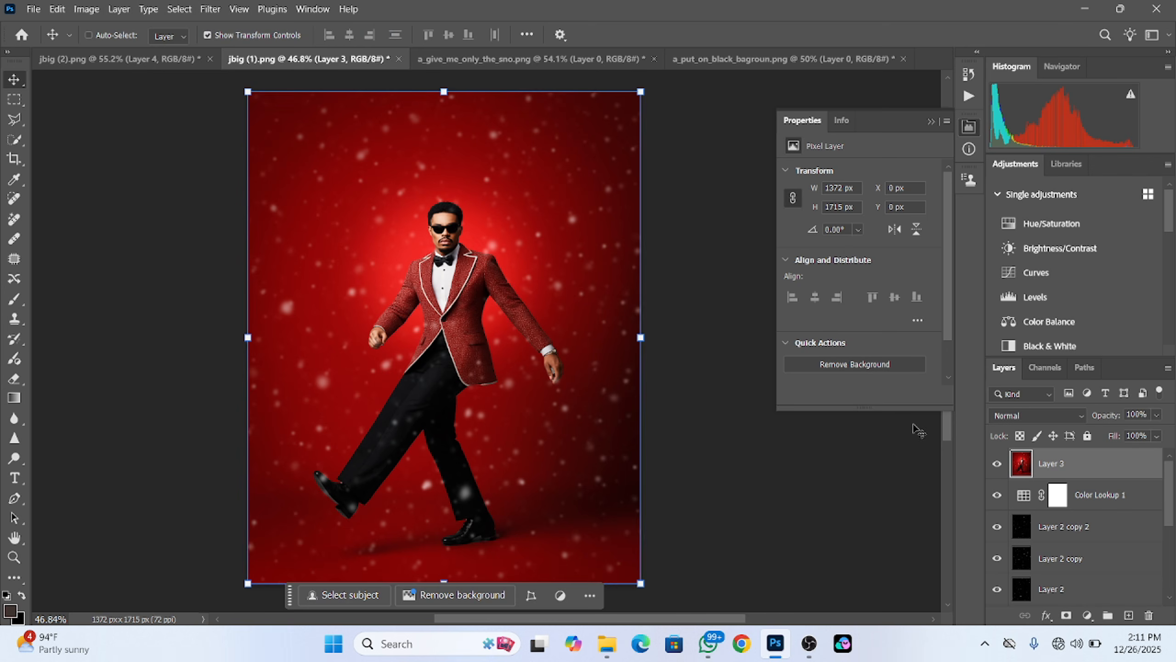
{"action": "left_click", "coordinate": [996, 467]}
{"action": "left_click", "coordinate": [996, 467]}
{"action": "left_click", "coordinate": [996, 467]}
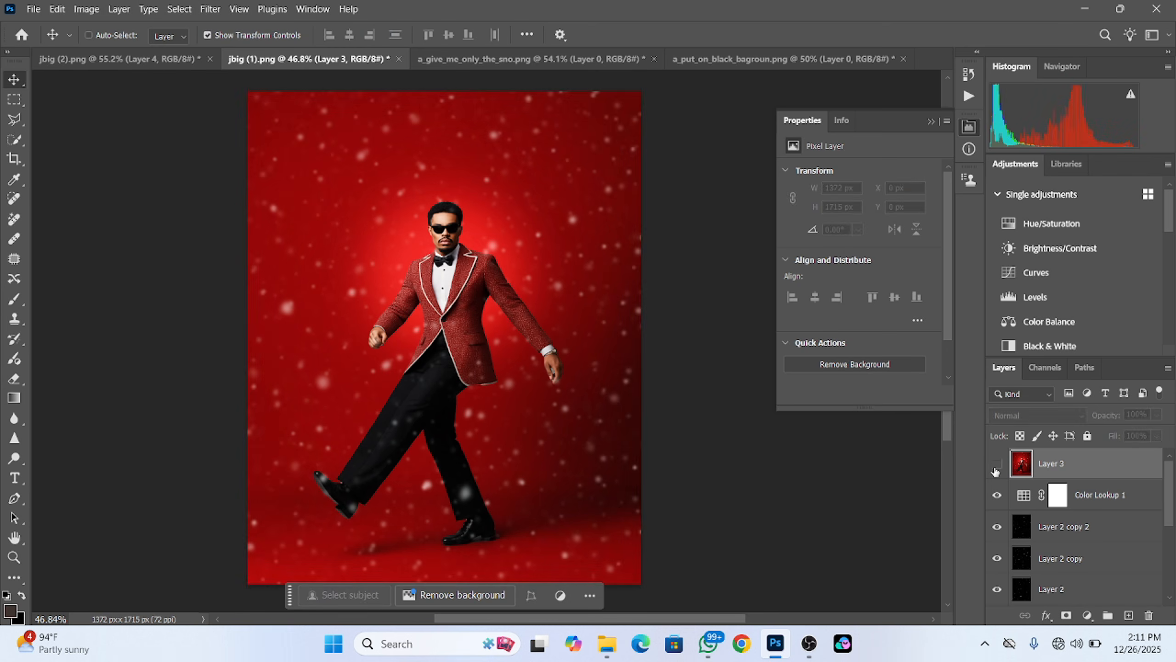
{"action": "left_click", "coordinate": [996, 467]}
Add a Curves adjustment above the stamped layer and brighten the tones sampled on the man's face, raising input 51 to output 64.
{"action": "left_click", "coordinate": [1086, 615]}
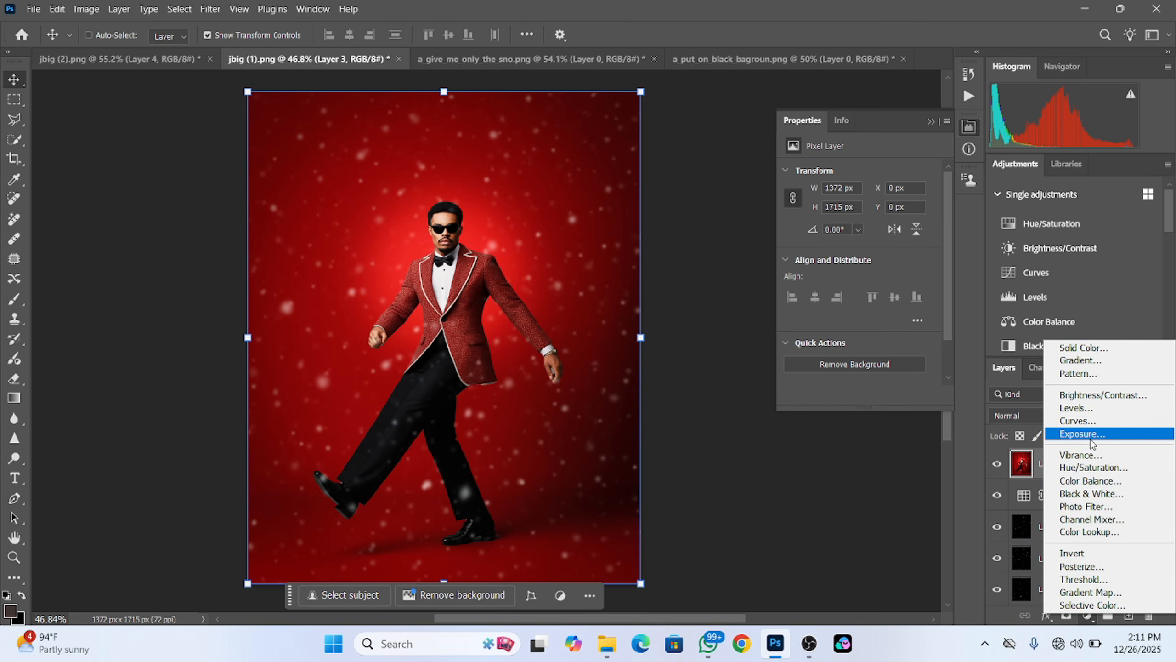
{"action": "left_click", "coordinate": [1075, 415]}
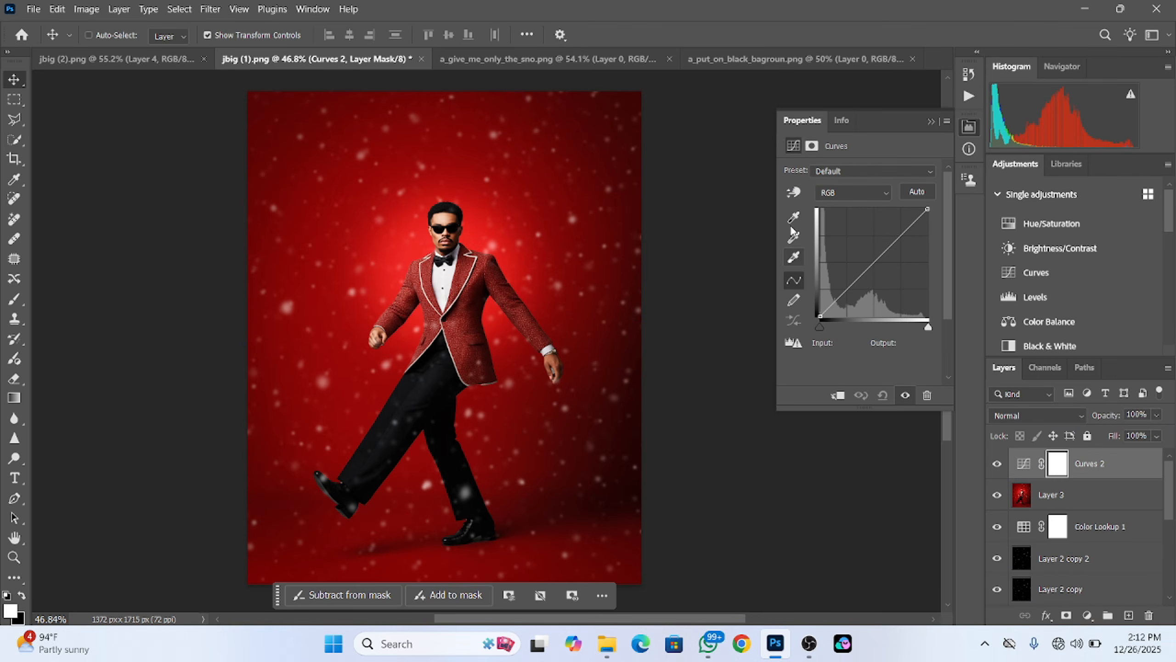
{"action": "left_click", "coordinate": [793, 191]}
{"action": "left_click_drag", "start_coordinate": [446, 232], "coordinate": [448, 225]}
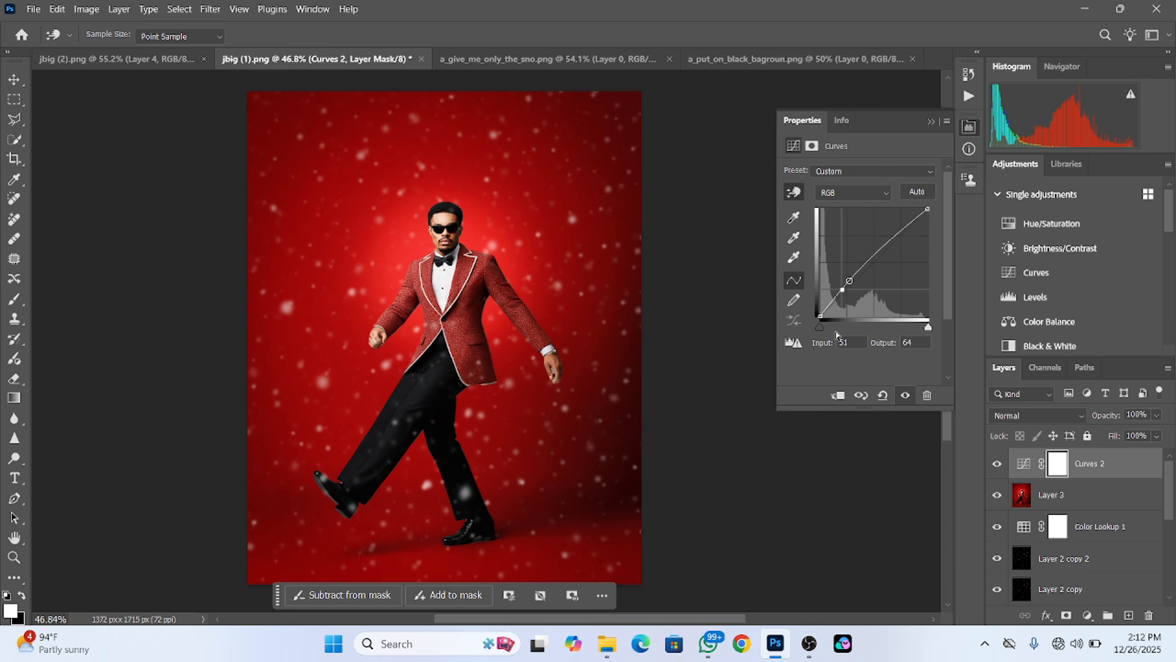
{"action": "left_click_drag", "start_coordinate": [818, 325], "coordinate": [817, 327]}
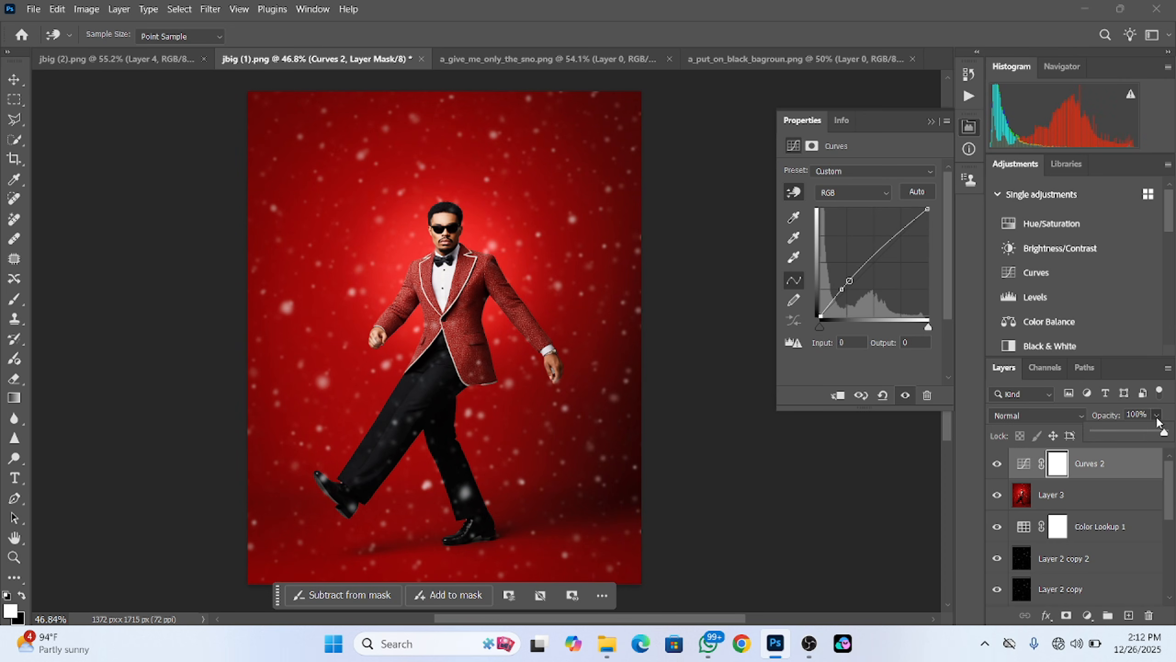
Invert the Curves 2 mask to black and brush white over the man's face to reveal the brightening there.
{"action": "key", "text": "ctrl+i"}
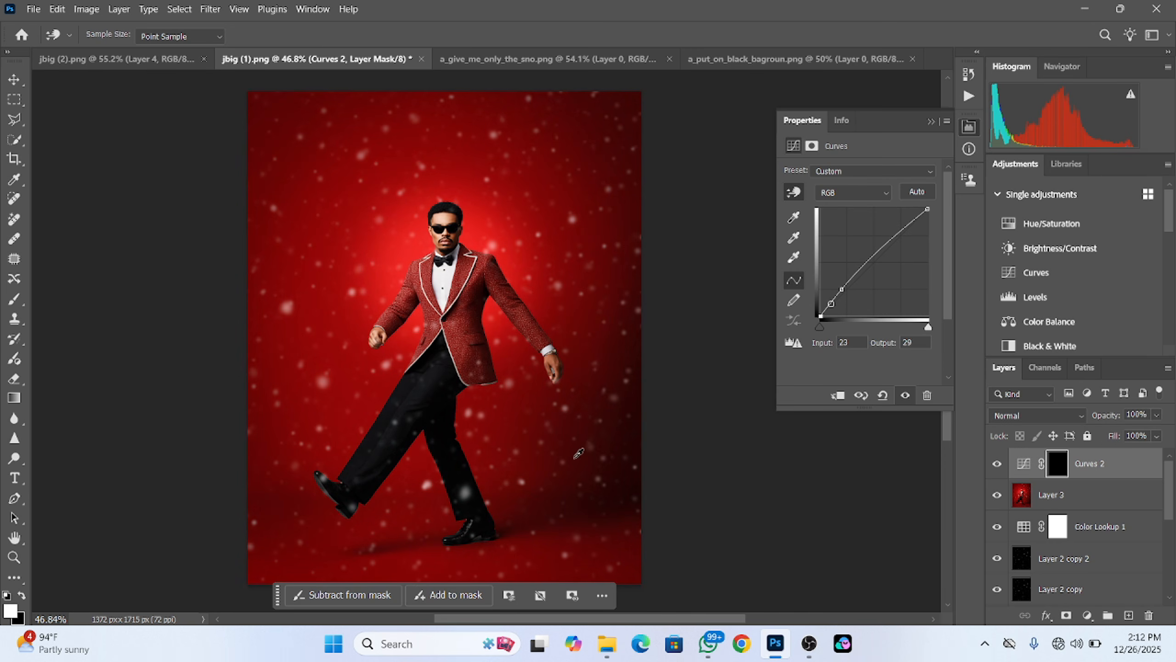
{"action": "key", "text": "b"}
{"action": "left_click_drag", "start_coordinate": [437, 225], "coordinate": [451, 229]}
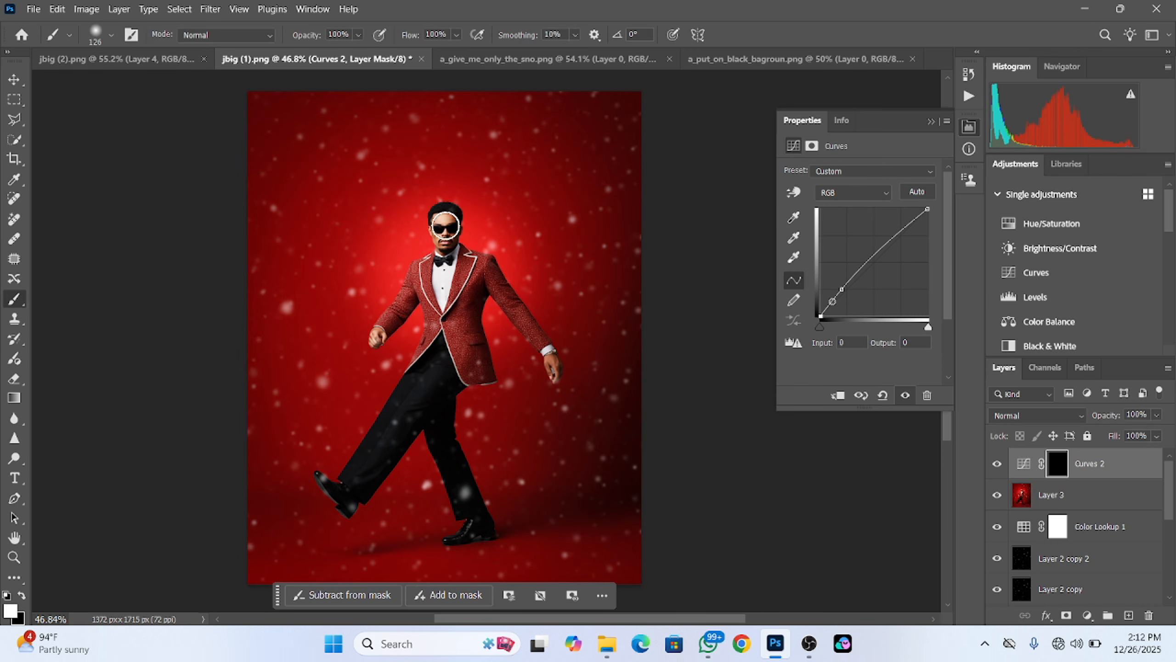
{"action": "left_click", "coordinate": [448, 224]}
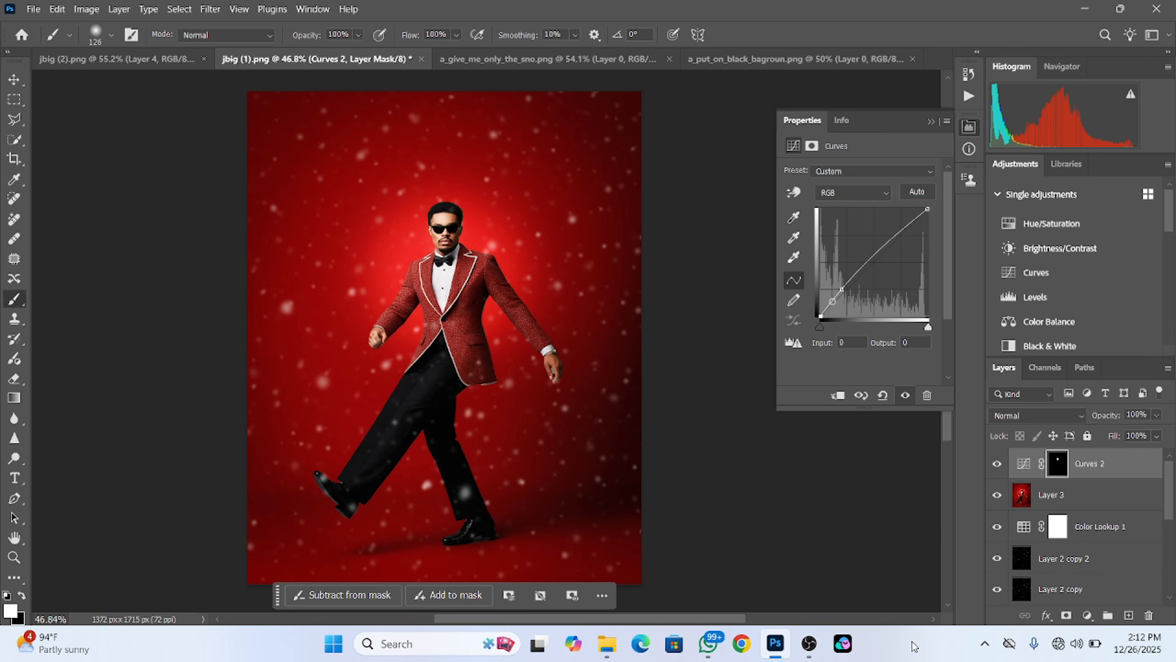
Lower the Curves 2 layer's opacity to about 43% and add a Photo Filter adjustment above it.
{"action": "left_click", "coordinate": [1157, 414]}
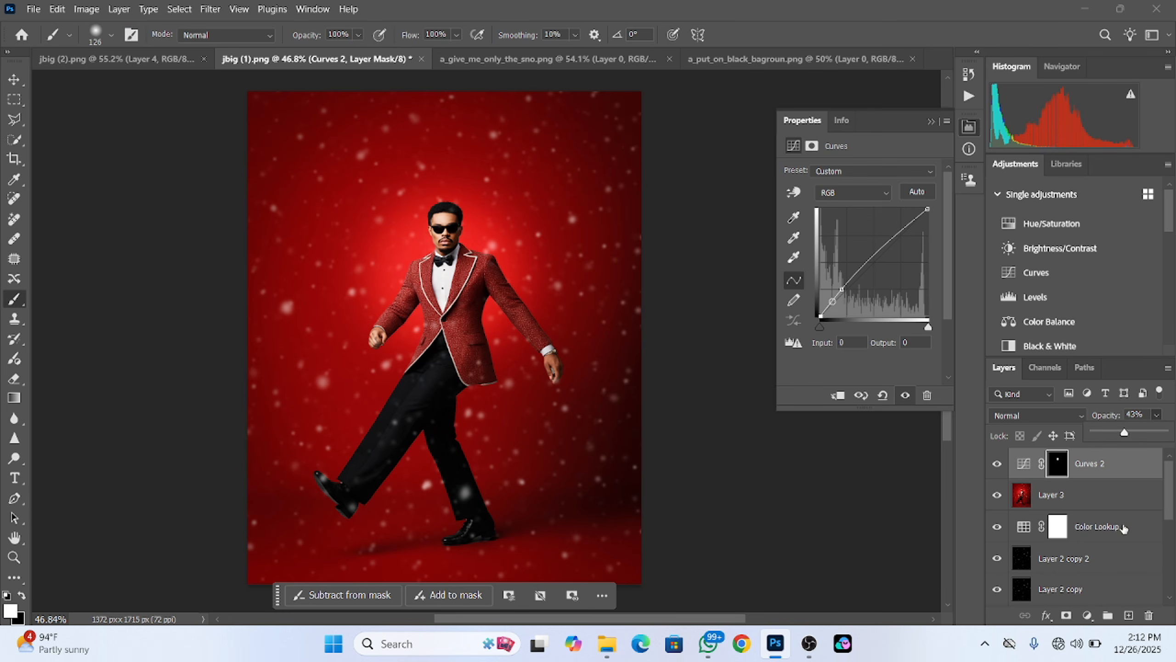
{"action": "left_click", "coordinate": [1086, 615]}
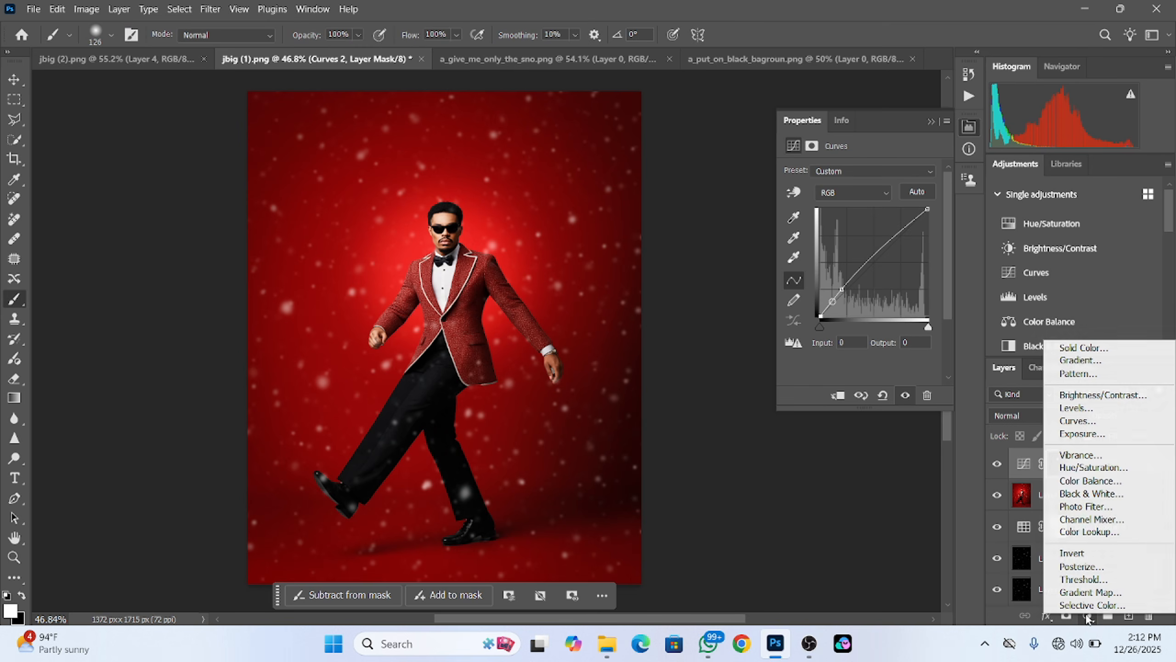
{"action": "left_click", "coordinate": [1085, 506]}
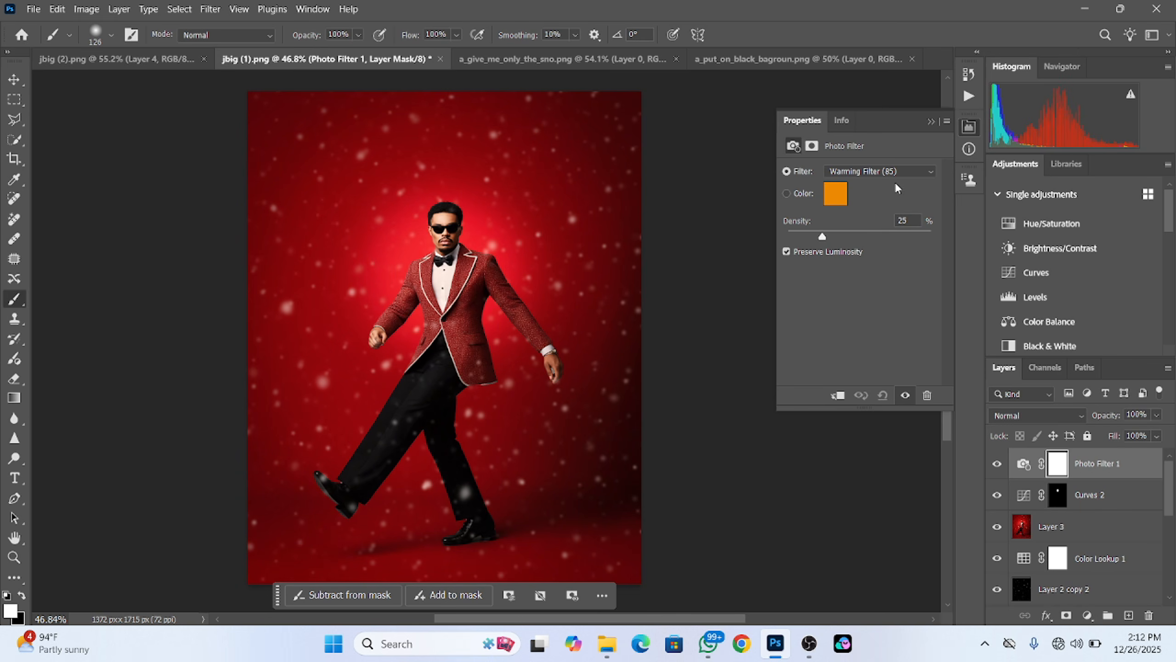
Try Cooling Filter (80), settle on Warming Filter (LBA) for Photo Filter 1, and lower its layer opacity to 66%.
{"action": "left_click", "coordinate": [879, 171]}
{"action": "left_click", "coordinate": [855, 221]}
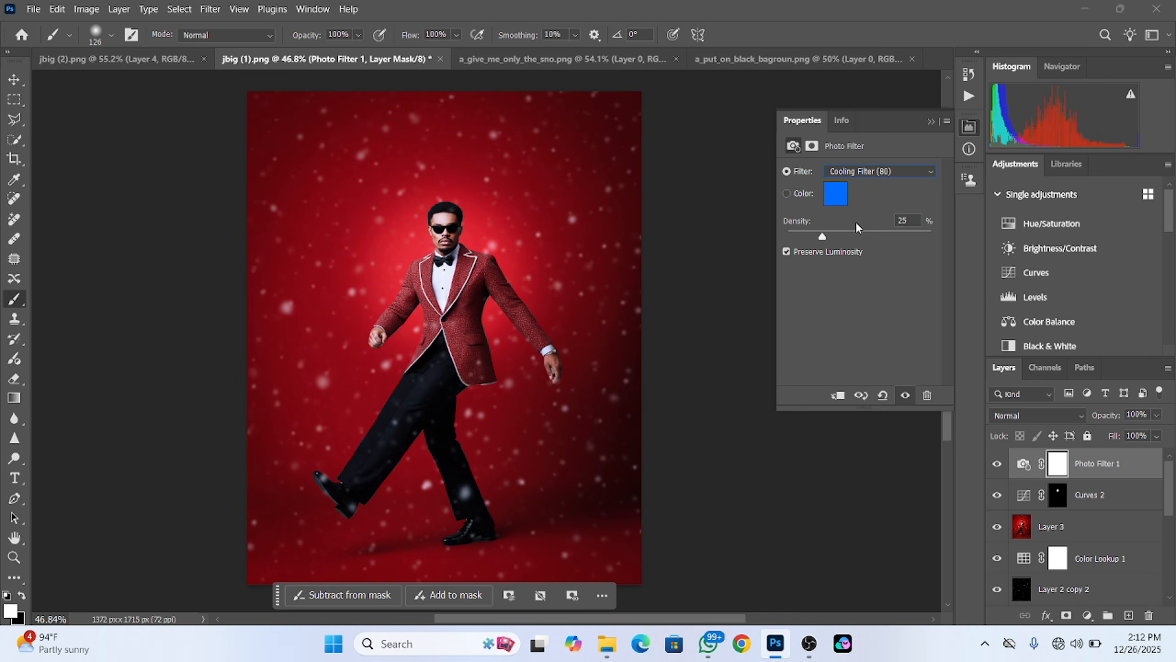
{"action": "left_click", "coordinate": [866, 173]}
{"action": "left_click", "coordinate": [862, 195]}
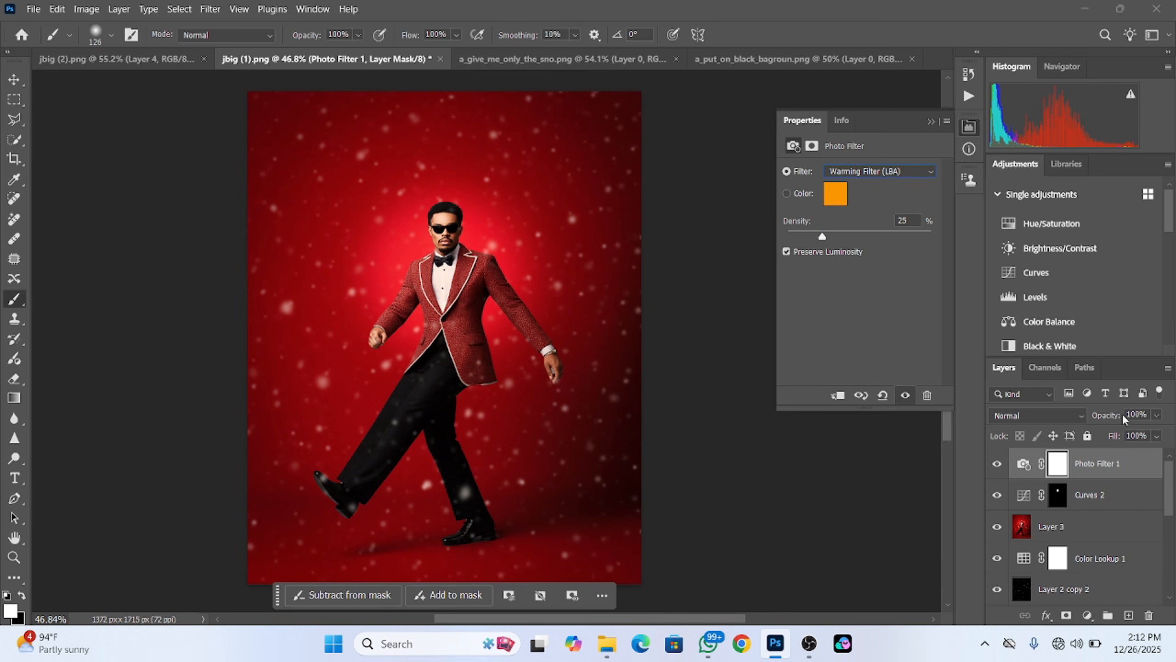
{"action": "left_click", "coordinate": [1156, 415]}
{"action": "left_click_drag", "start_coordinate": [1155, 431], "coordinate": [1141, 439]}
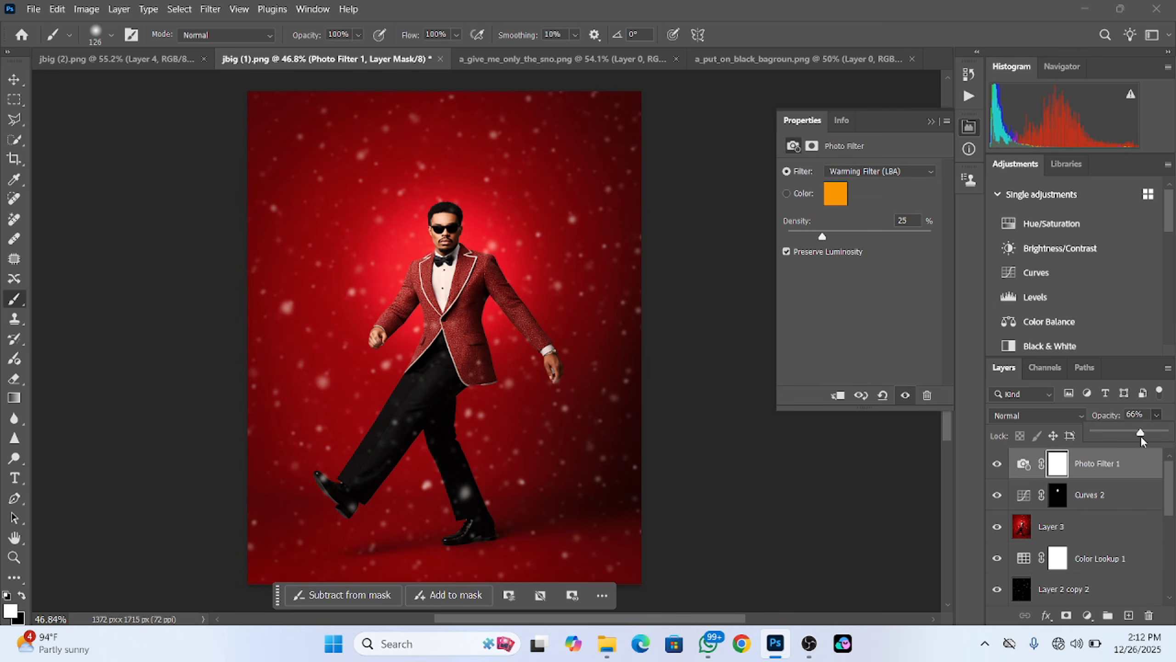
Compare the finished edit with the original Background layer, and view jbig (2).png before returning to jbig (1).png.
{"action": "scroll", "coordinate": [592, 473], "scroll_direction": "down", "scroll_amount": 2}
{"action": "scroll", "coordinate": [593, 472], "scroll_direction": "up", "scroll_amount": 2}
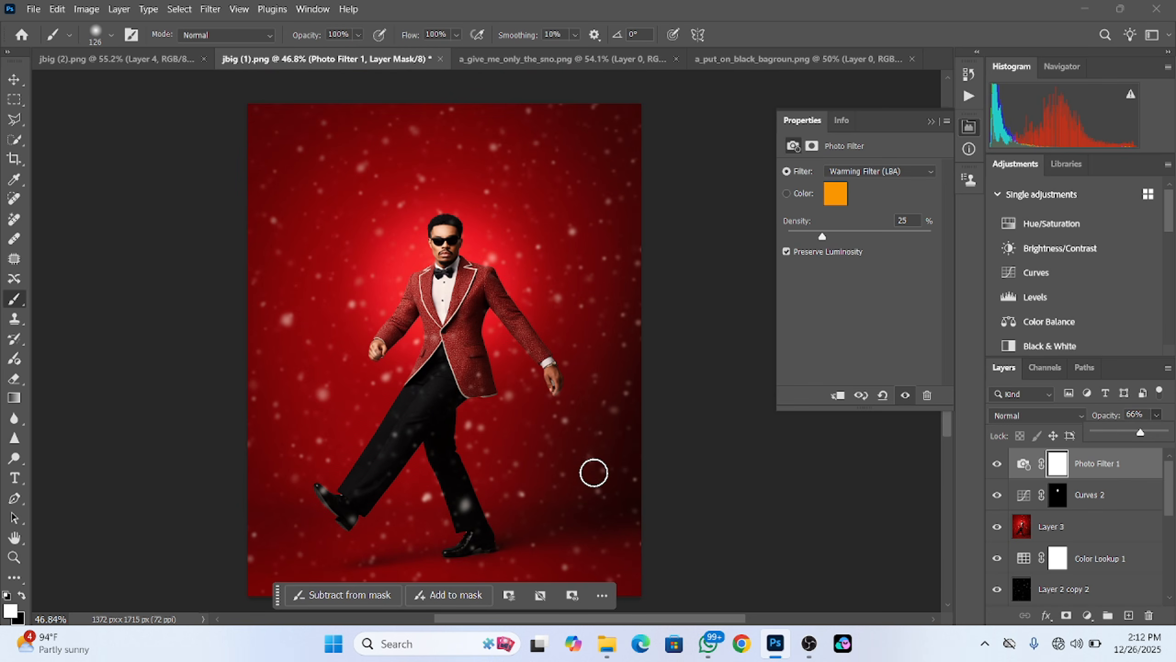
{"action": "scroll", "coordinate": [1106, 572], "scroll_direction": "down", "scroll_amount": 5}
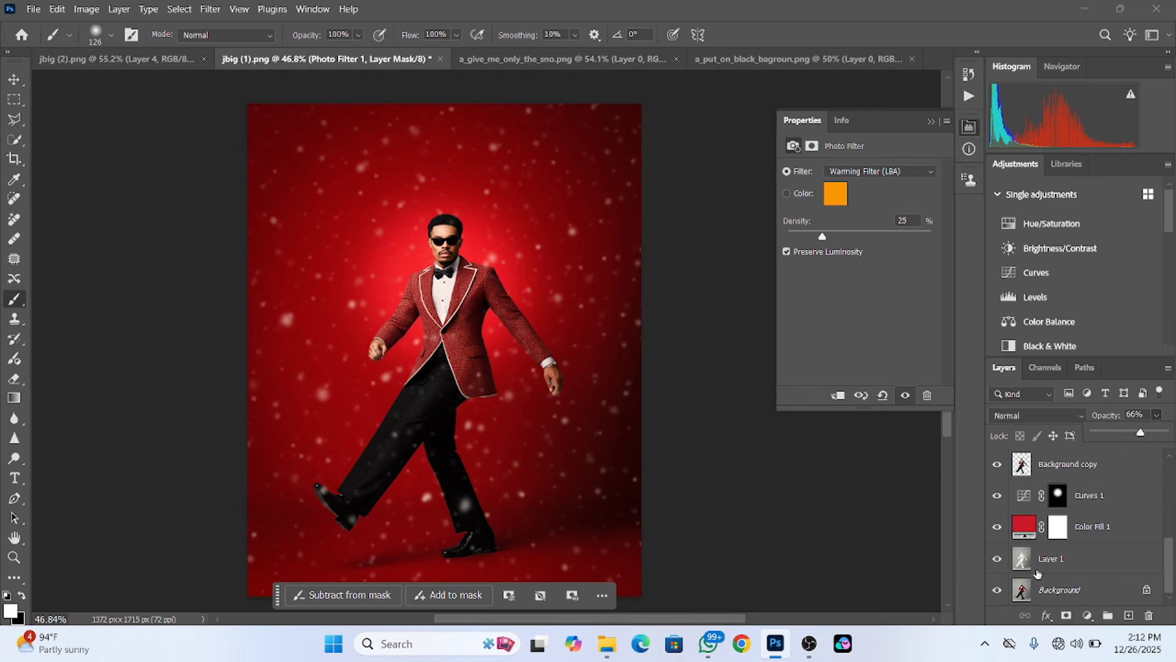
{"action": "left_click", "coordinate": [997, 590], "text": "alt"}
{"action": "left_click", "coordinate": [997, 590], "text": "alt"}
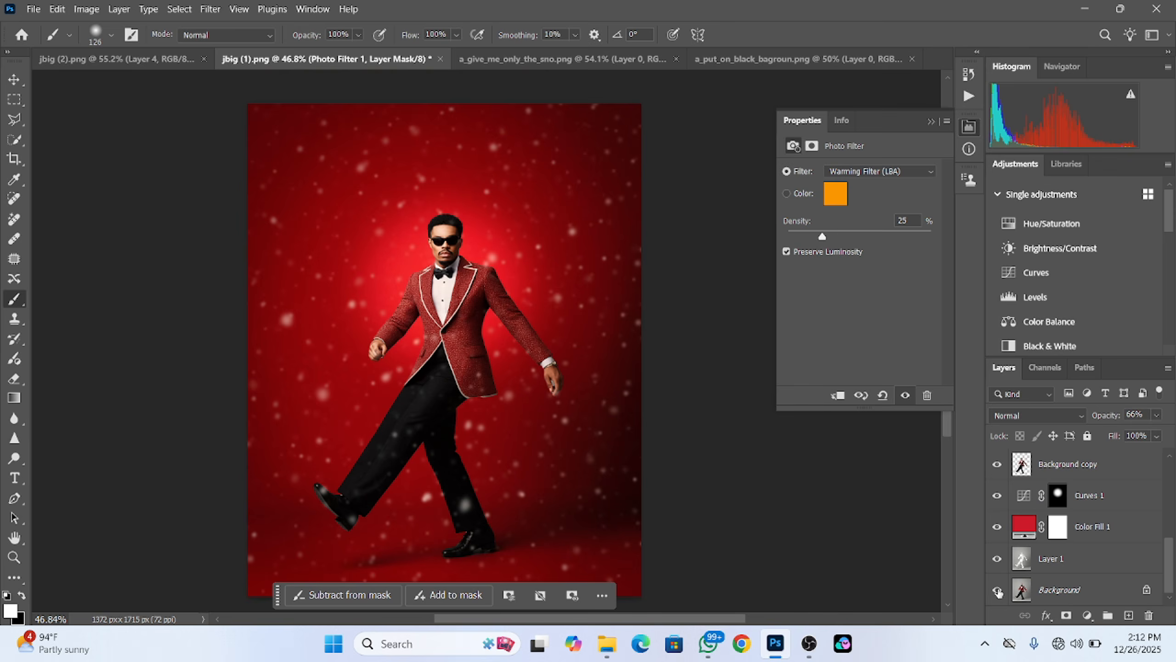
{"action": "left_click", "coordinate": [997, 590], "text": "alt"}
{"action": "left_click", "coordinate": [997, 590], "text": "alt"}
{"action": "left_click", "coordinate": [129, 55]}
{"action": "left_click", "coordinate": [263, 59]}
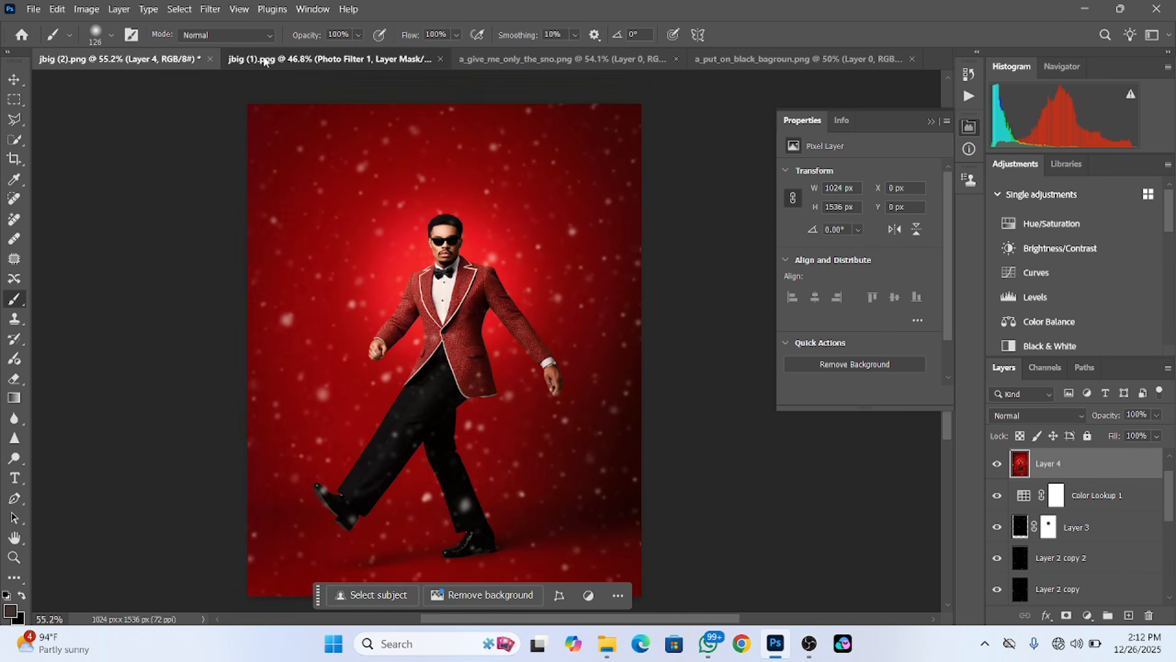